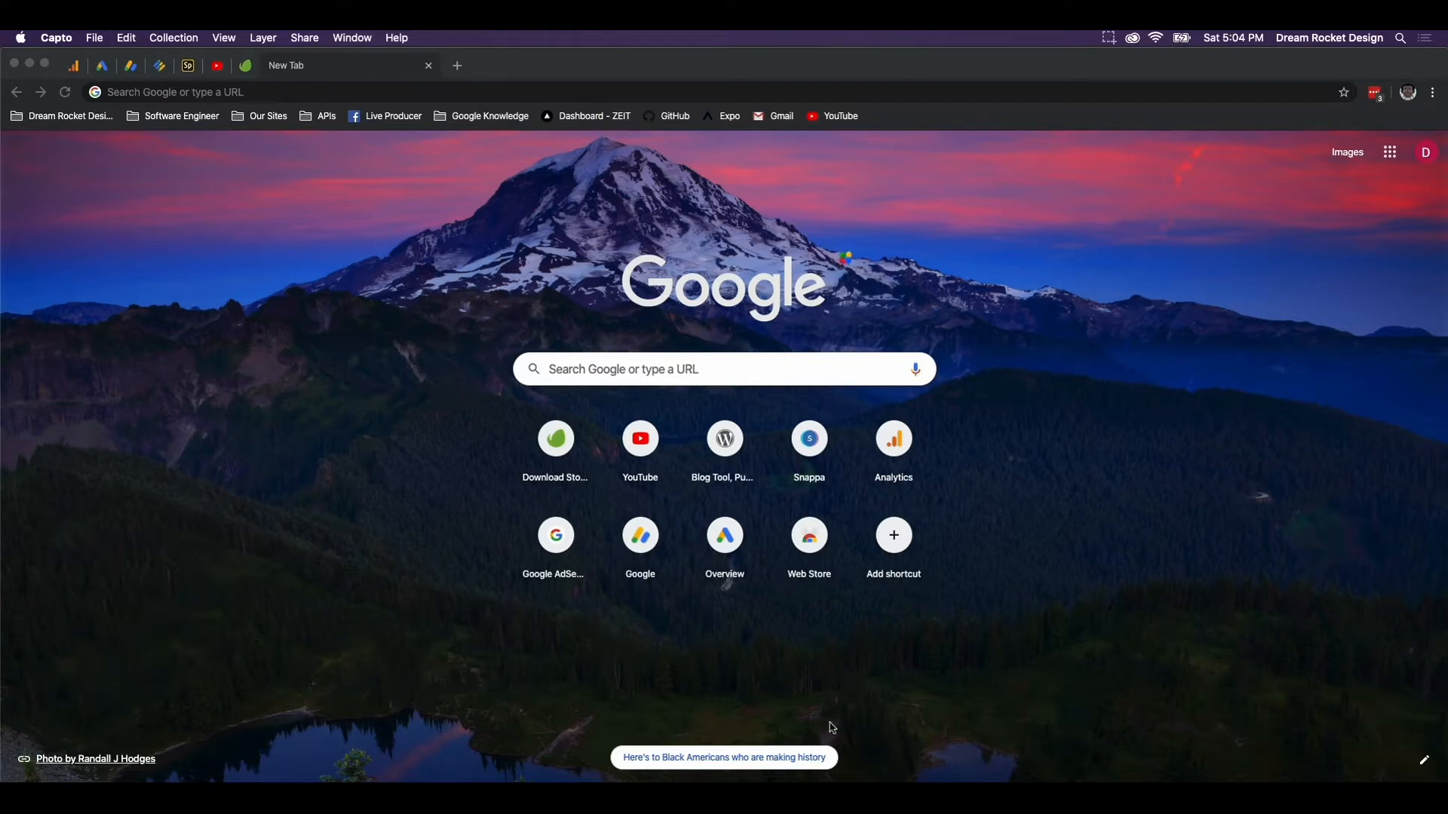
Load mamp.info in Chrome and go to its Free Download page
mouse_move(799, 778)
left_click(304, 92)
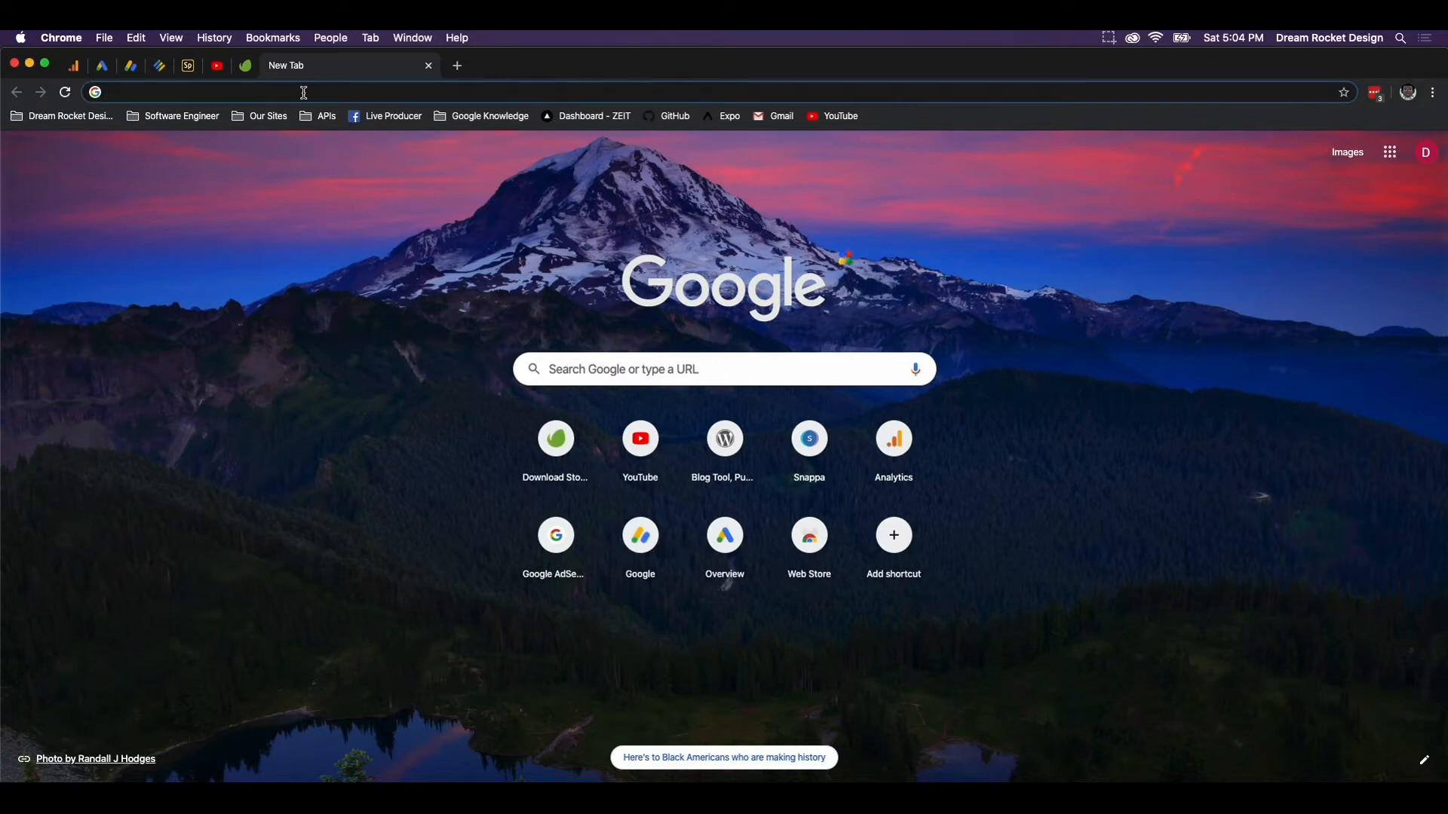
type("mamp.inf")
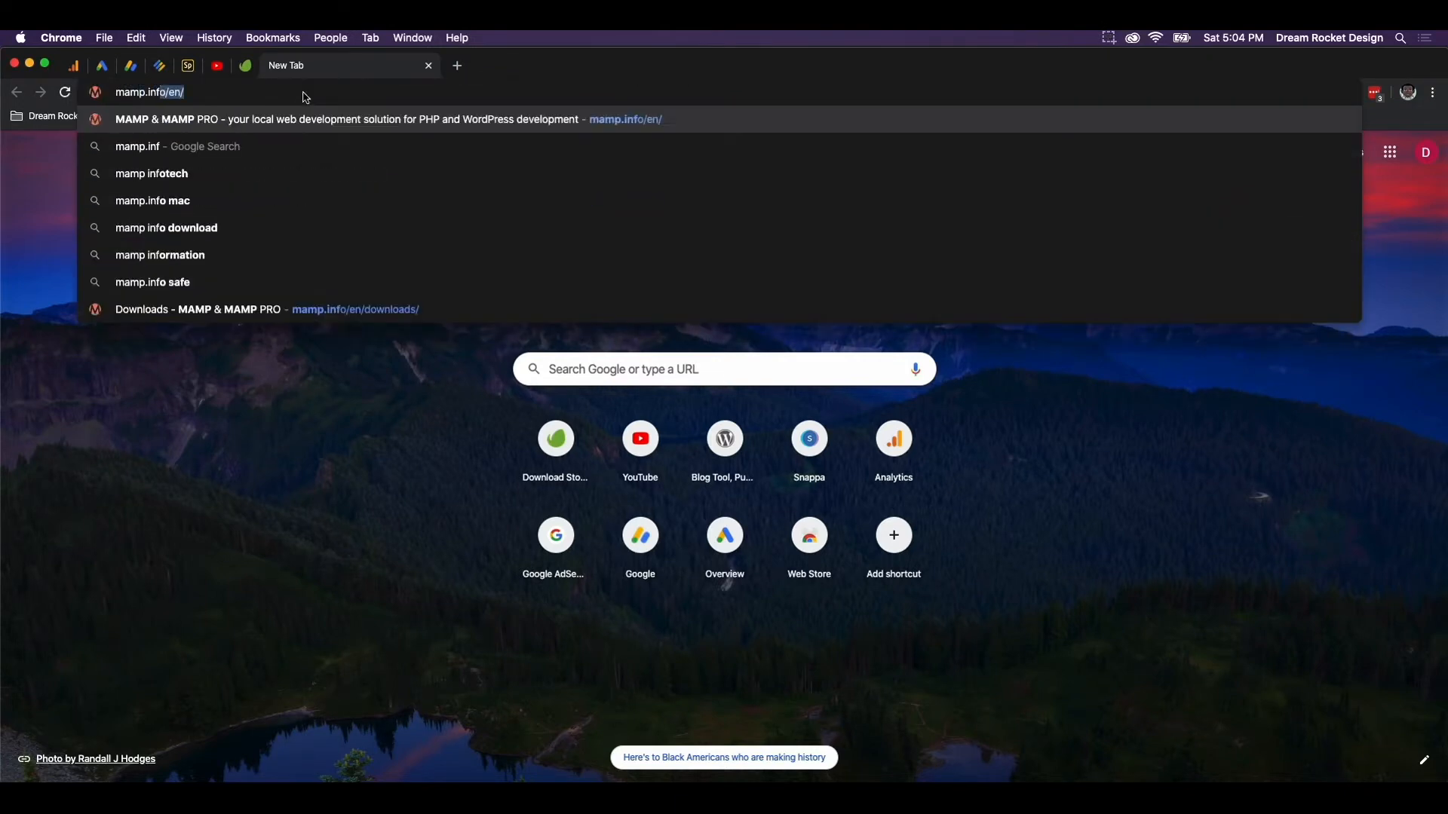
type("o")
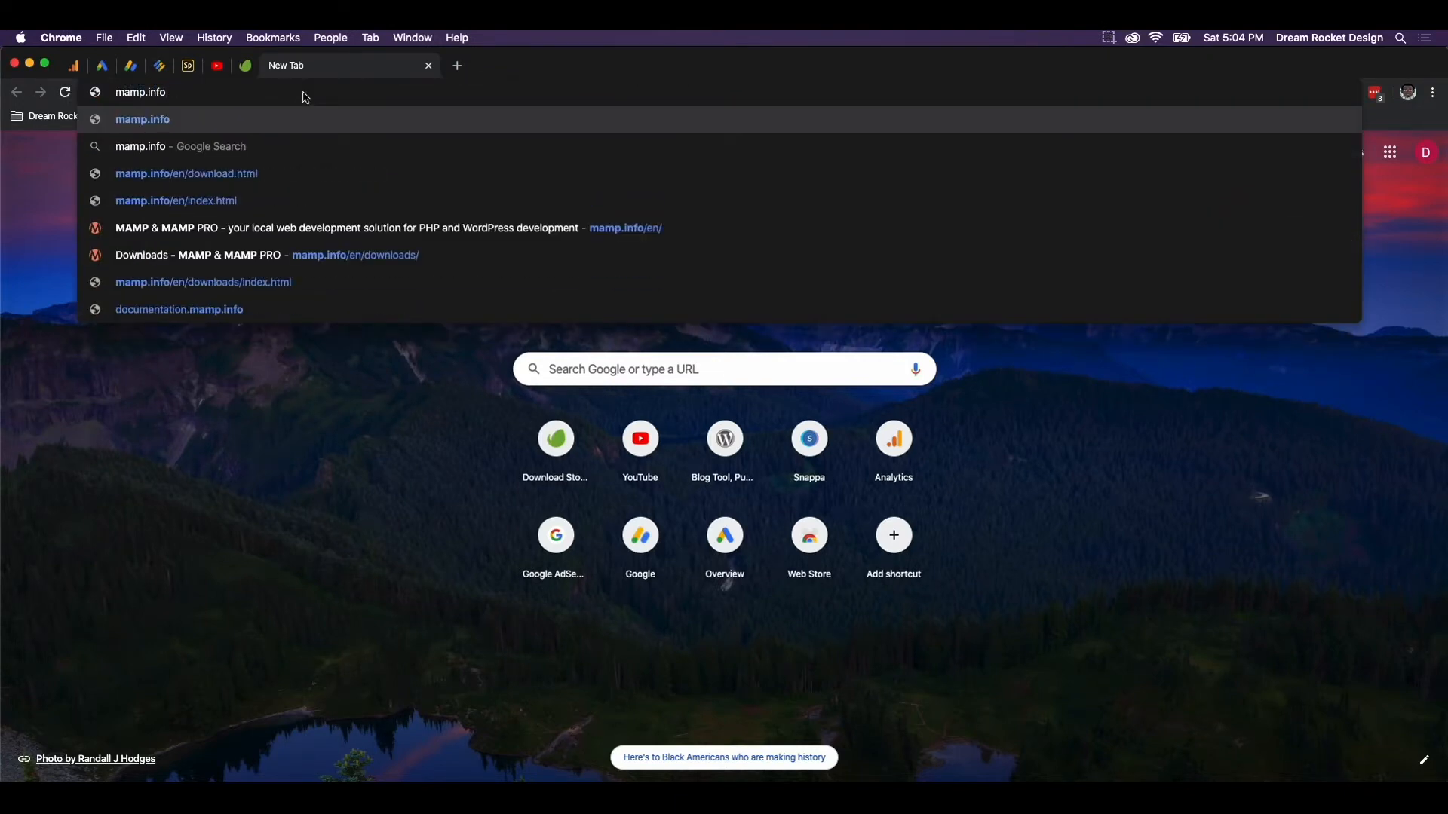
key("Return")
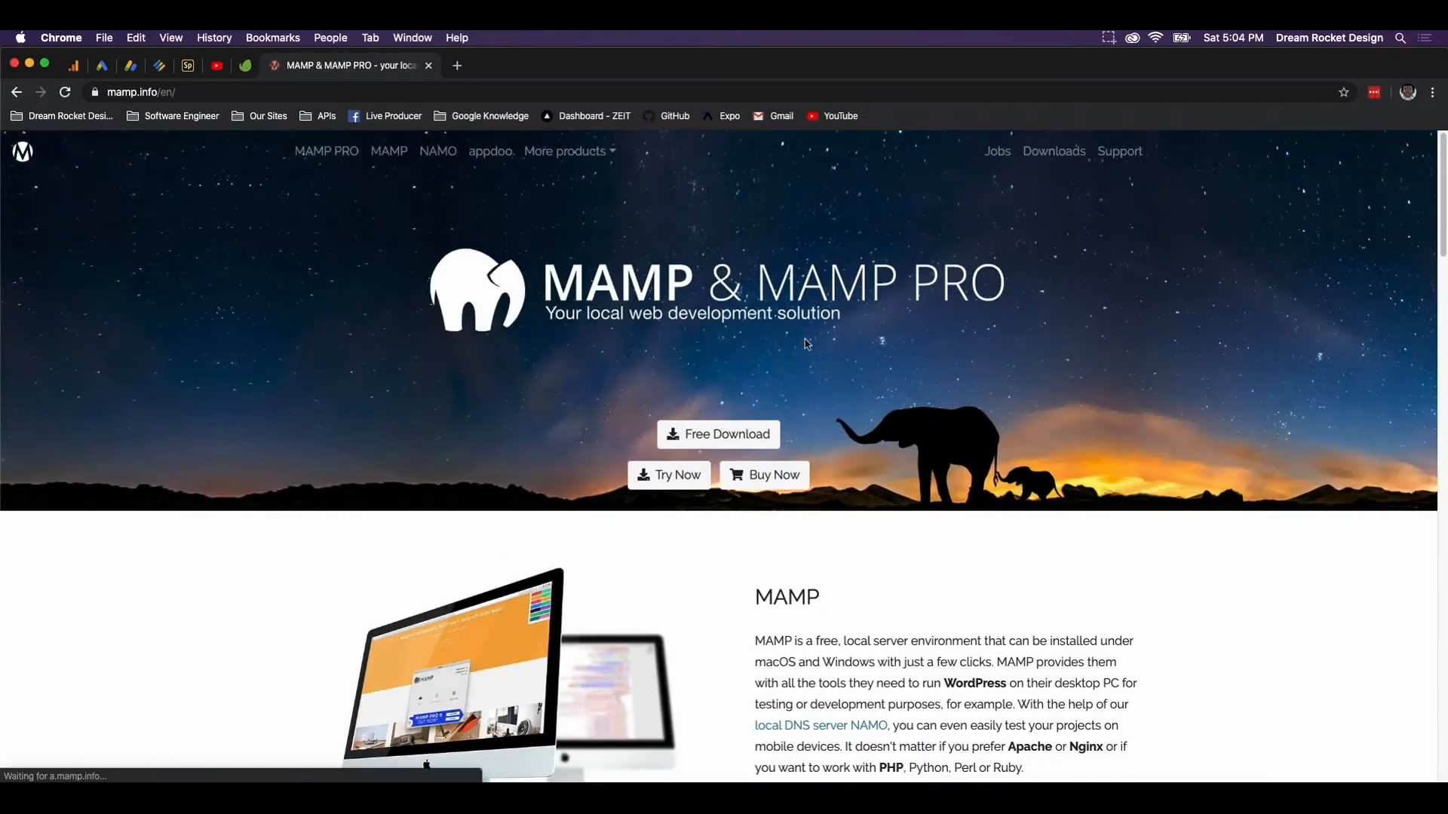
left_click(718, 434)
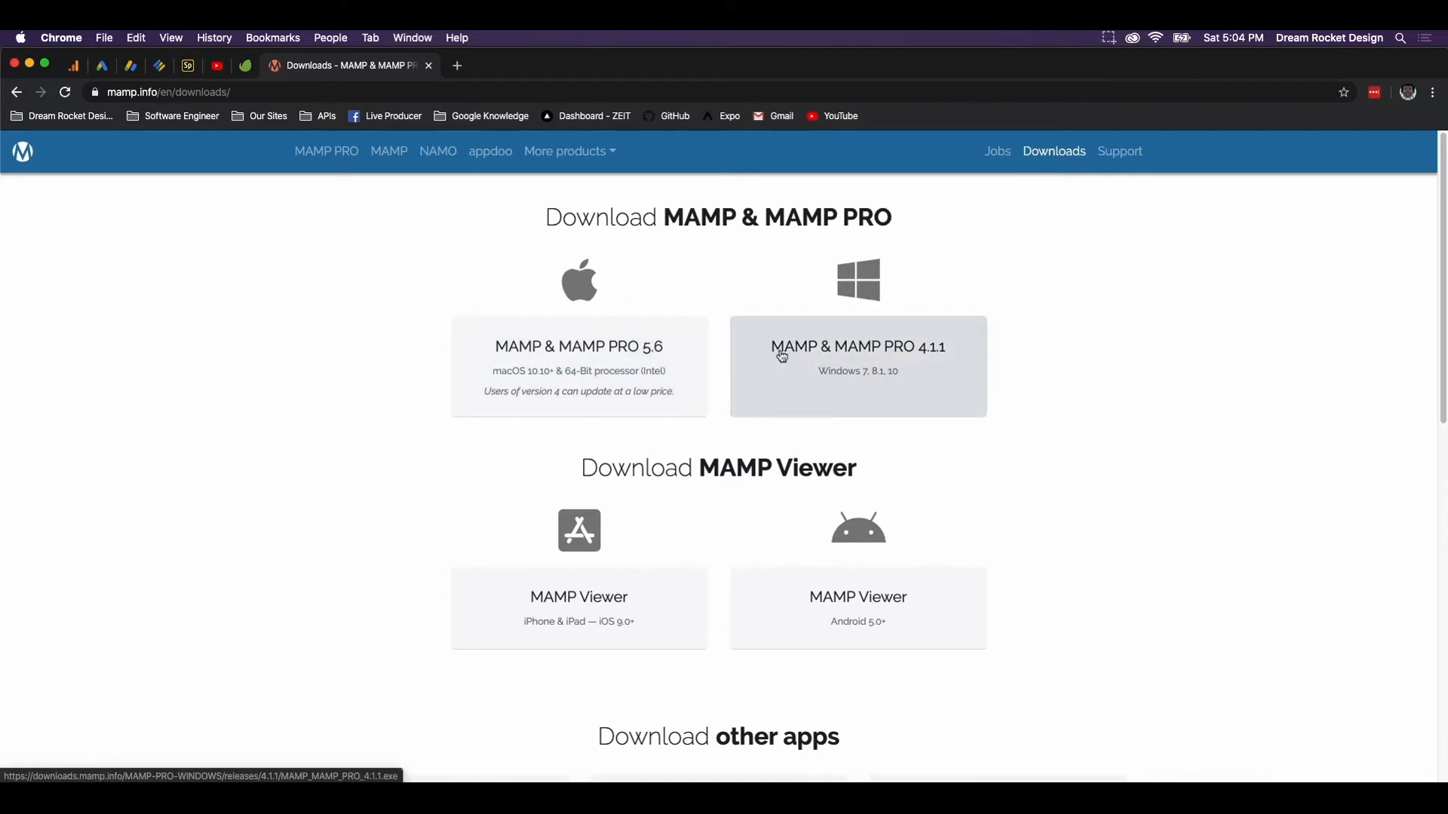
Download the MAMP & MAMP PRO 5.6 macOS installer and show it in Finder
left_click(575, 376)
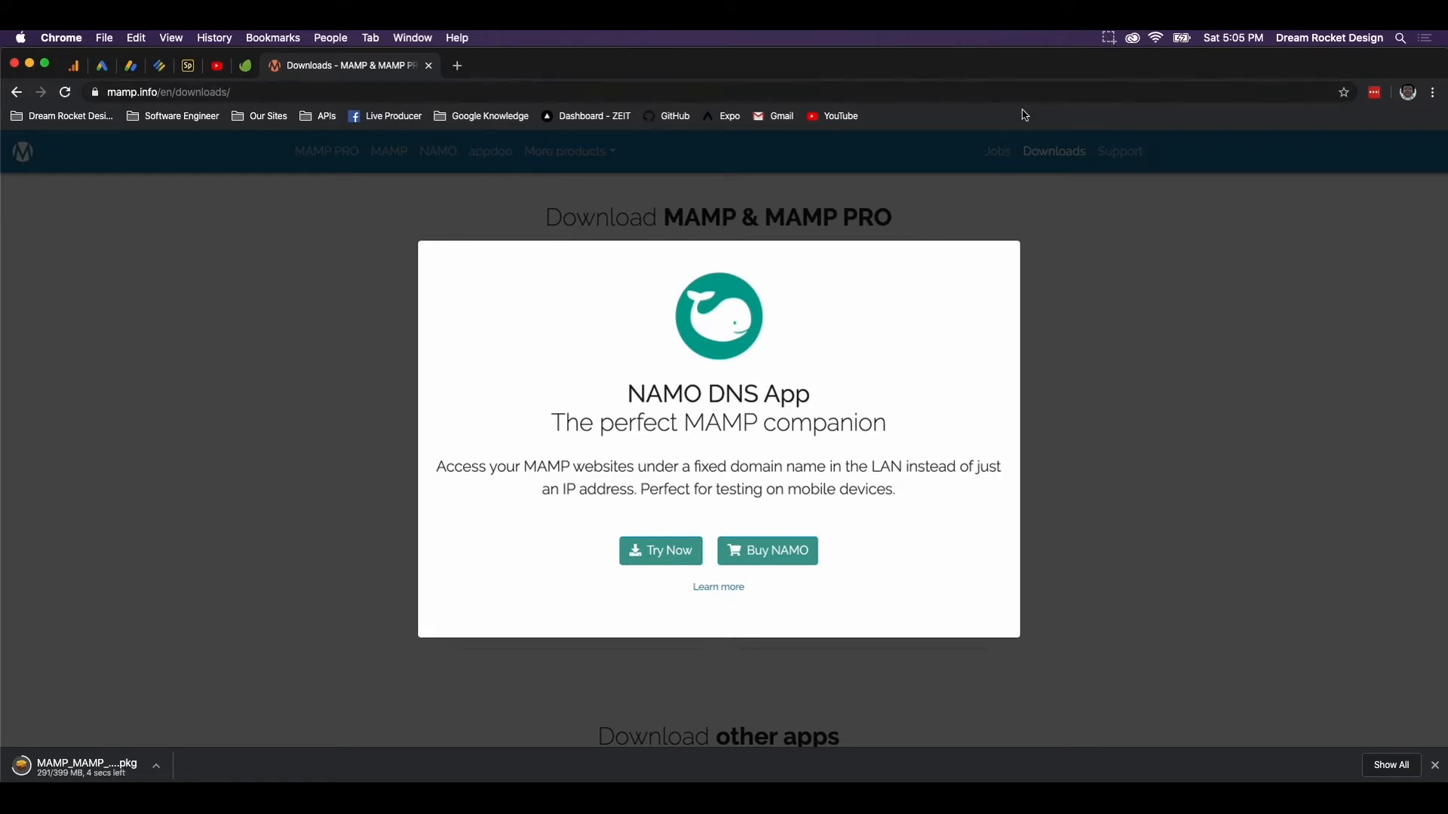
left_click(161, 769)
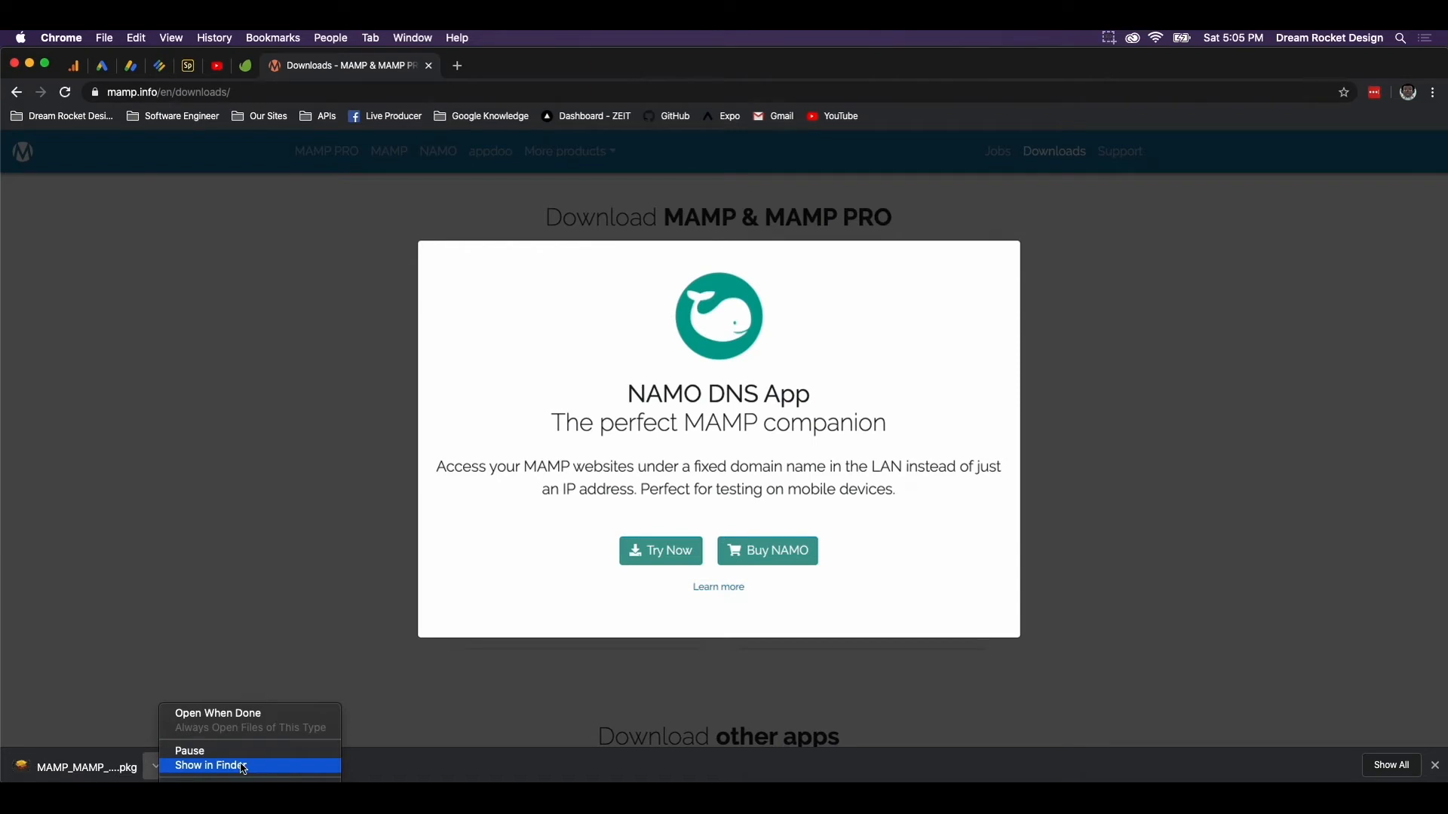
left_click(230, 772)
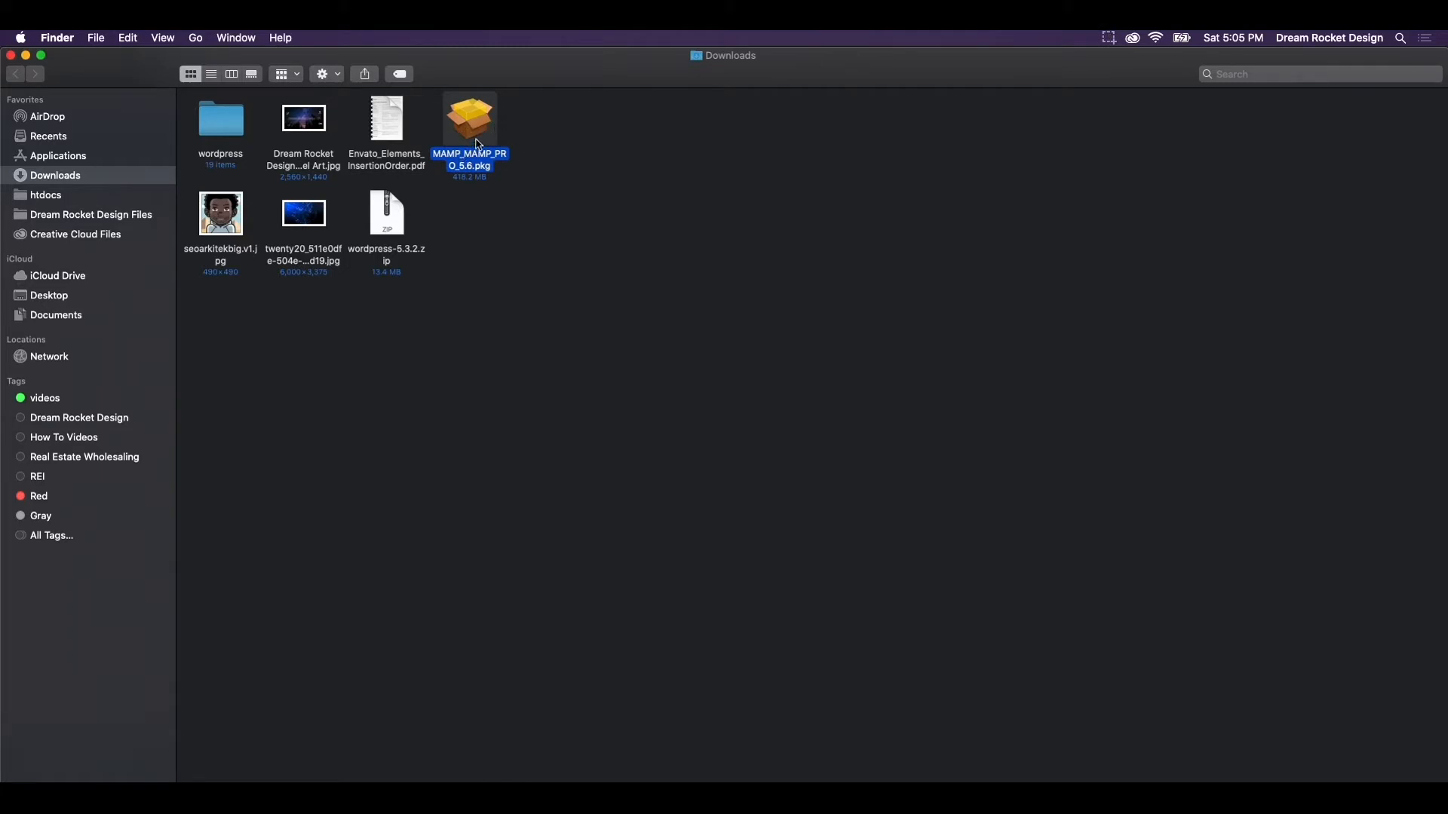
Move the old wordpress folder in Downloads to the Trash, then go to Applications
left_click(523, 260)
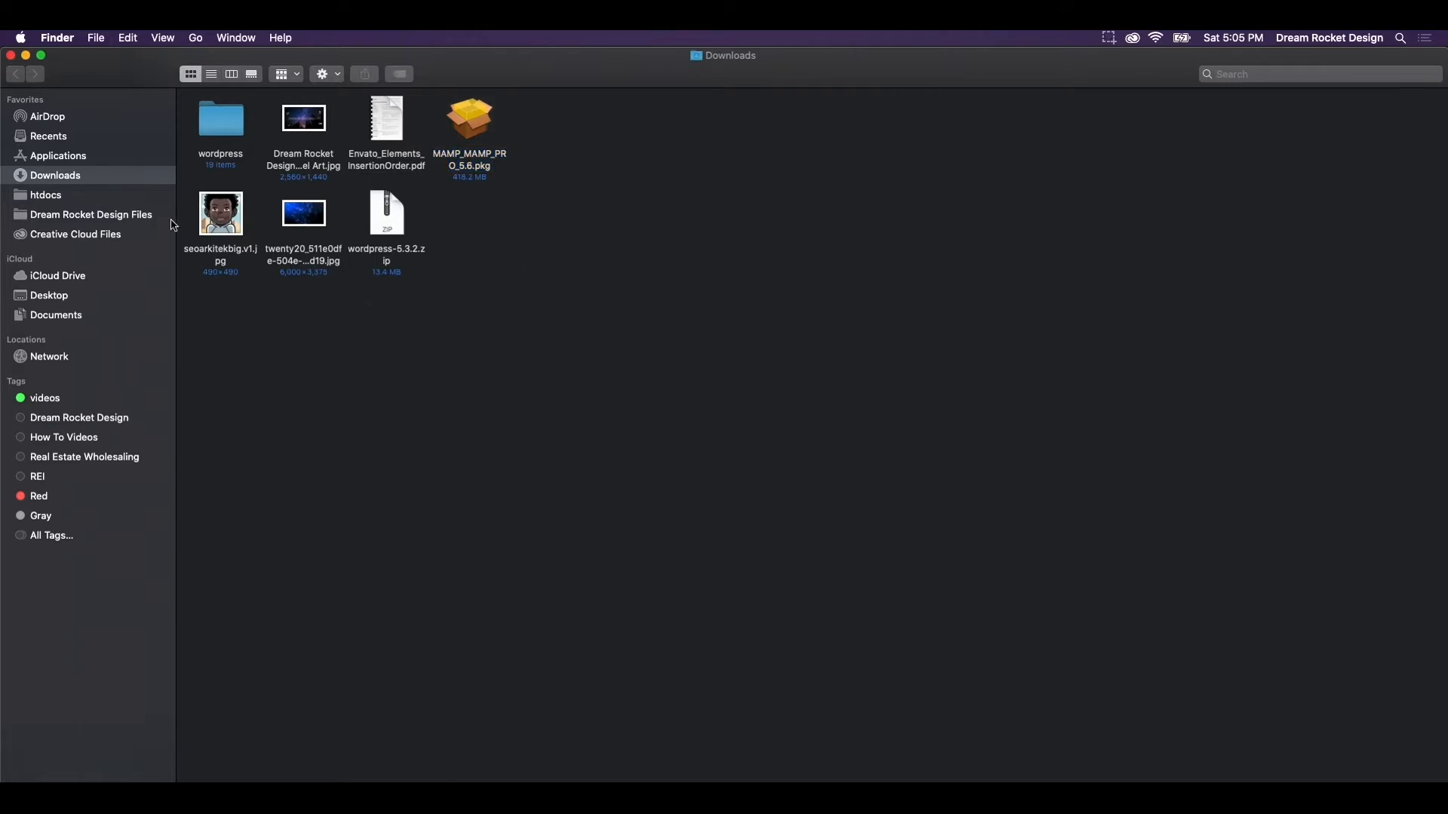
right_click(219, 131)
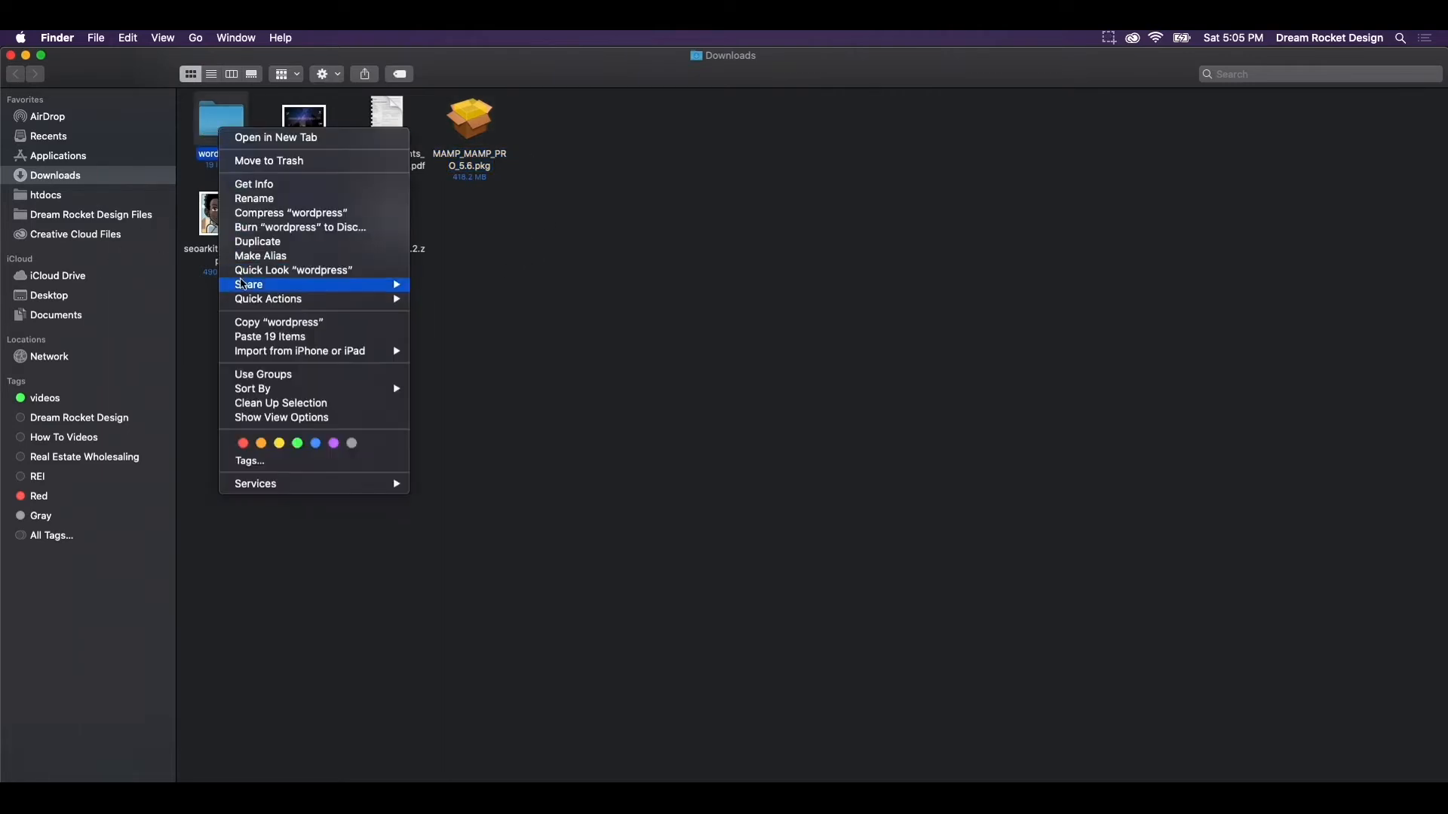
left_click(299, 163)
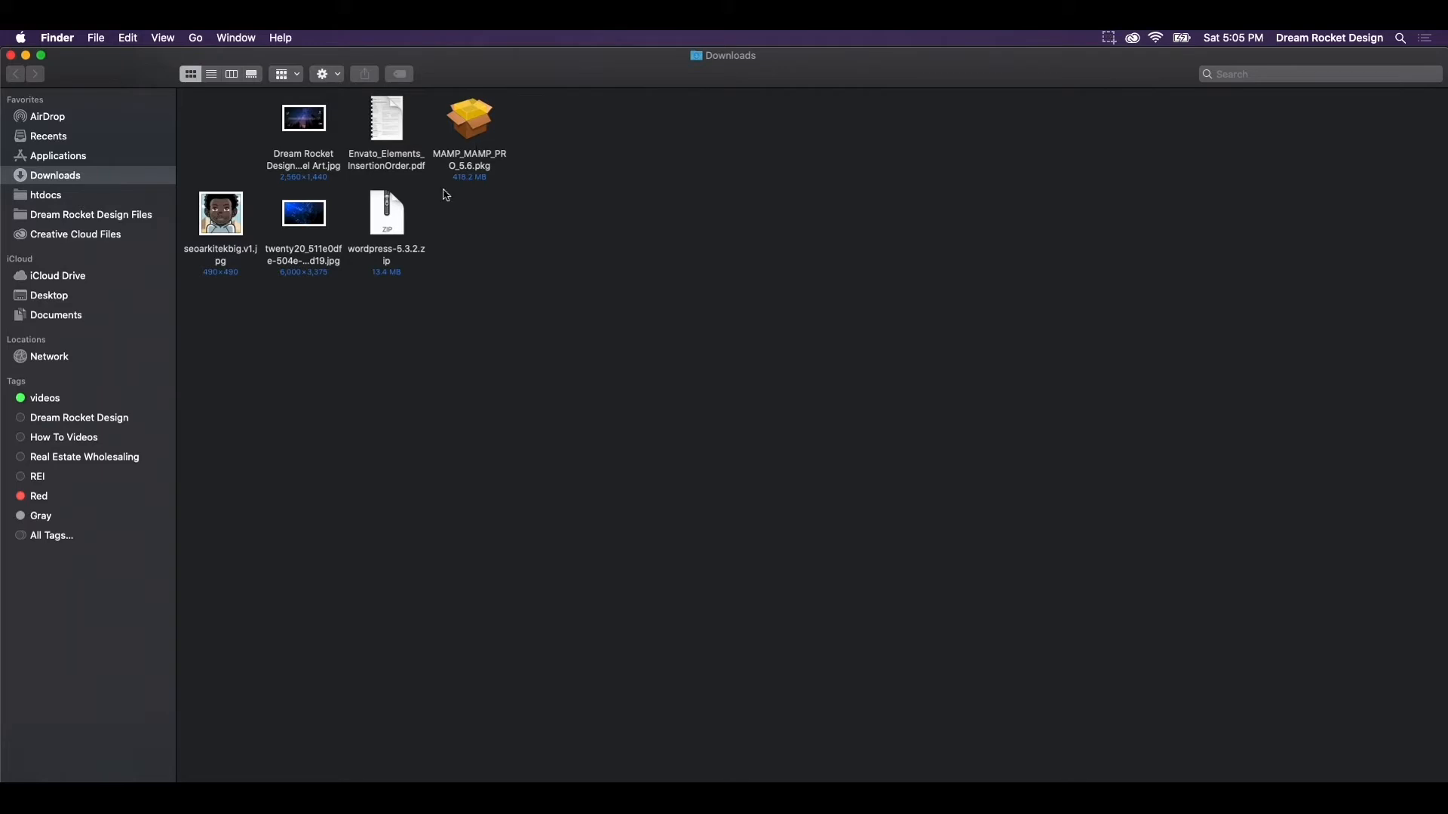
left_click(61, 156)
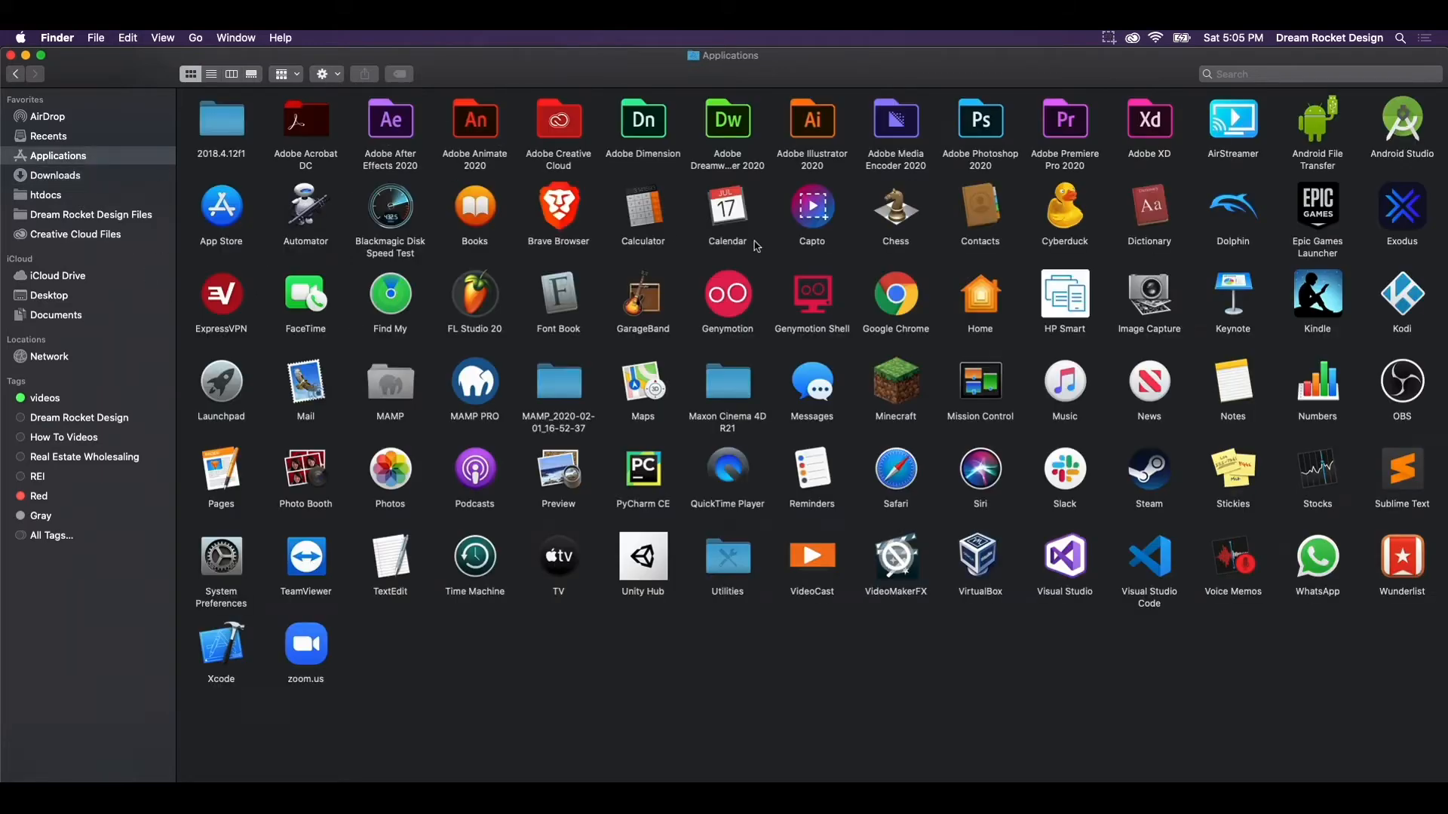
Pin MAMP's htdocs folder to the Finder Favorites sidebar and open it from there
double_click(393, 397)
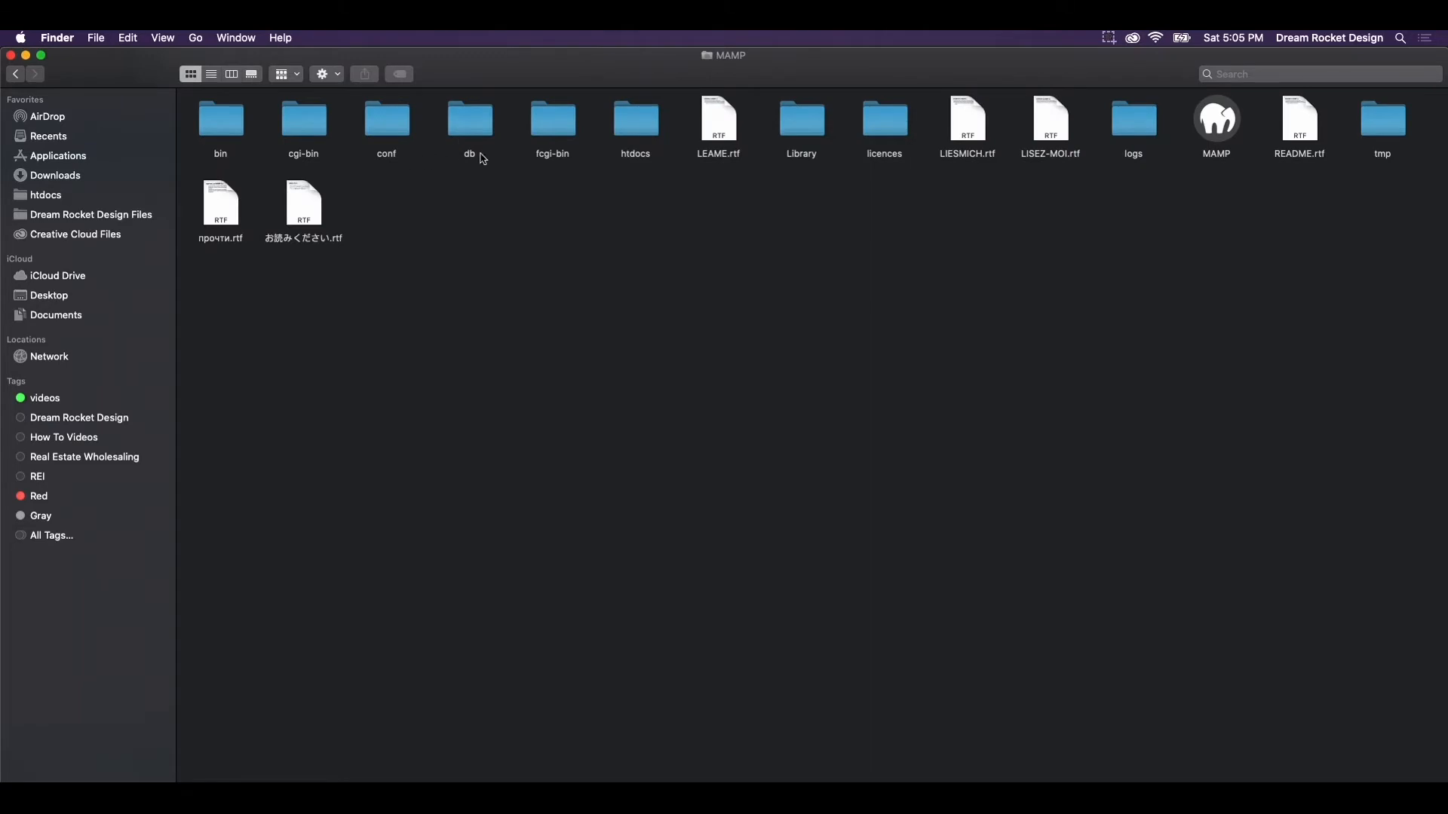
left_click(657, 140)
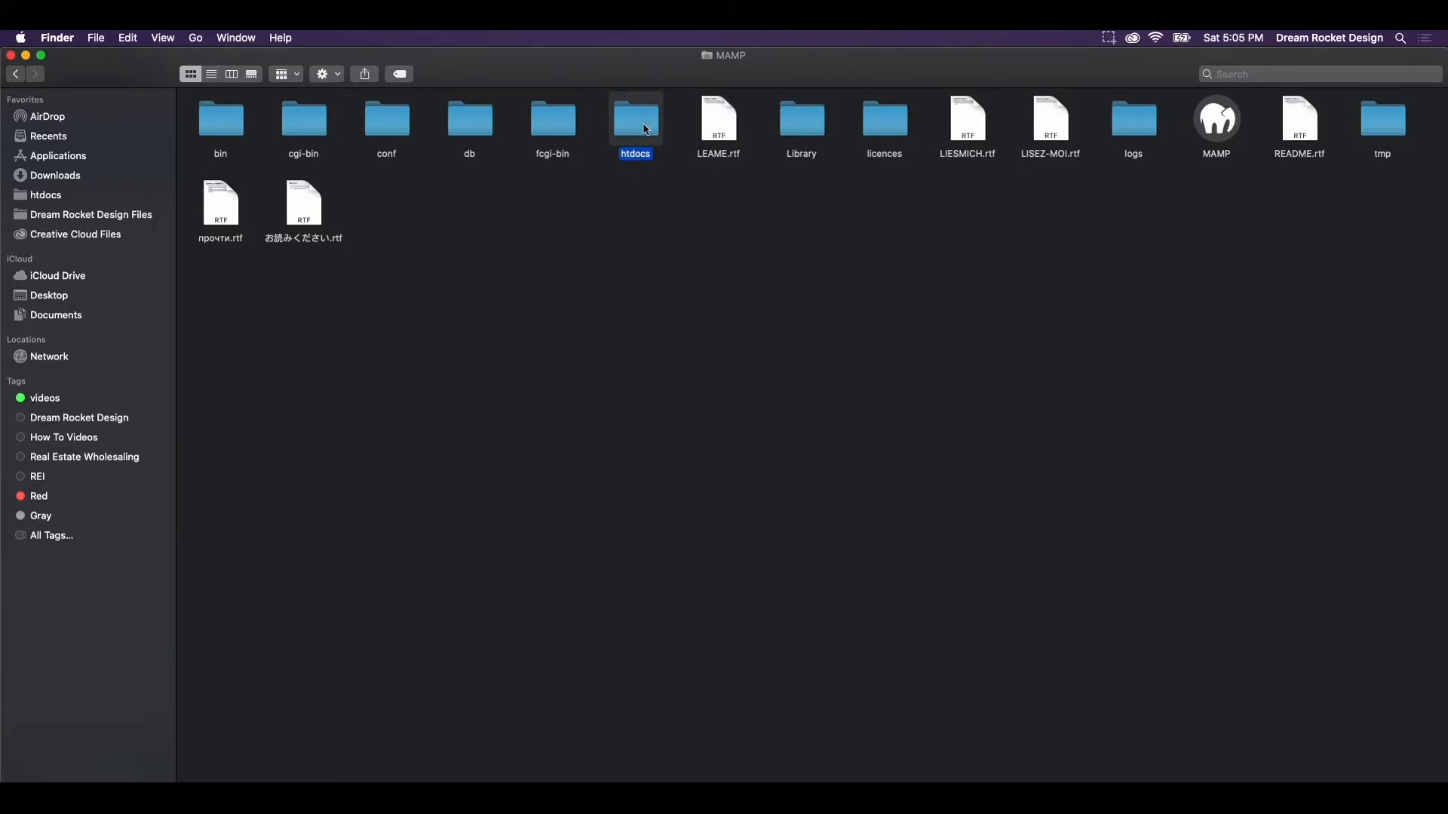
left_click(645, 129)
mouse_move(645, 129)
left_mouse_down()
mouse_move(362, 194)
mouse_move(109, 188)
mouse_move(543, 119)
mouse_move(642, 128)
left_mouse_up()
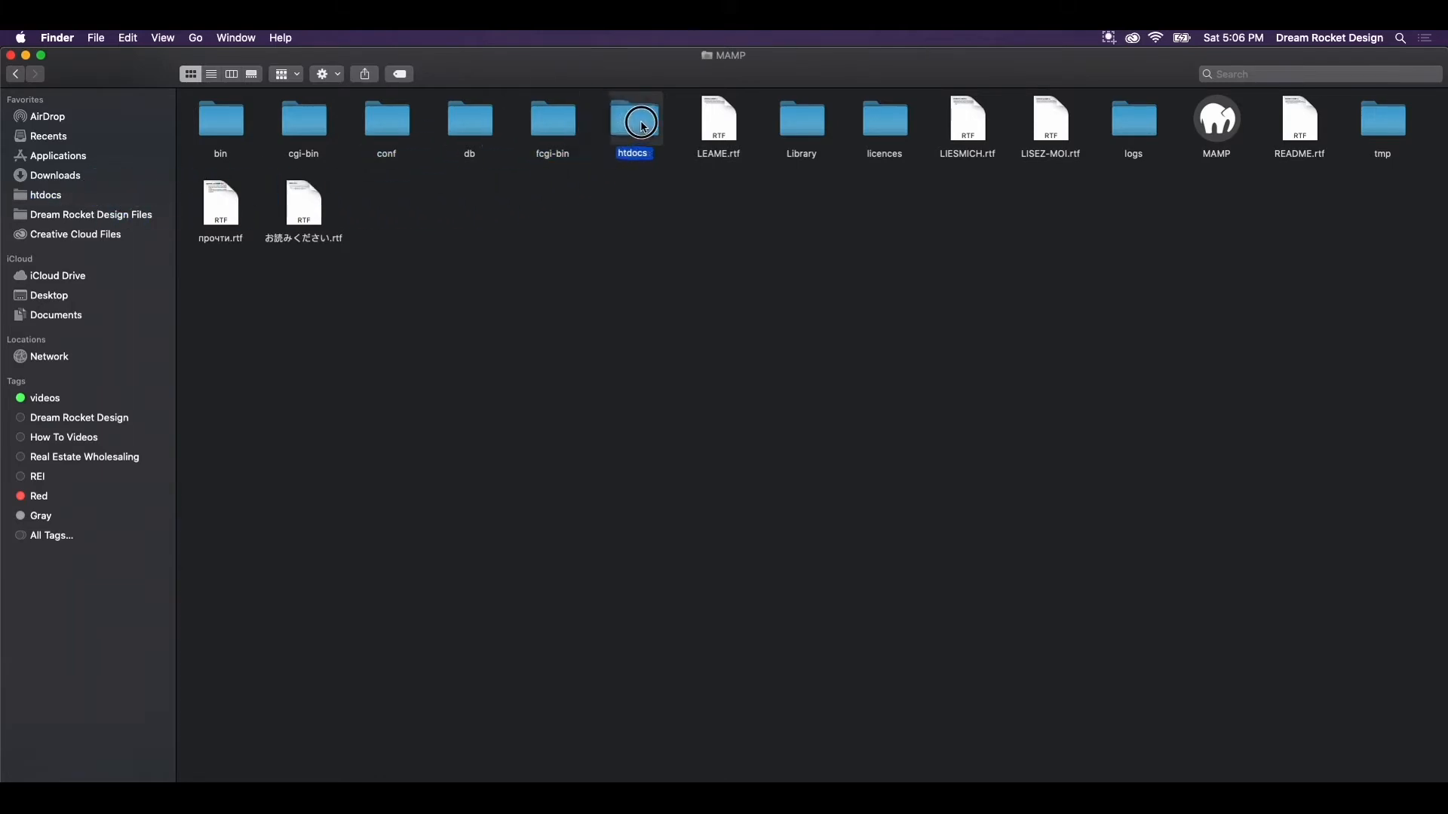
left_click(47, 196)
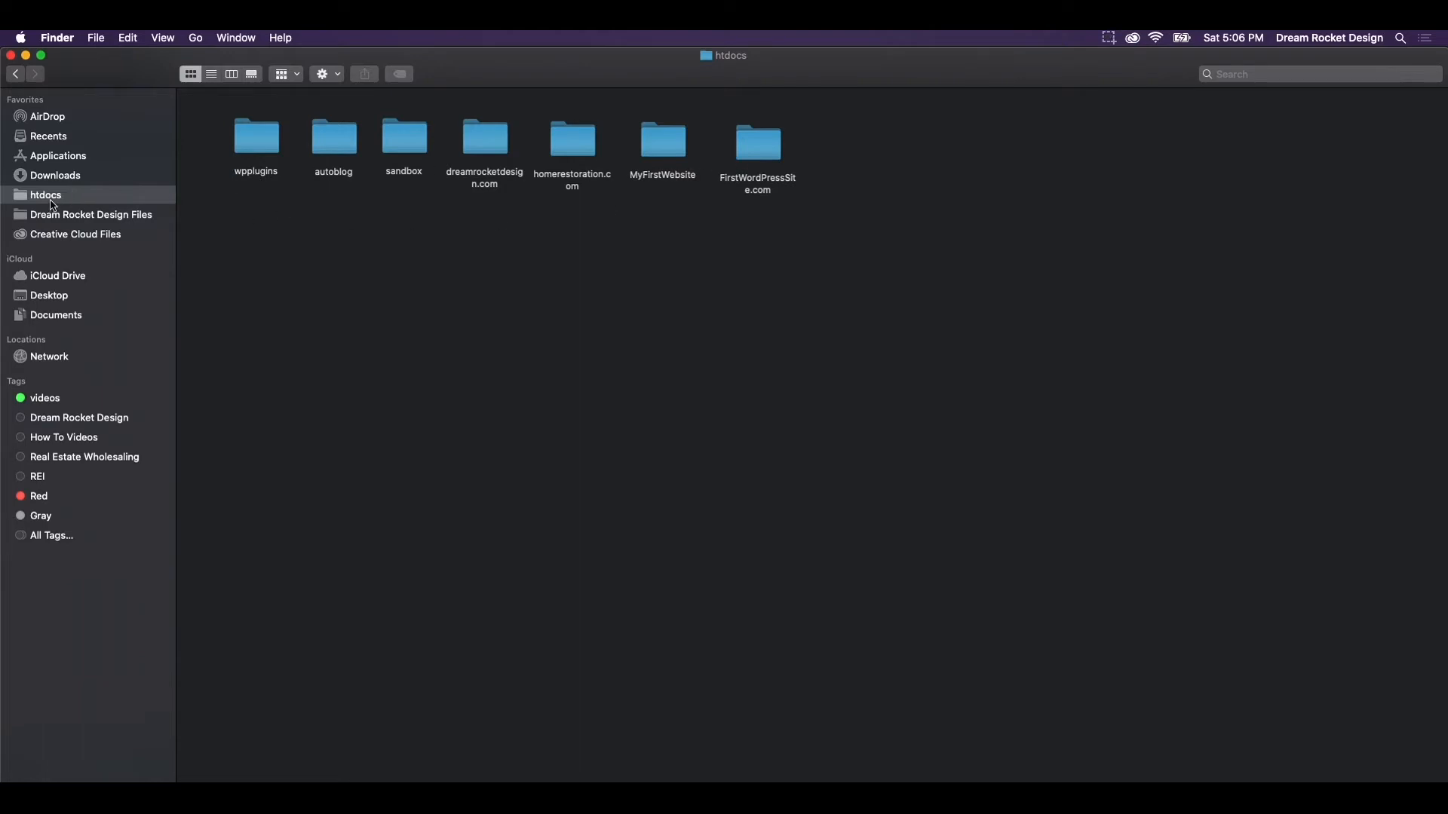
Create a new folder in htdocs named mynewproject.com, authenticating when asked
right_click(865, 156)
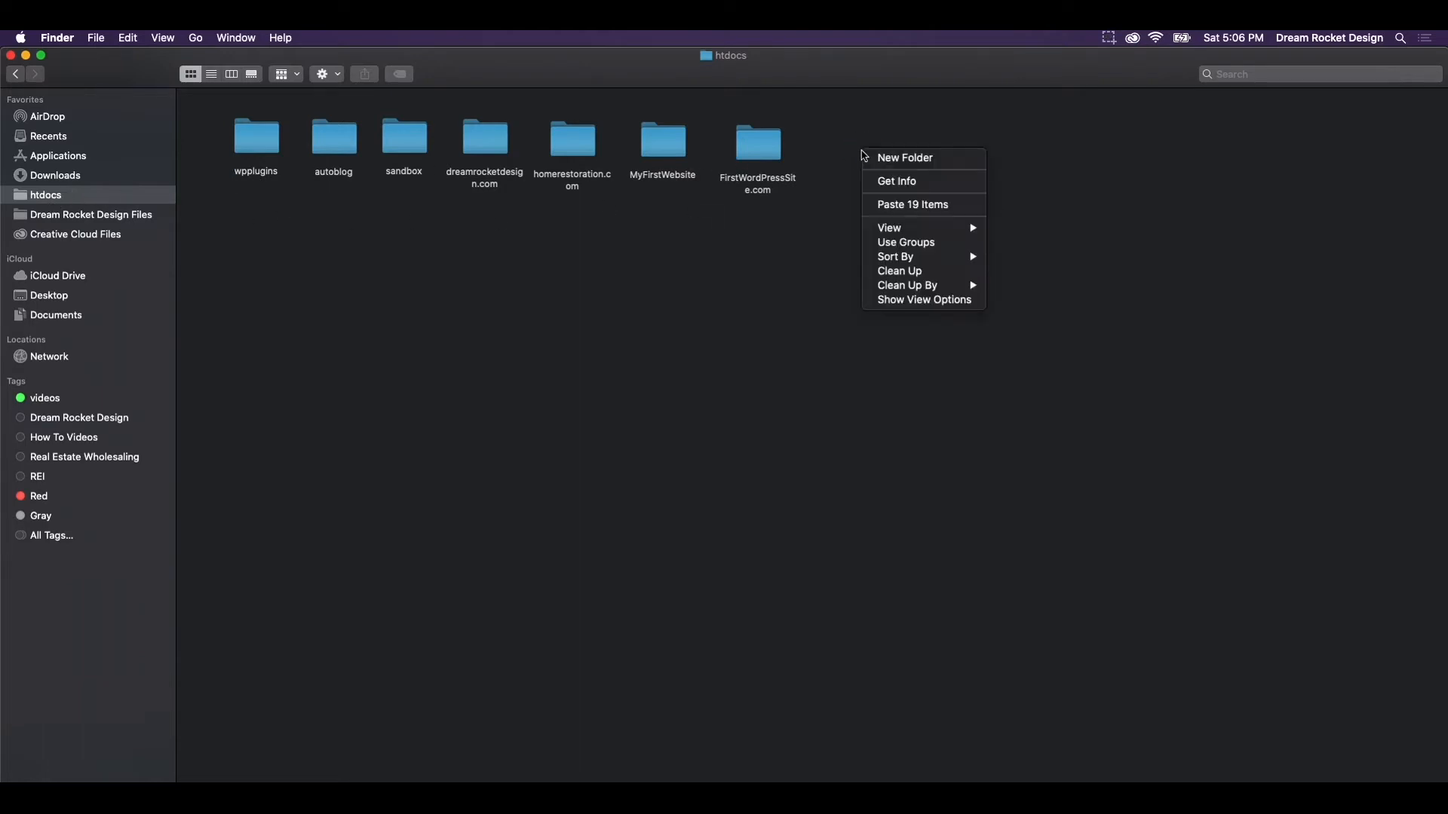
left_click(897, 159)
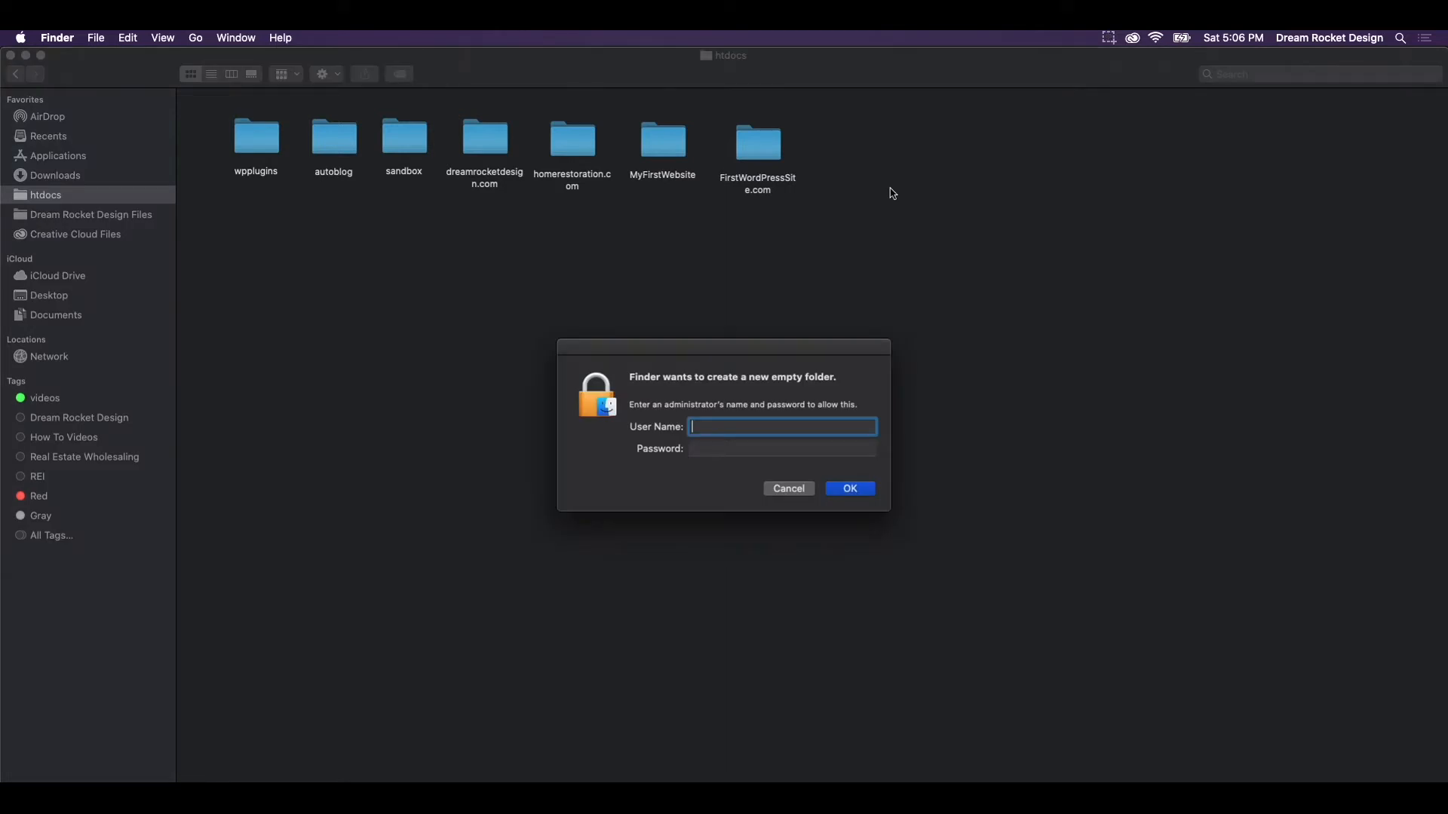
type("MyNewProject.com")
key("BackSpace")
key("BackSpace")
key("BackSpace")
type("m")
type("ynewproject.com")
left_click(1109, 40)
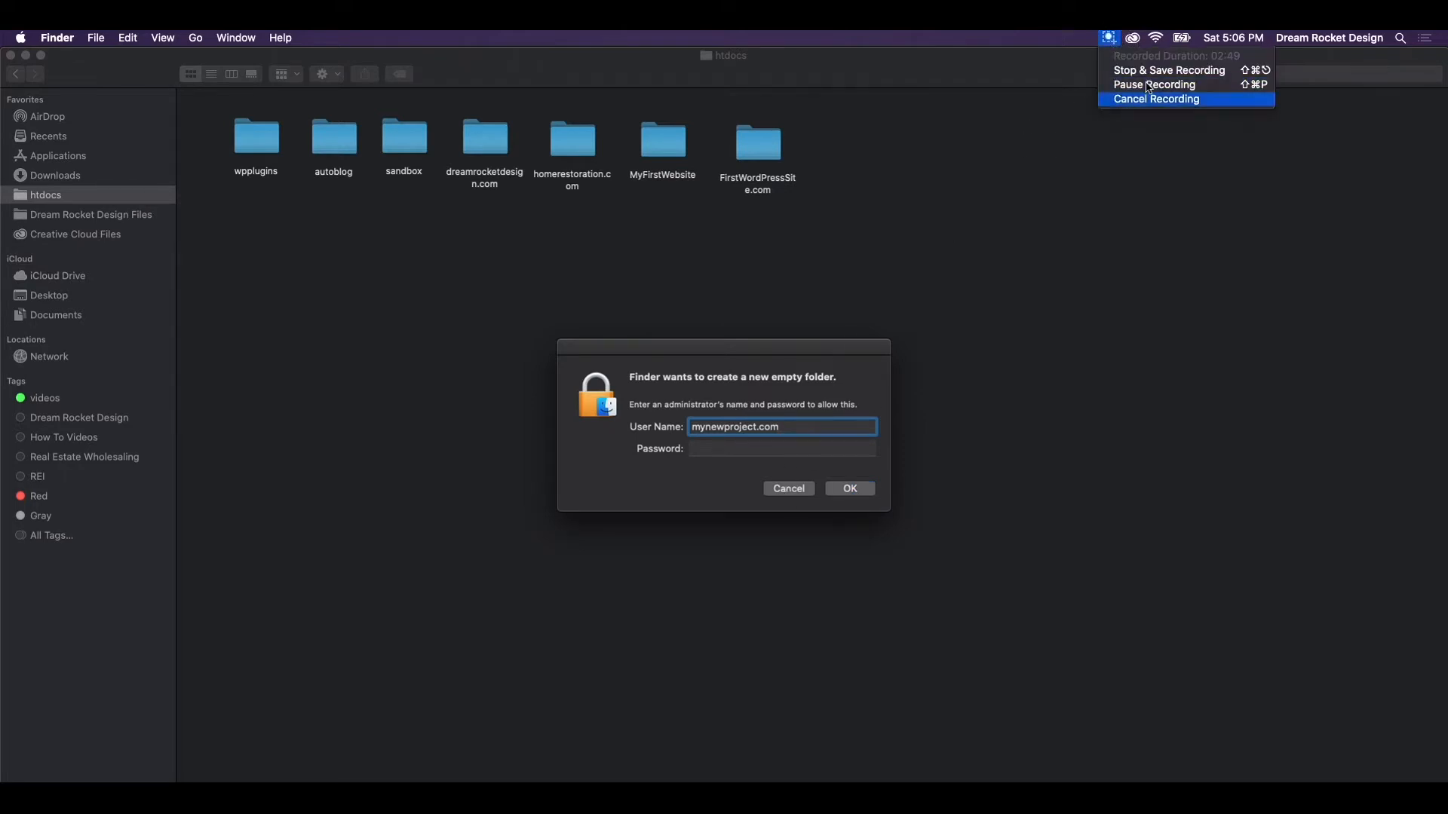
left_click(1149, 85)
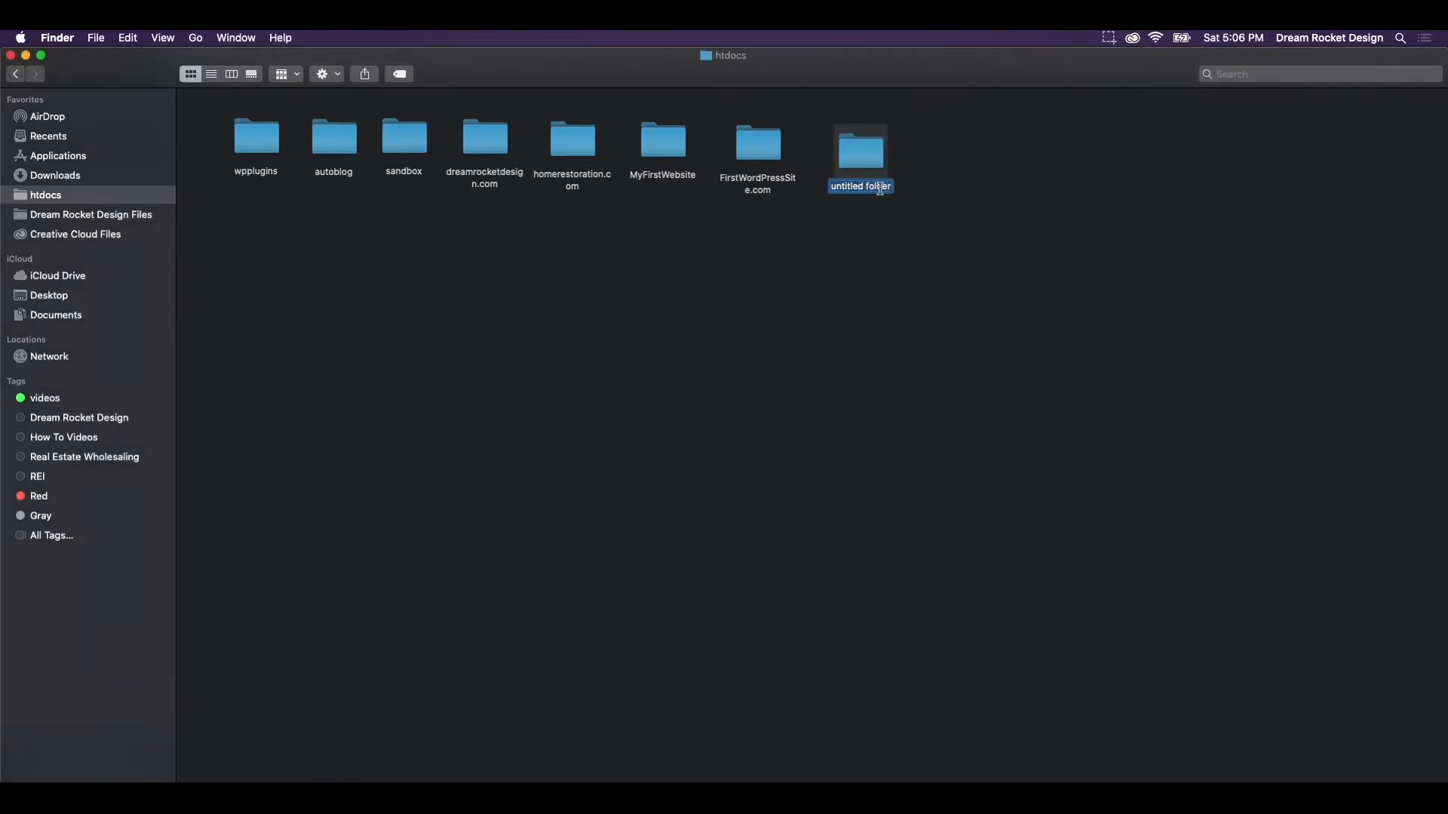
type("mynewproject.com")
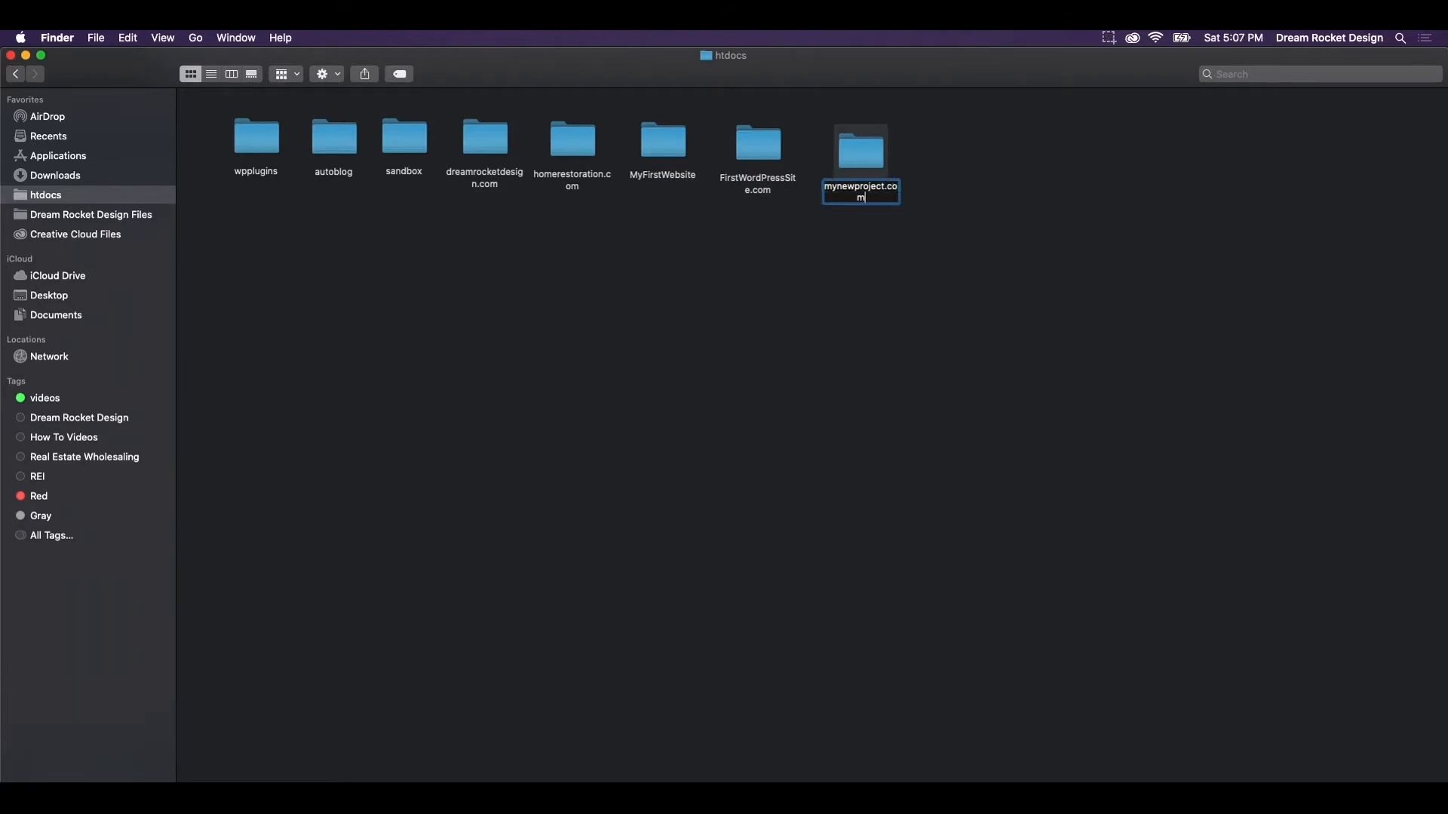
left_click(1013, 204)
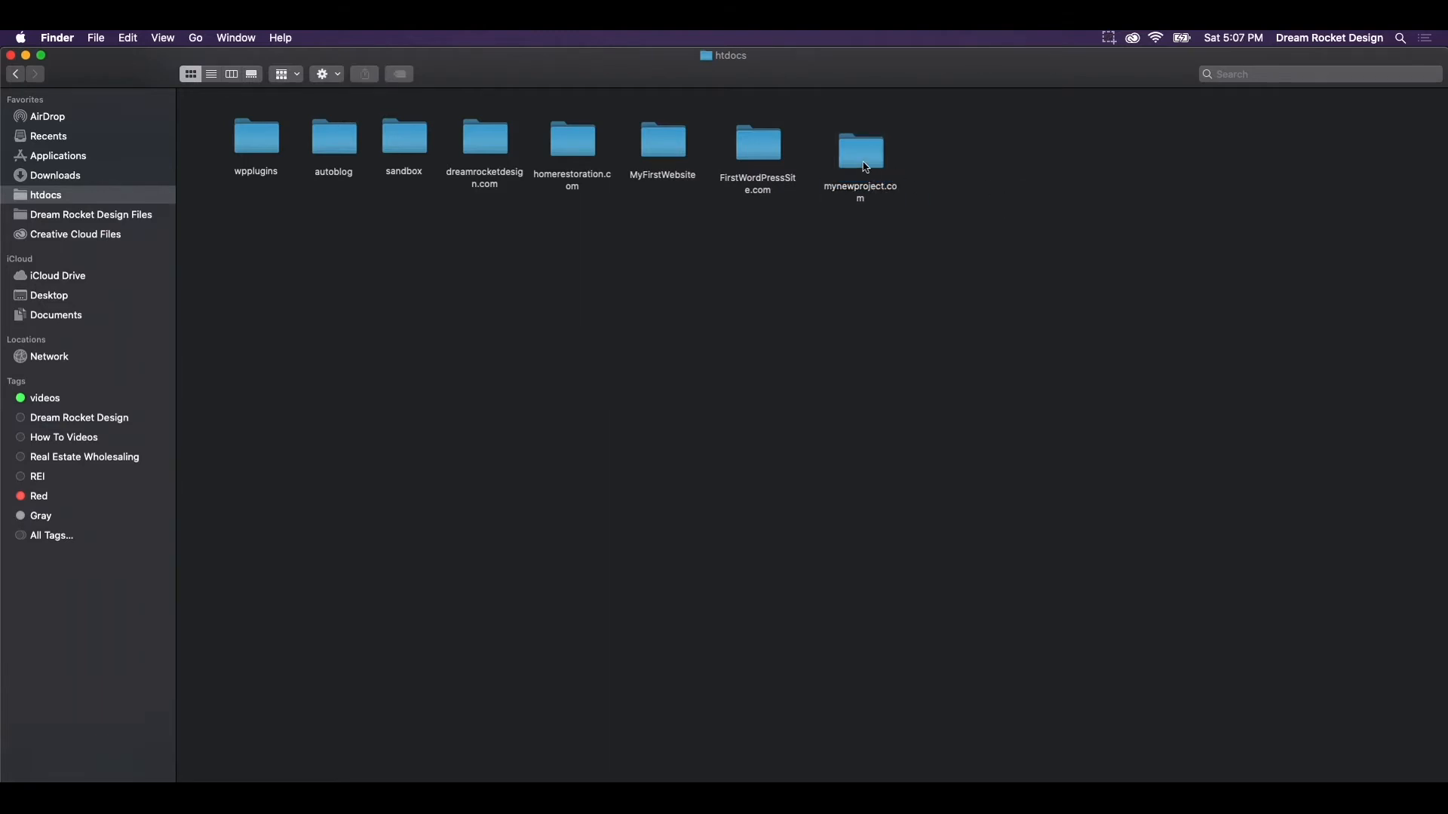
left_click(866, 167)
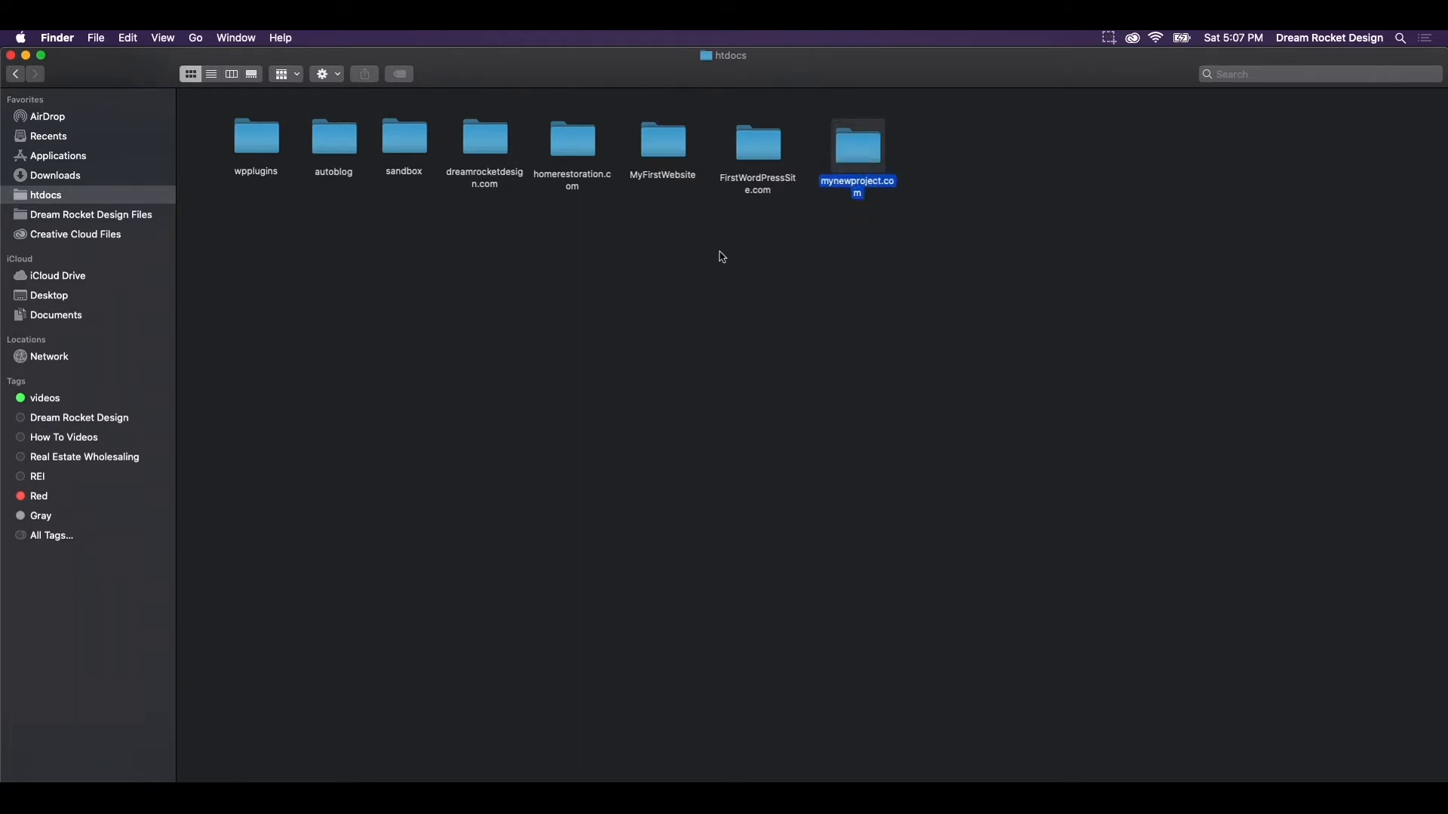
Close the htdocs window and download WordPress 5.3.2 from wordpress.org
left_click(11, 55)
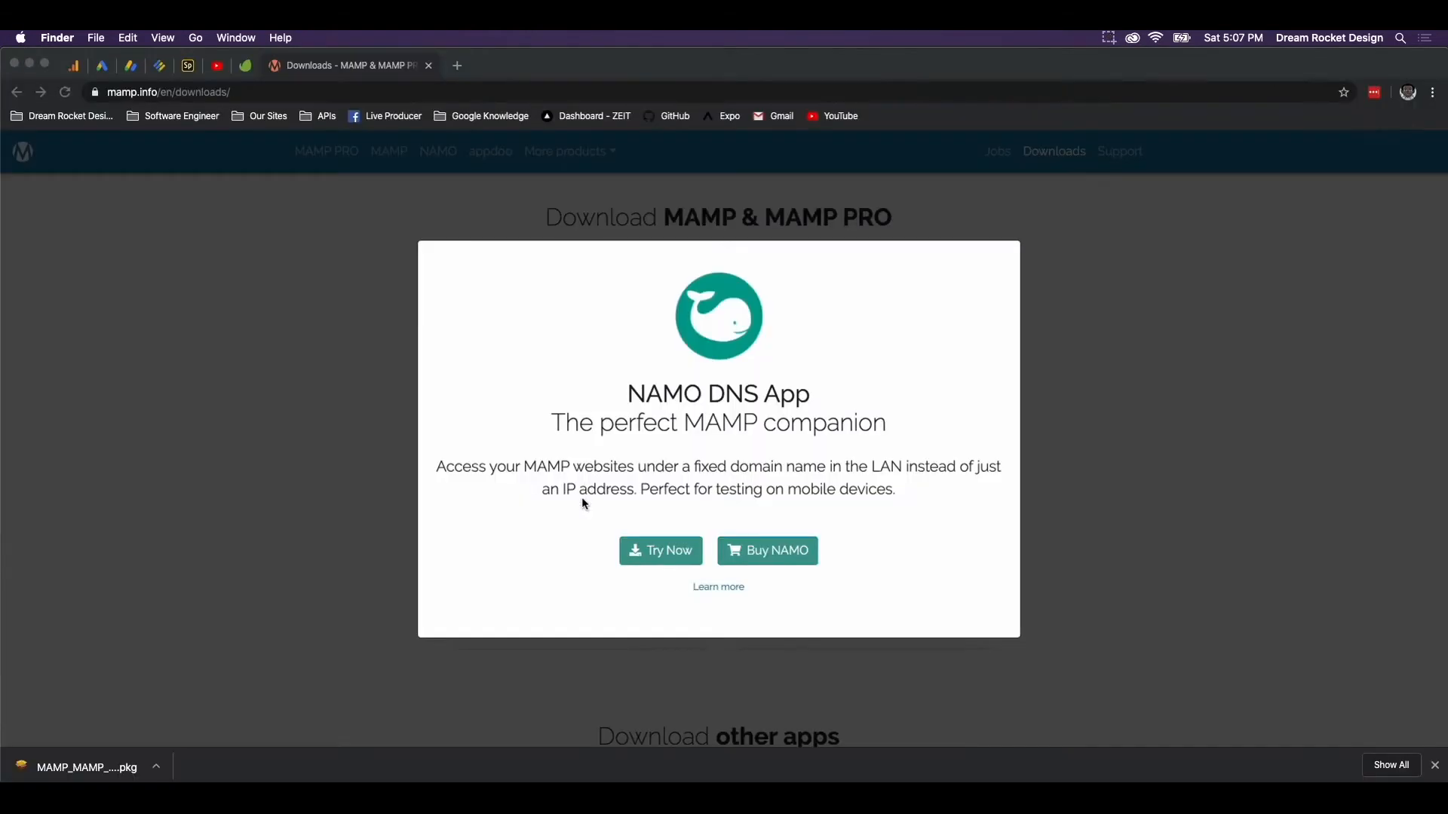
left_click(432, 113)
left_click(446, 102)
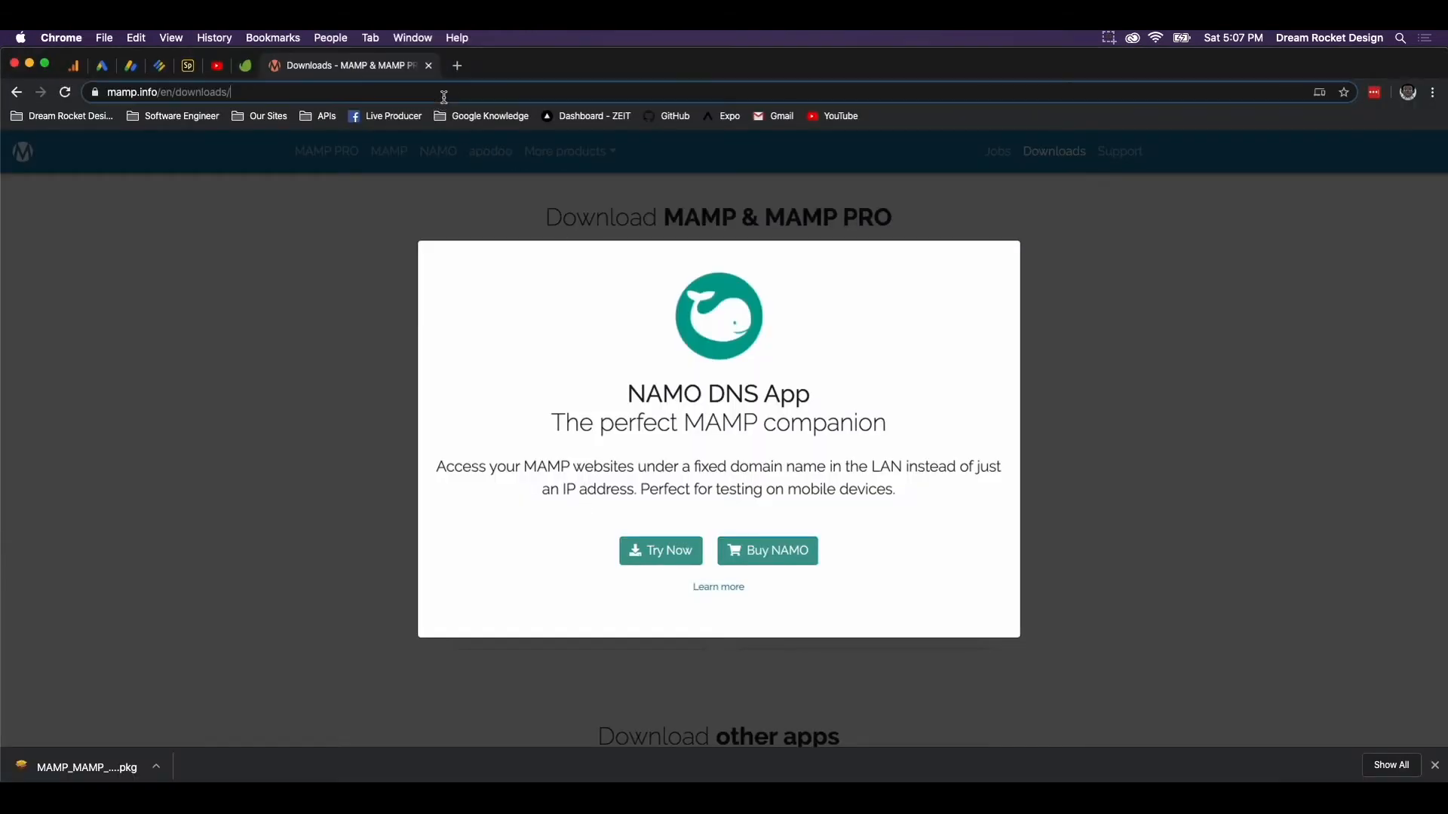
type("wordpress.org")
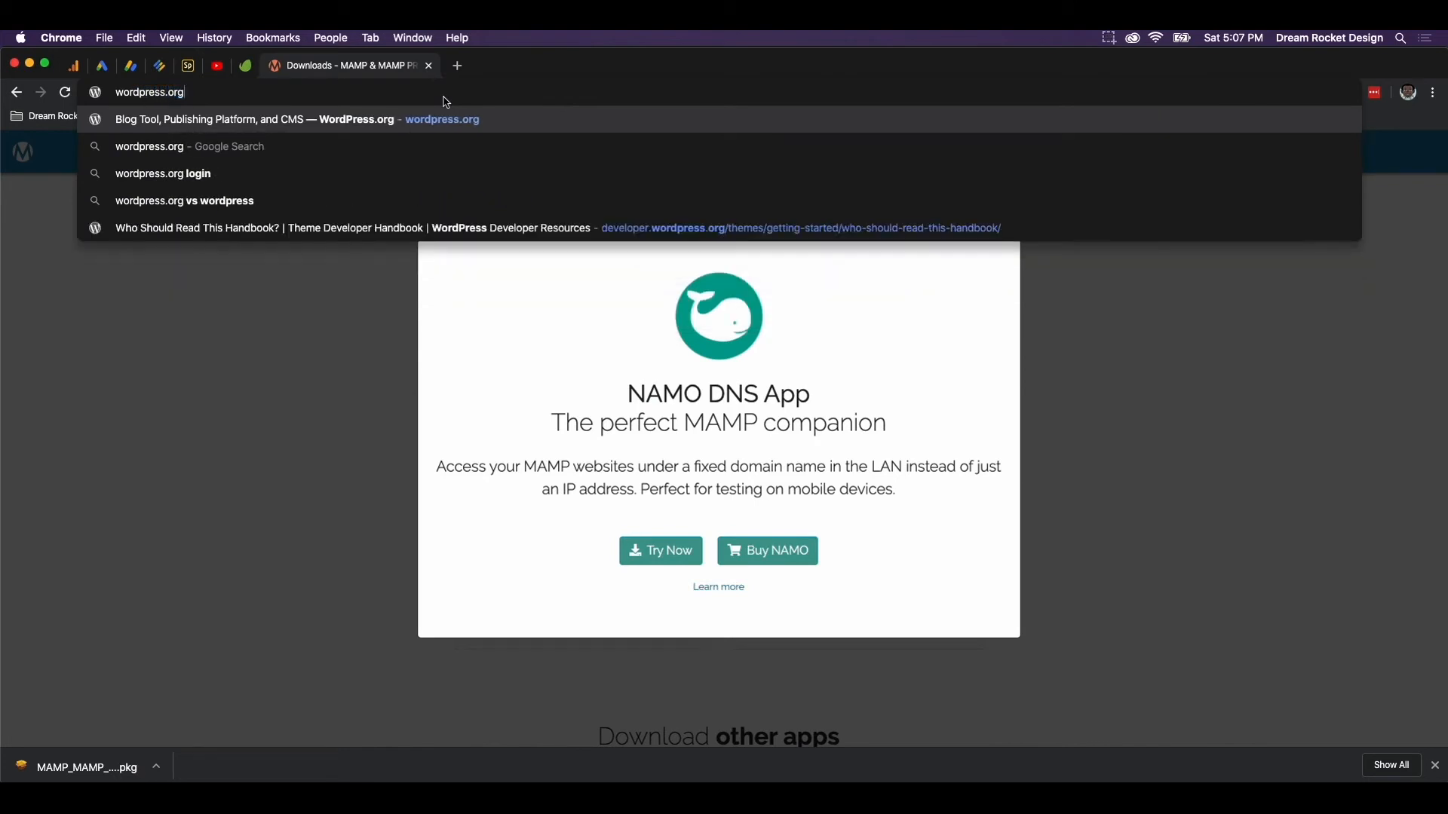
key("Return")
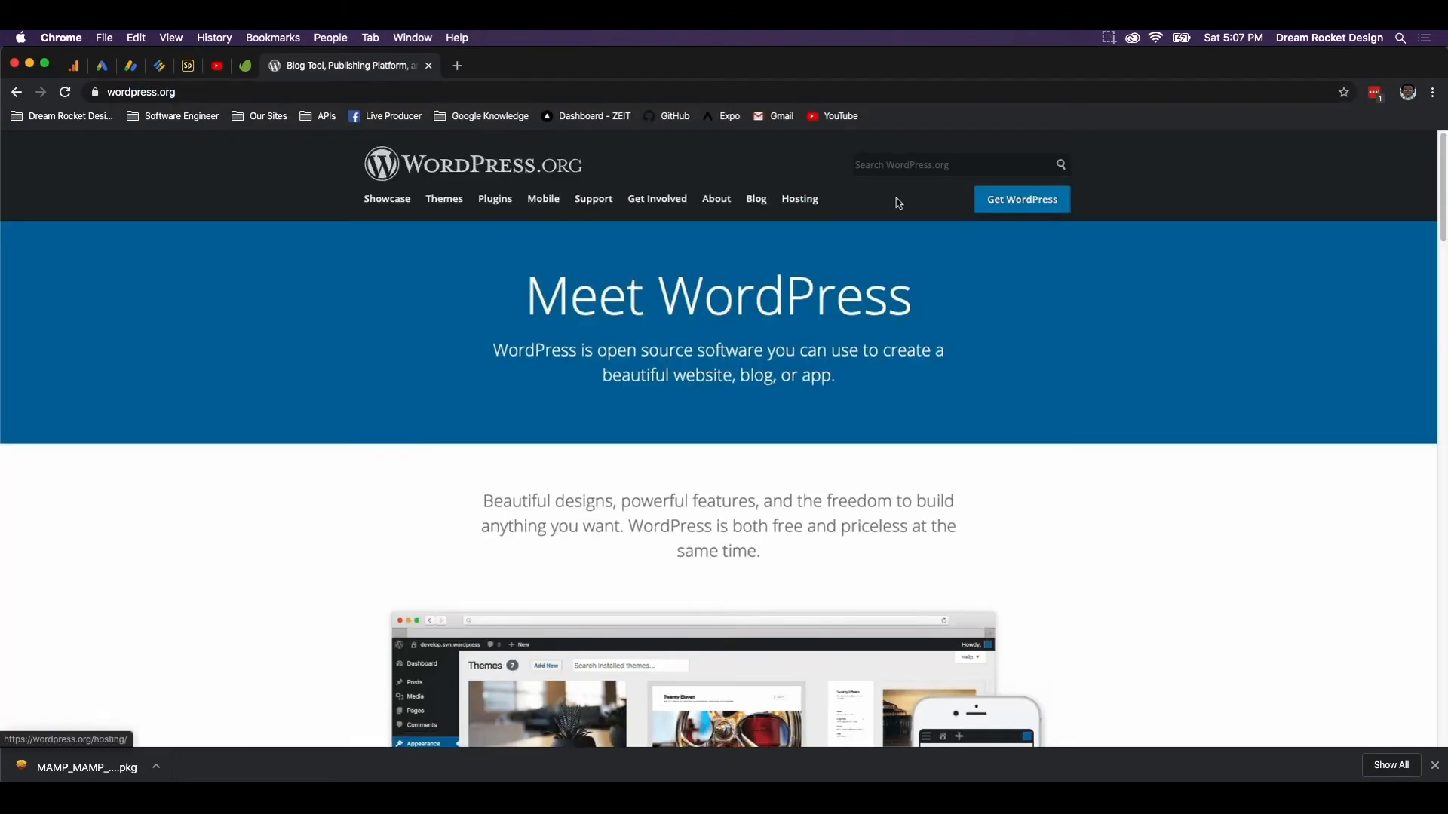
left_click(1022, 212)
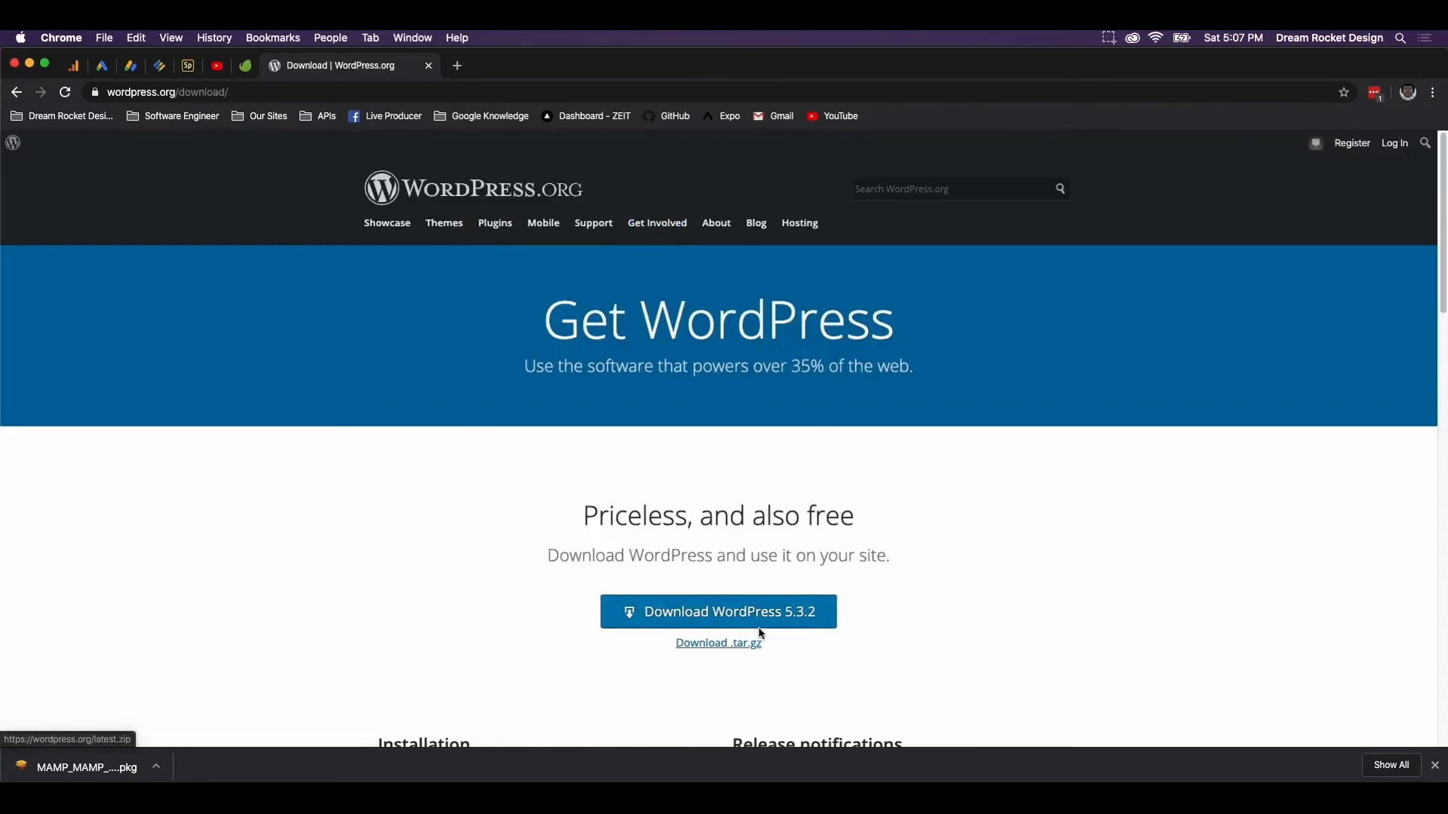
left_click(824, 627)
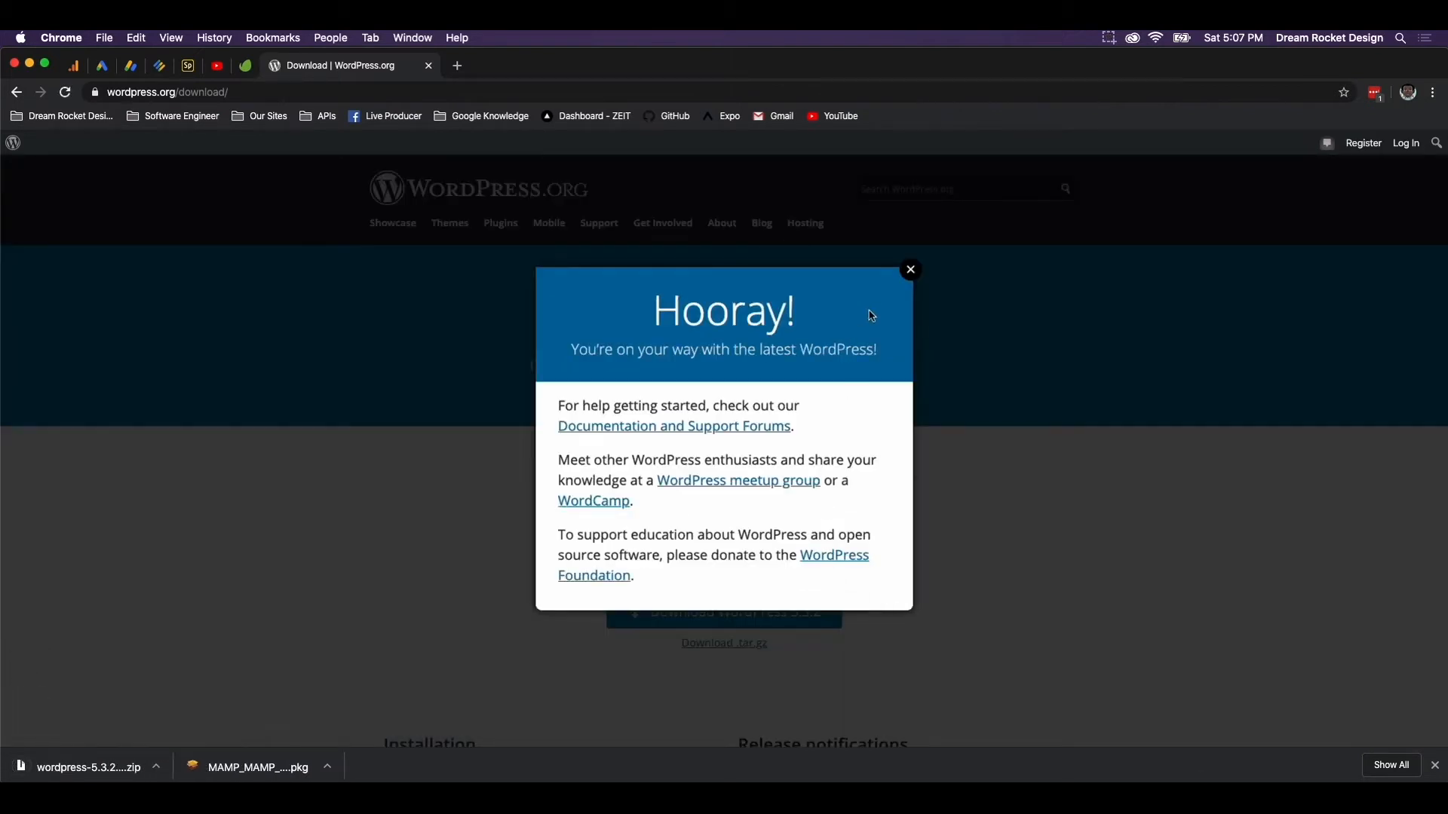
Dismiss the Hooray popup and reveal the downloaded WordPress zip in Finder
left_click(911, 274)
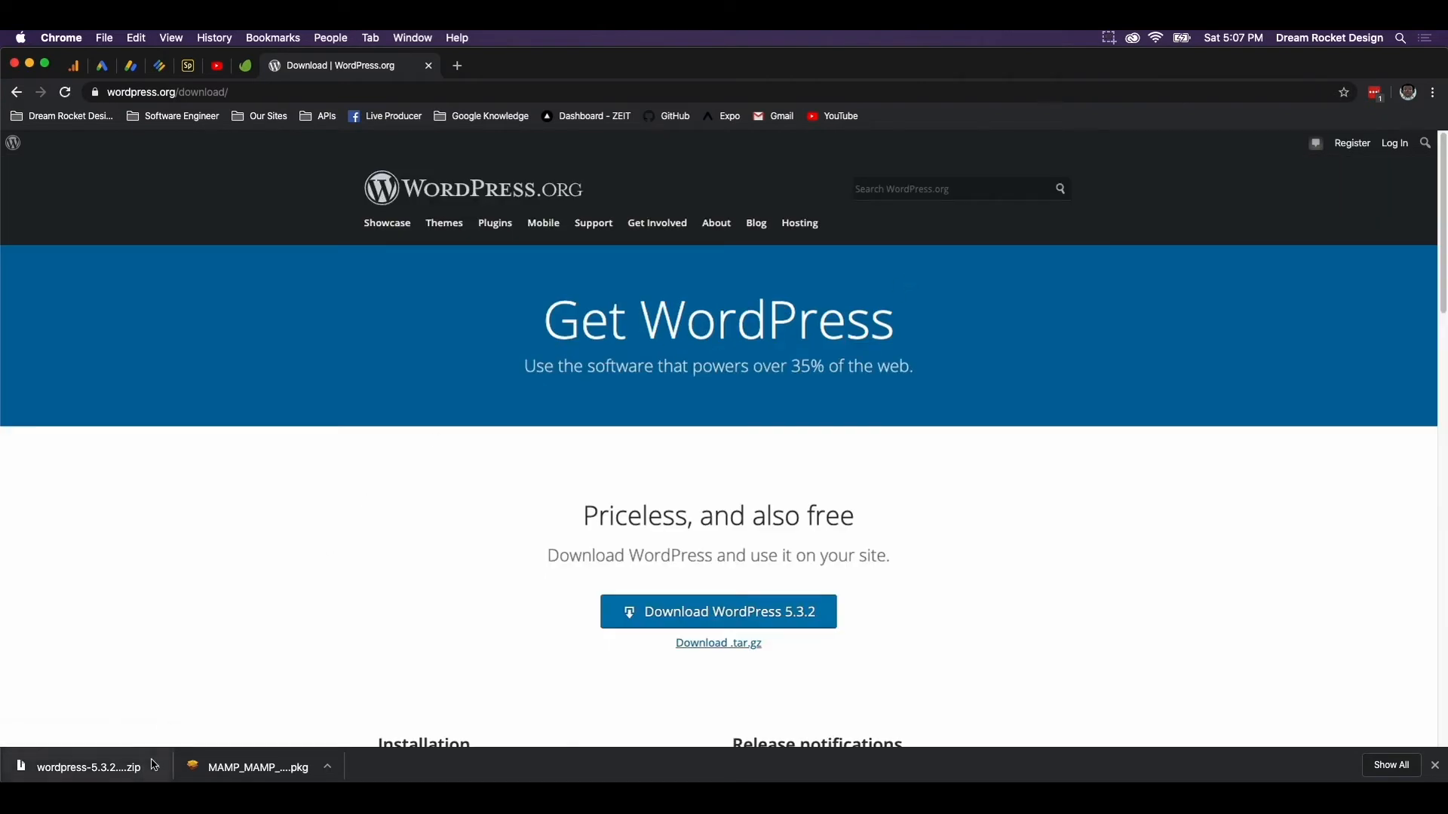
left_click(1108, 37)
left_click(1128, 88)
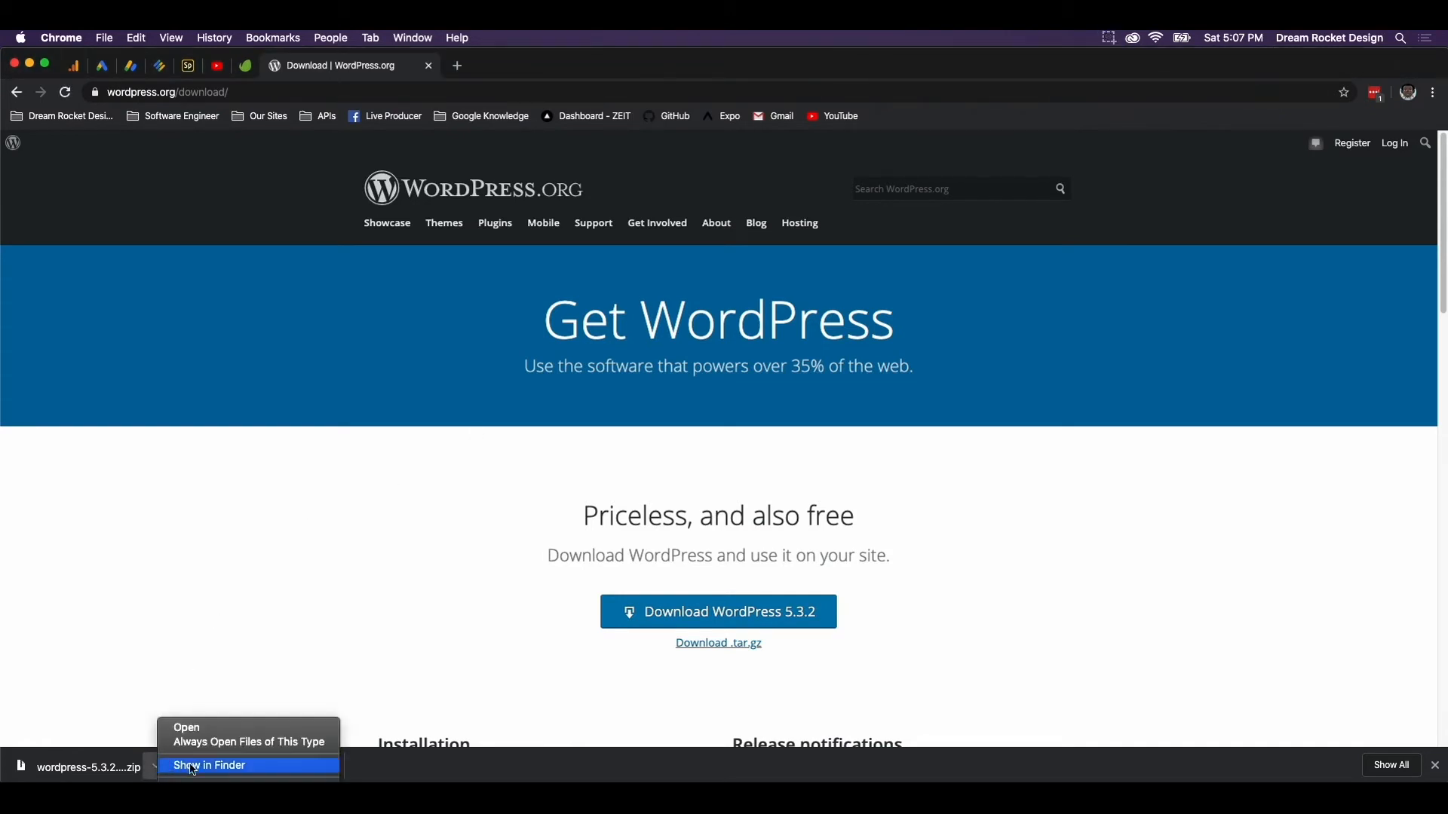
left_click(210, 767)
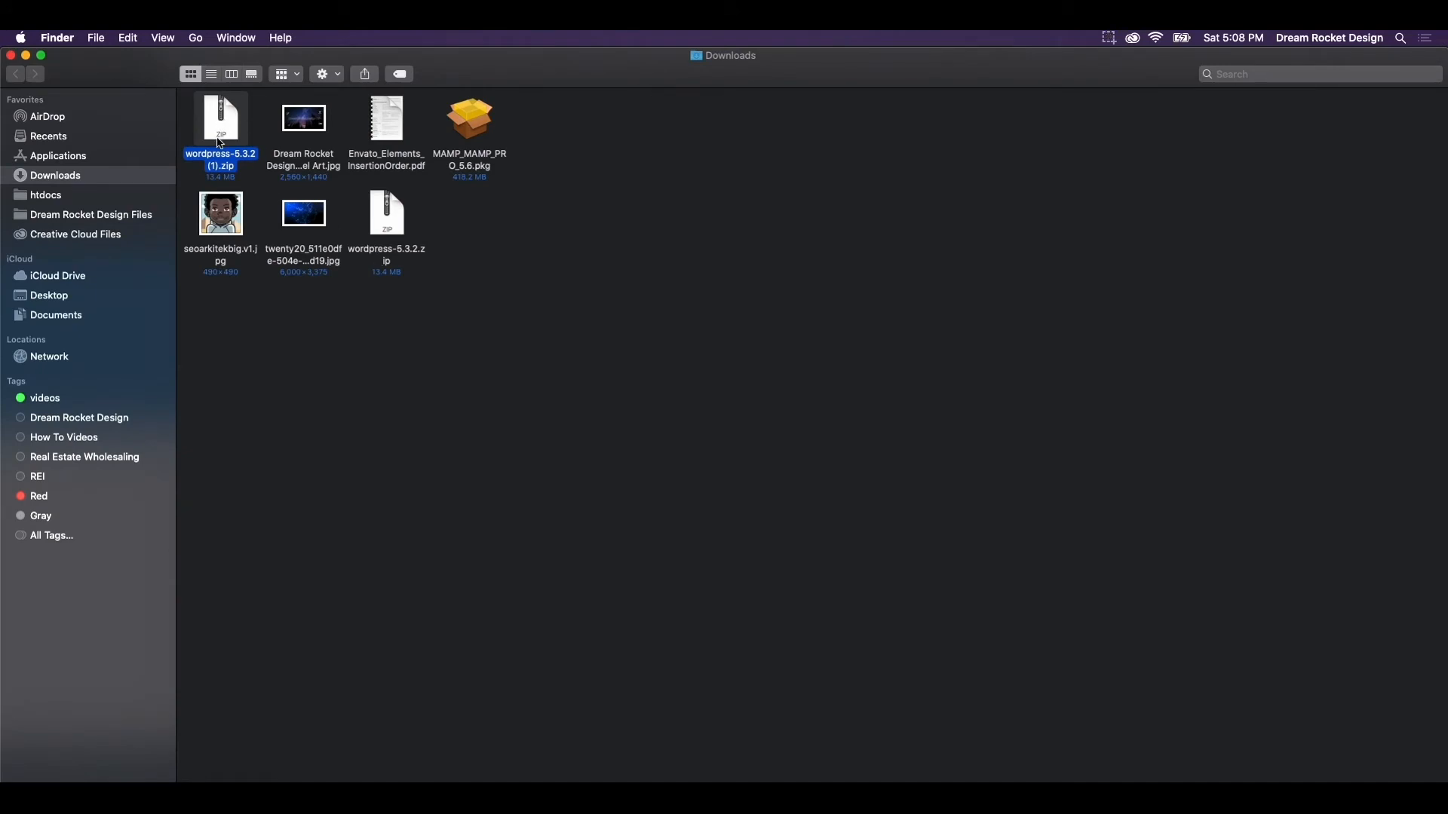
Unzip the WordPress archive, open the wordpress folder and copy all 19 items
double_click(220, 128)
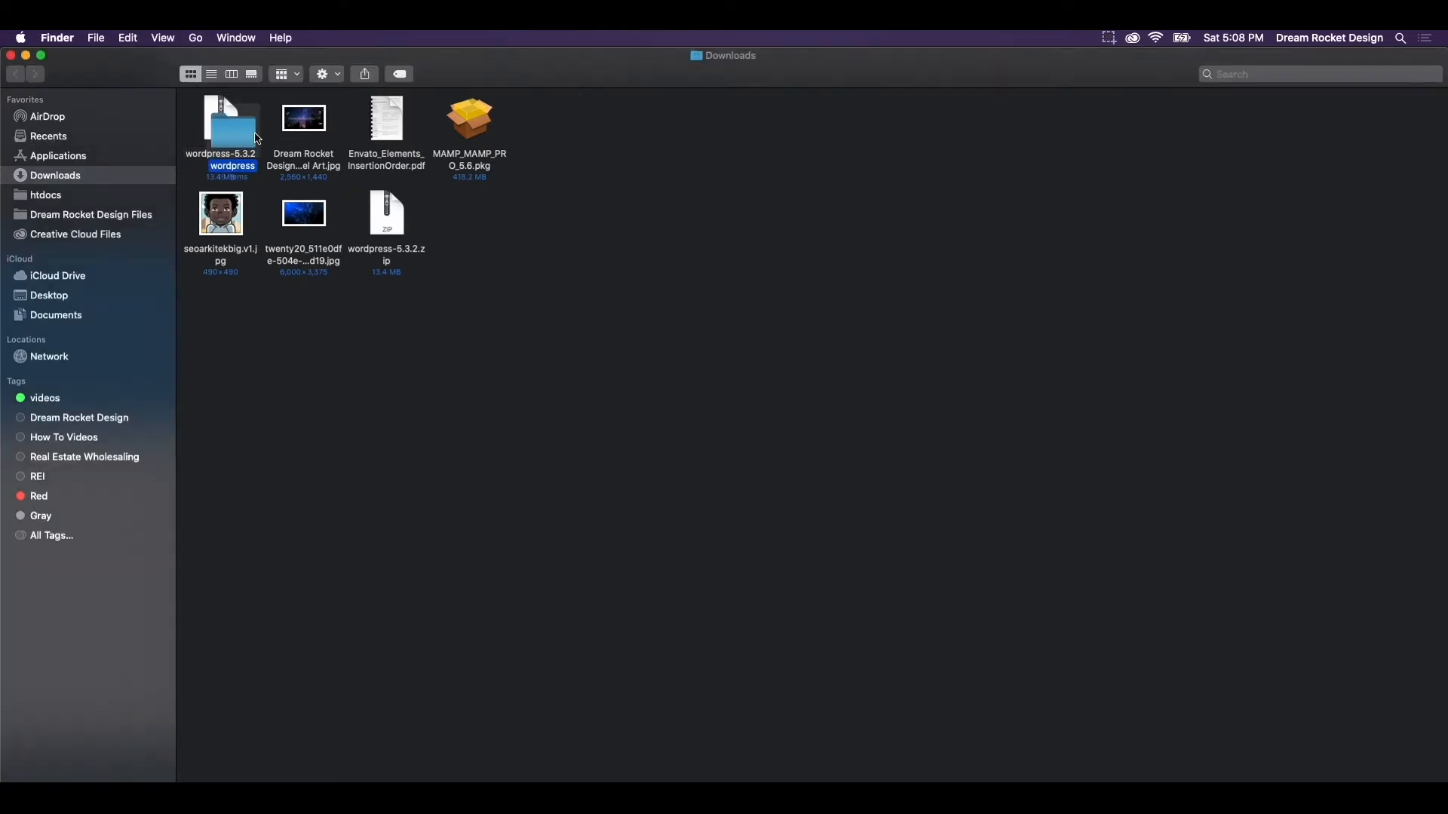
left_click(591, 240)
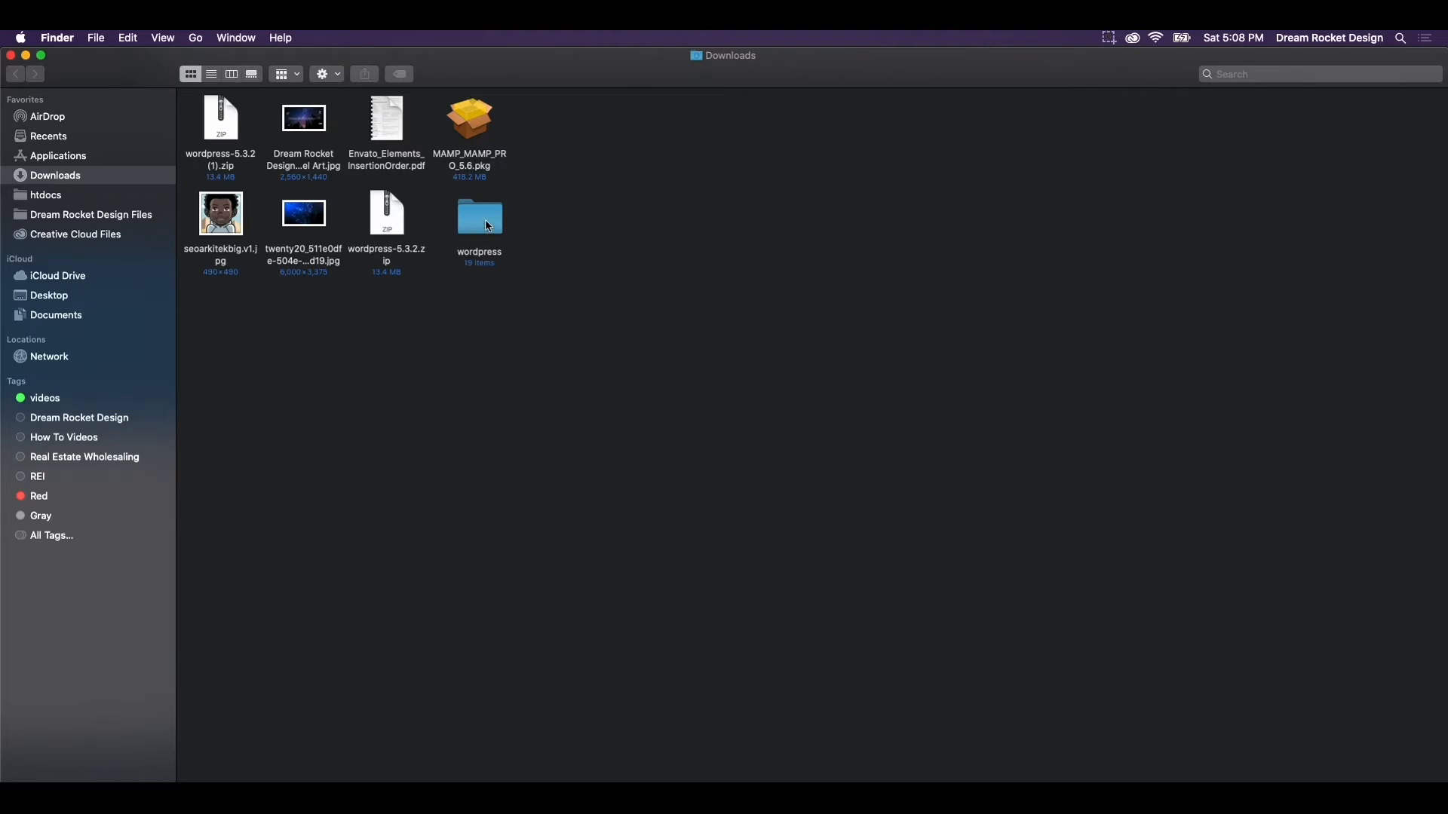
double_click(453, 232)
left_click(454, 229)
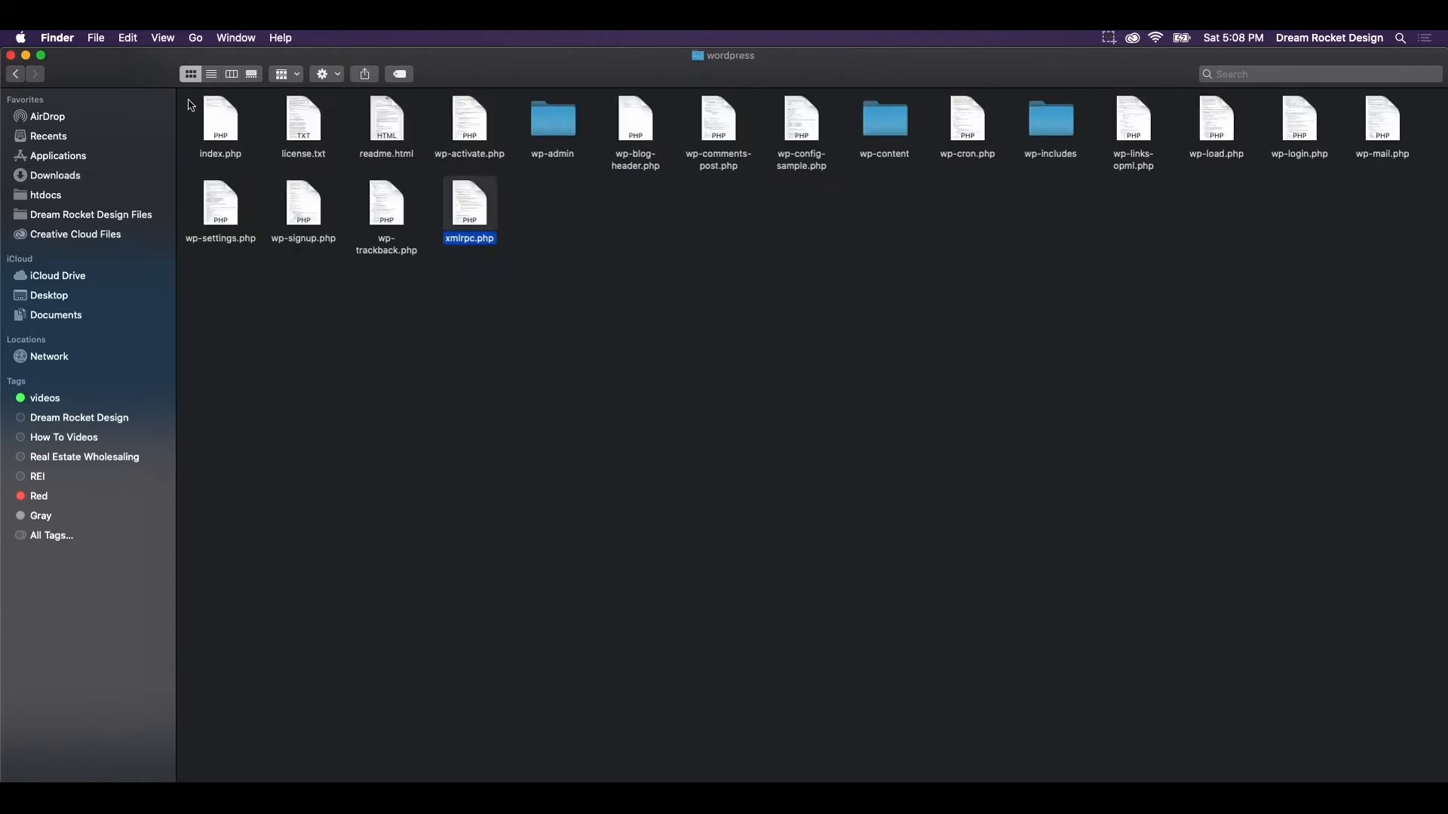
left_click_drag(188, 98, 1391, 323)
right_click(229, 132)
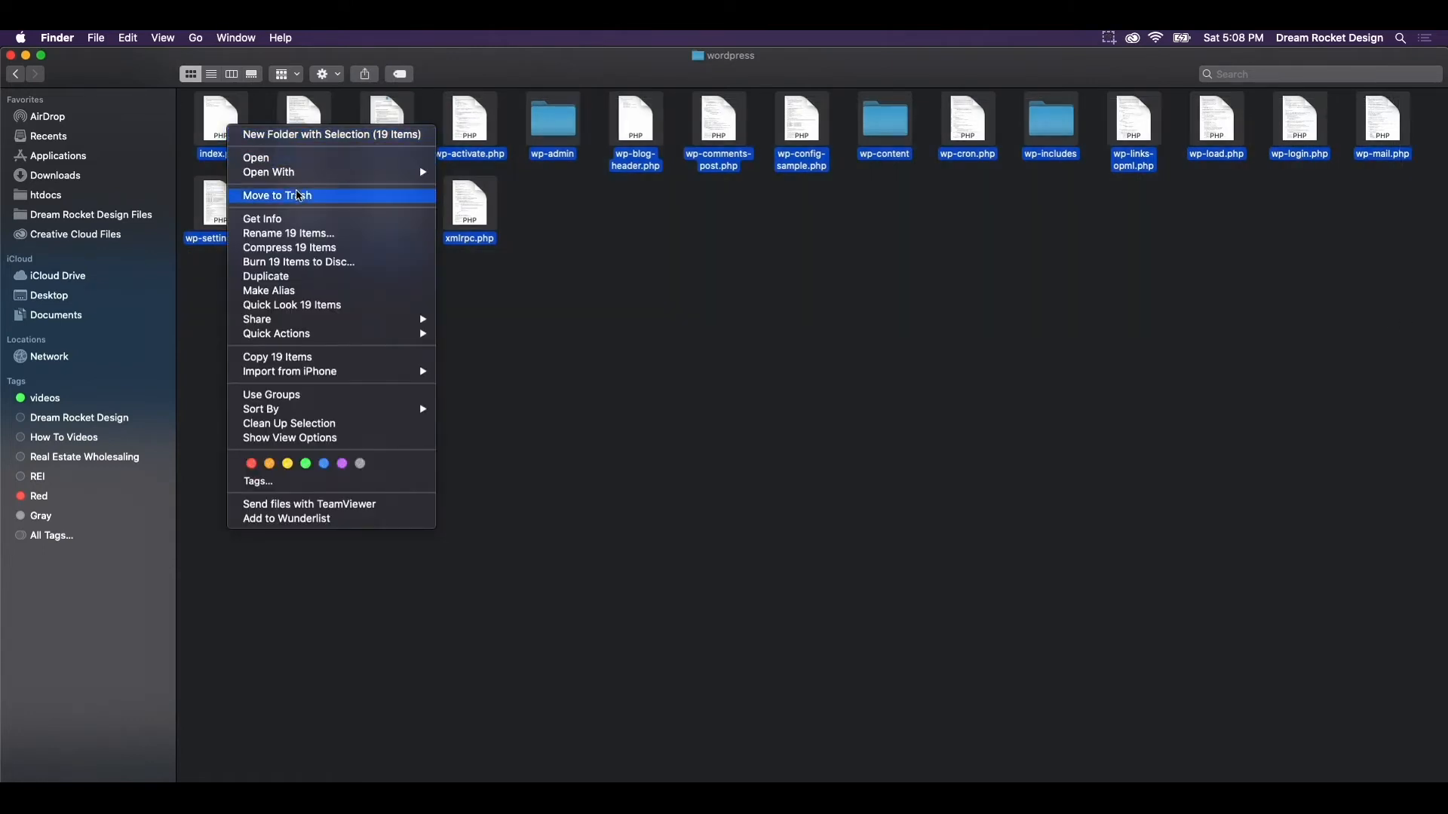
left_click(299, 359)
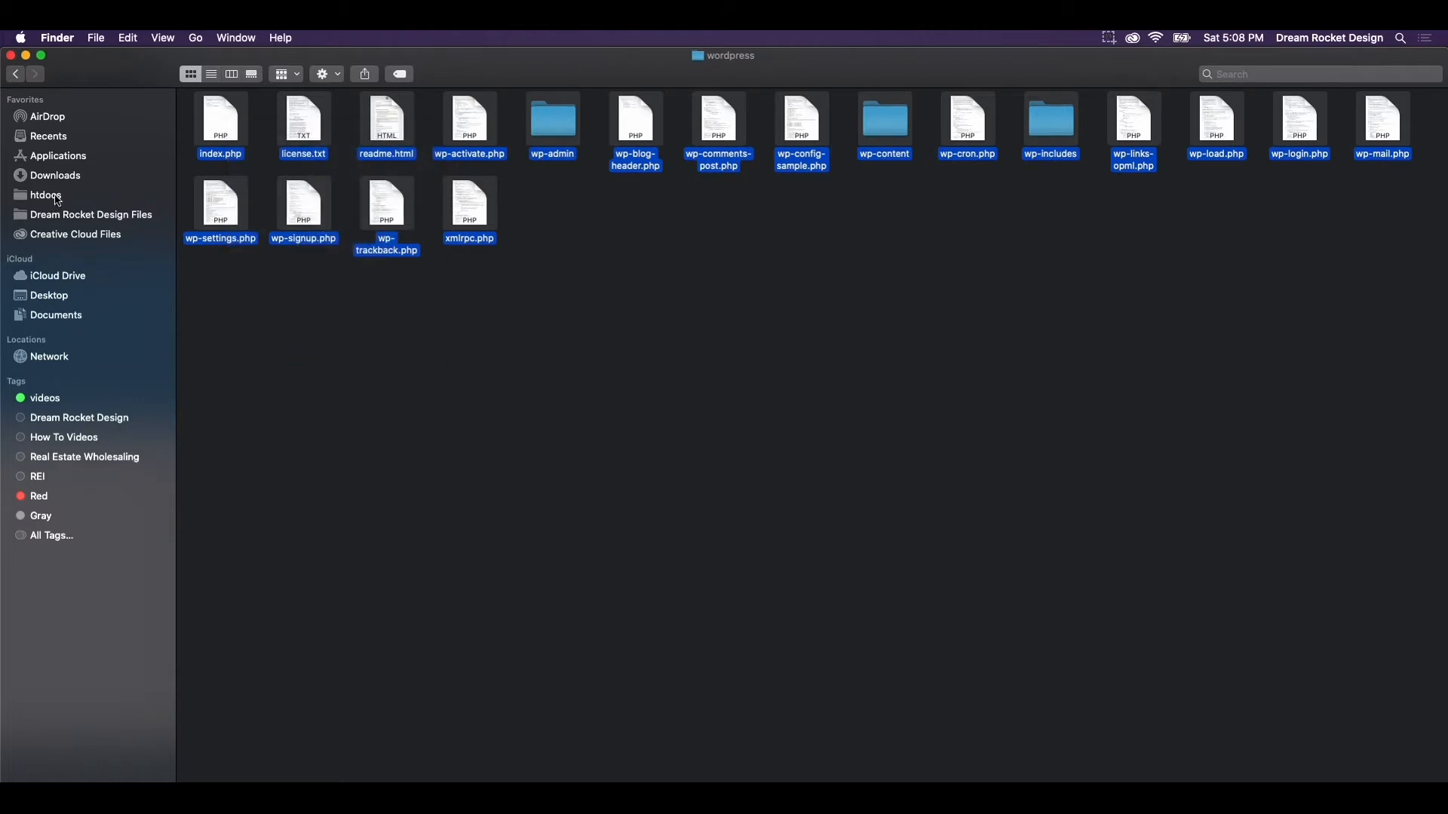
Paste the 19 WordPress items into htdocs/mynewproject.com and close the Finder window
left_click(58, 198)
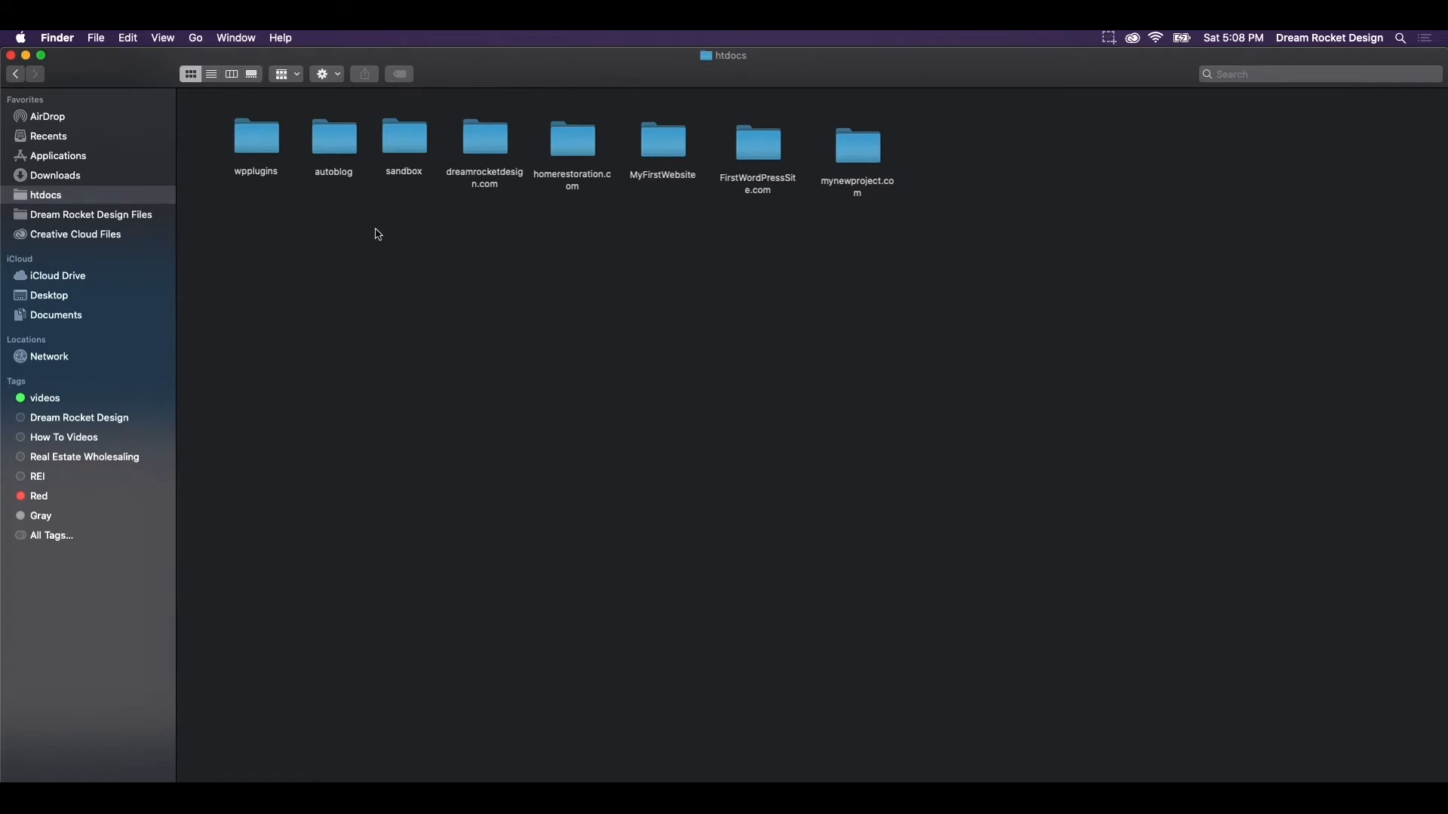
left_click(867, 164)
double_click(867, 164)
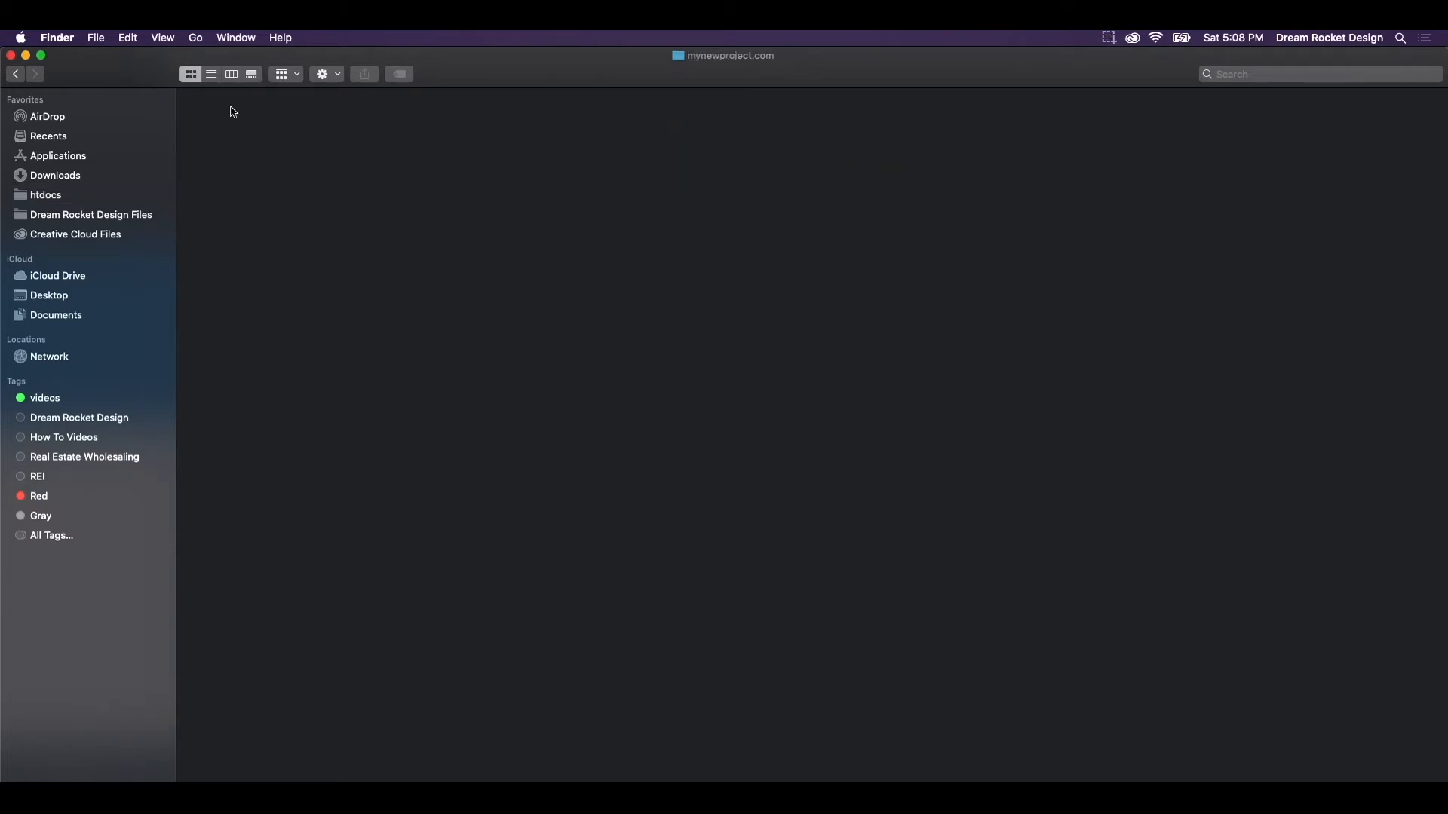
right_click(278, 114)
left_click(328, 169)
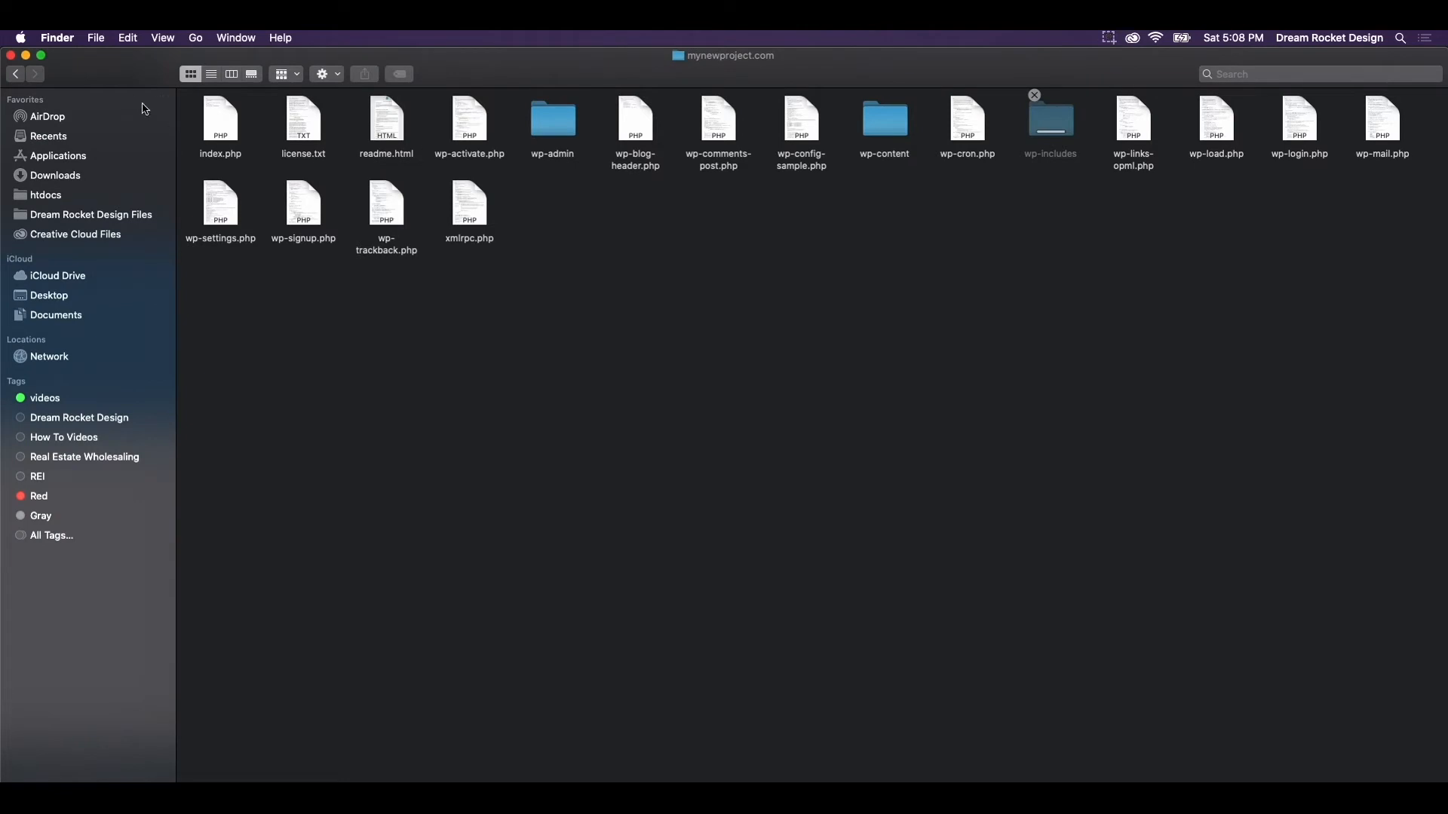
left_click(12, 56)
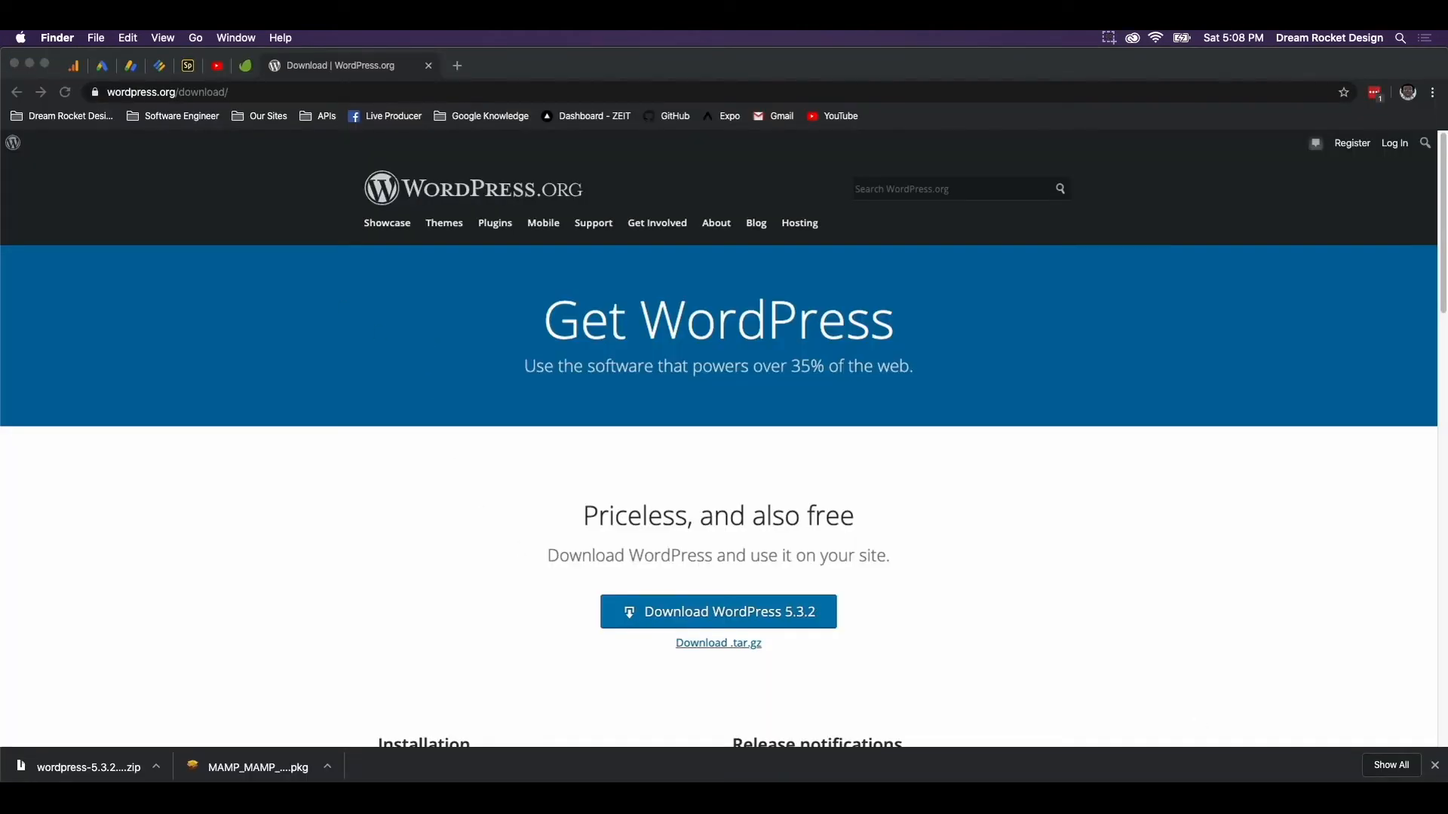
Hide the download shelf, launch MAMP from the Dock and start its servers
left_click(1435, 766)
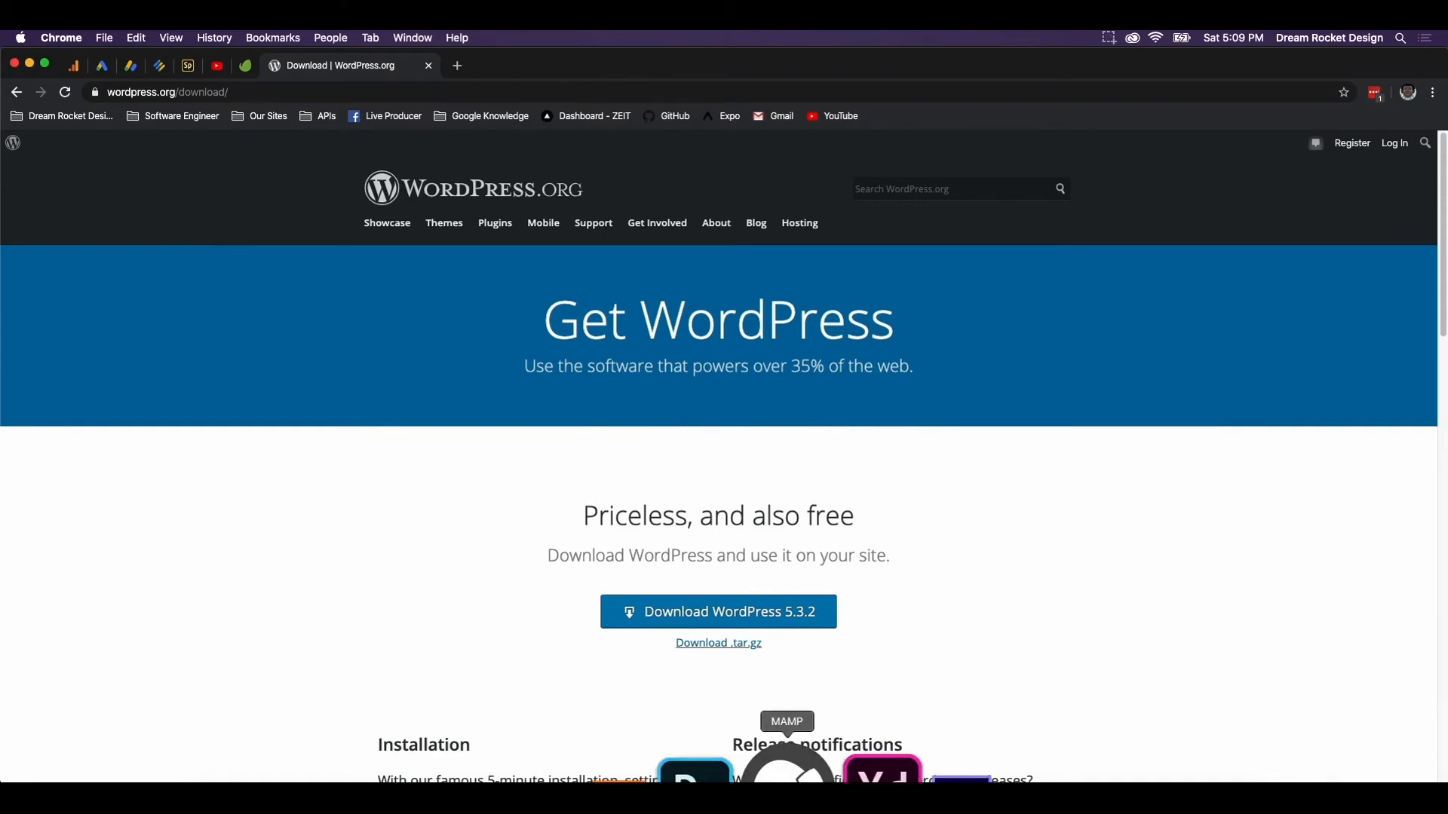
left_click(786, 777)
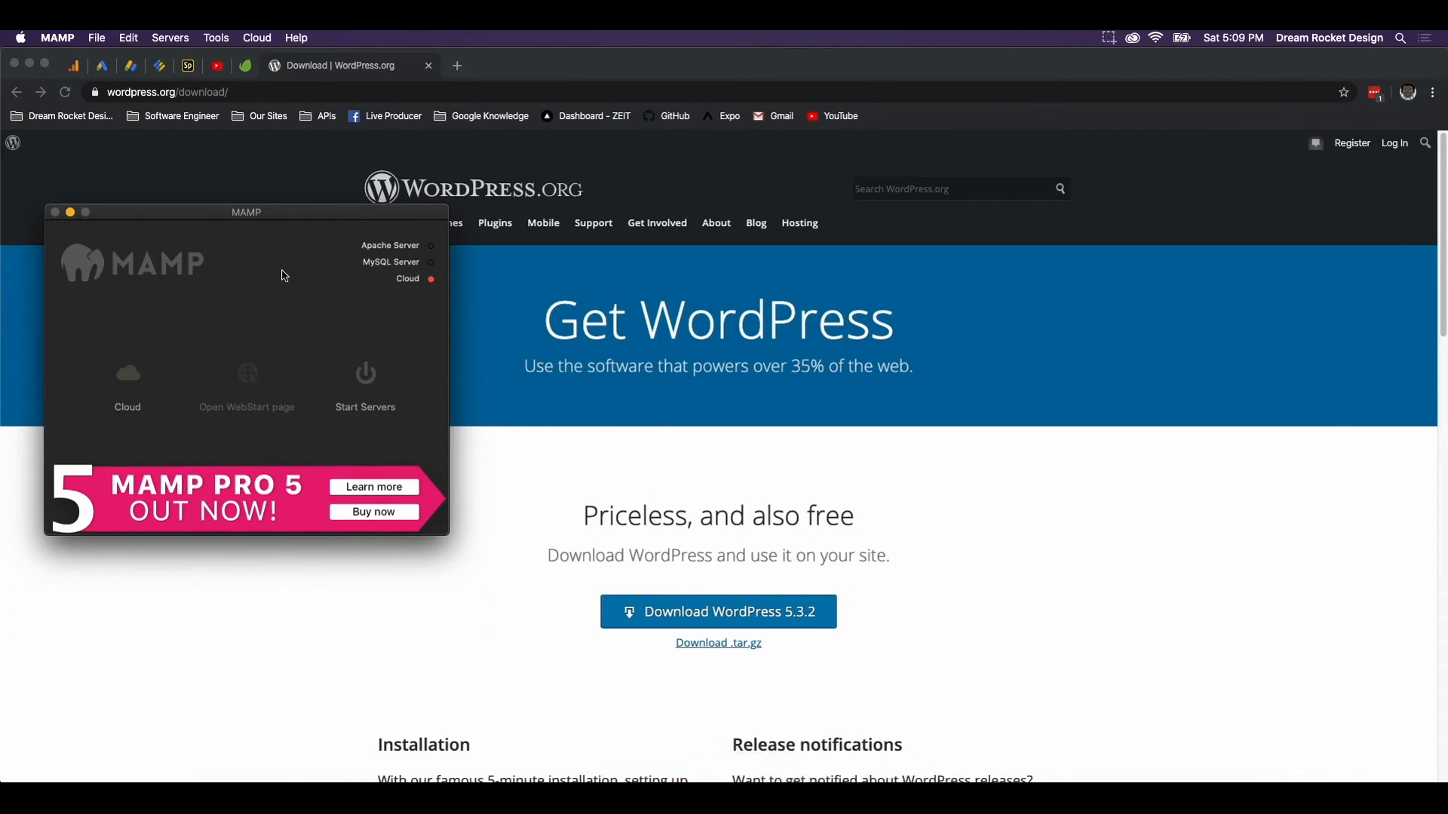
left_click(366, 374)
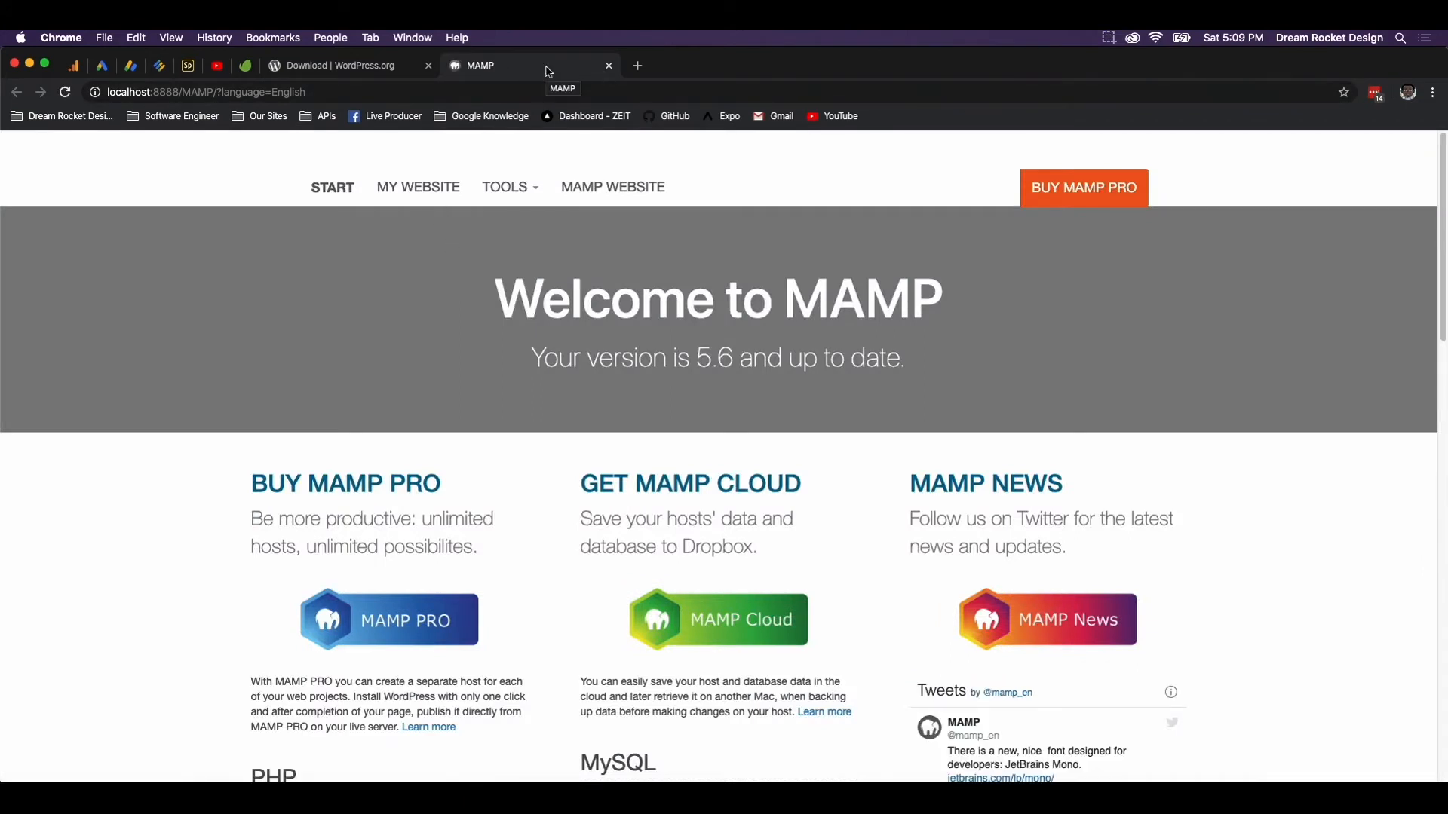
left_click_drag(116, 94, 179, 93)
left_click(324, 94)
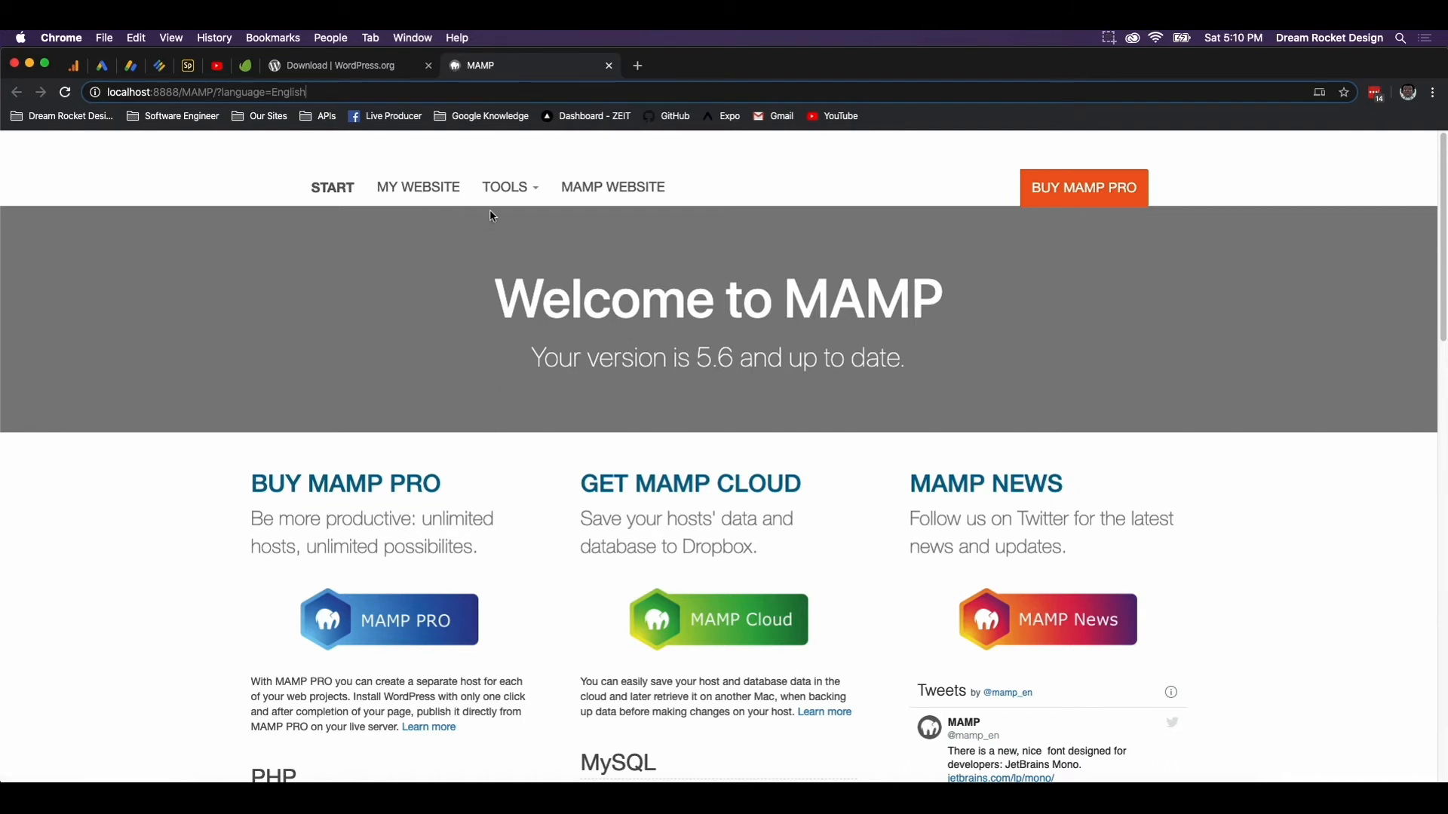
Create an empty 'mynewproject' database in phpMyAdmin, then return to the MAMP tab
left_click(504, 191)
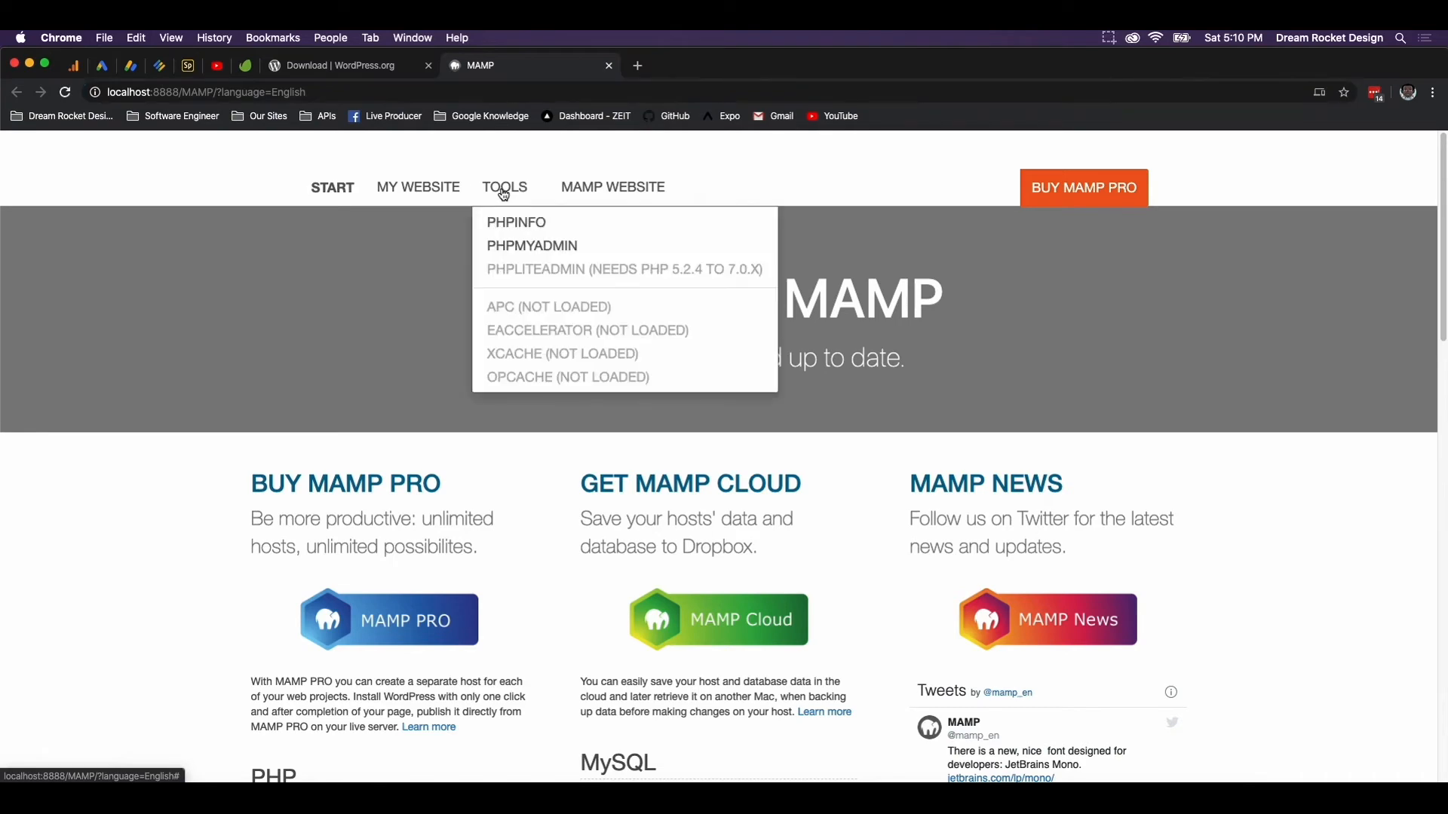
left_click(531, 247)
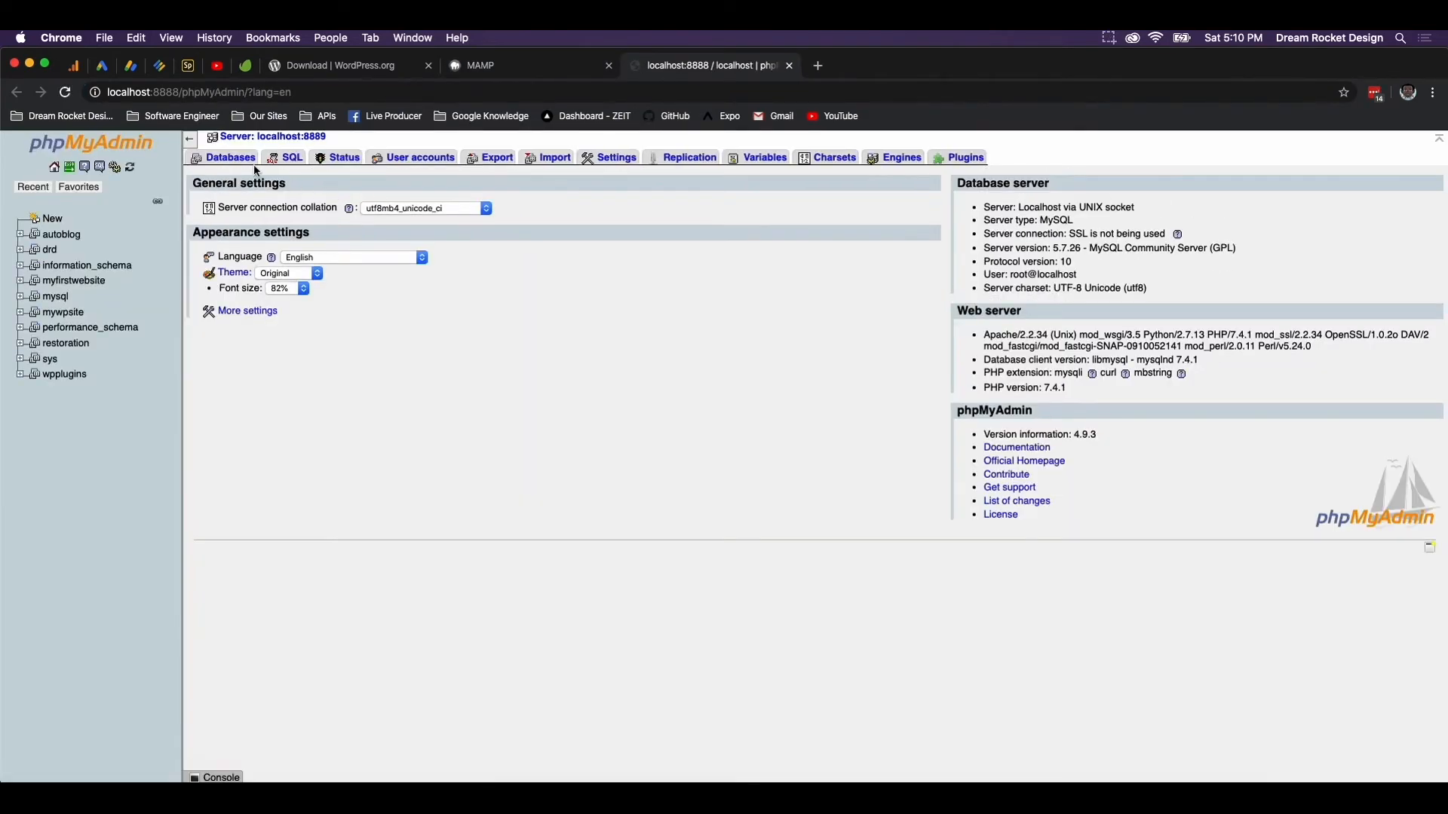
left_click(242, 161)
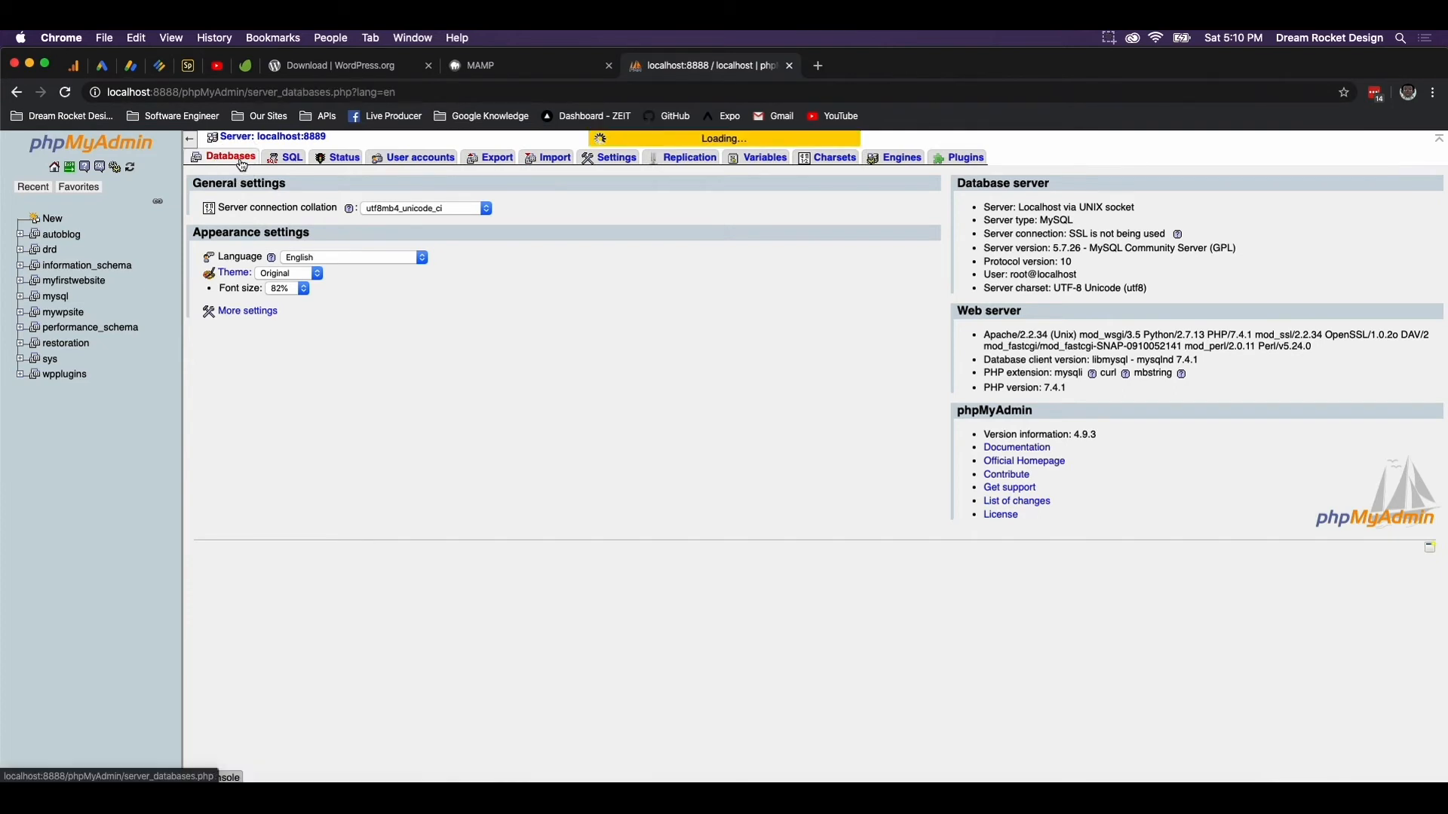
left_click(275, 228)
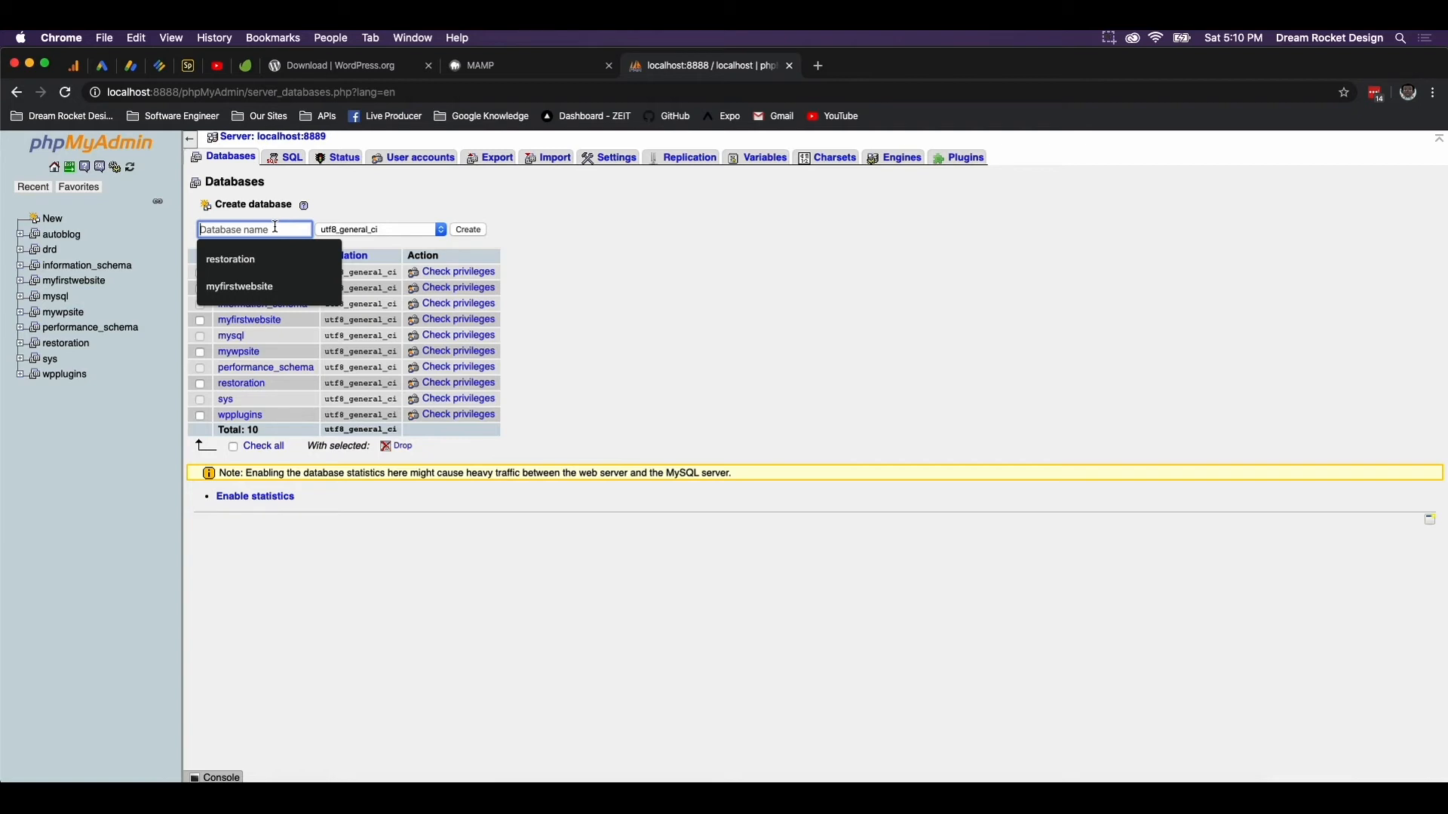
type("mynewproject")
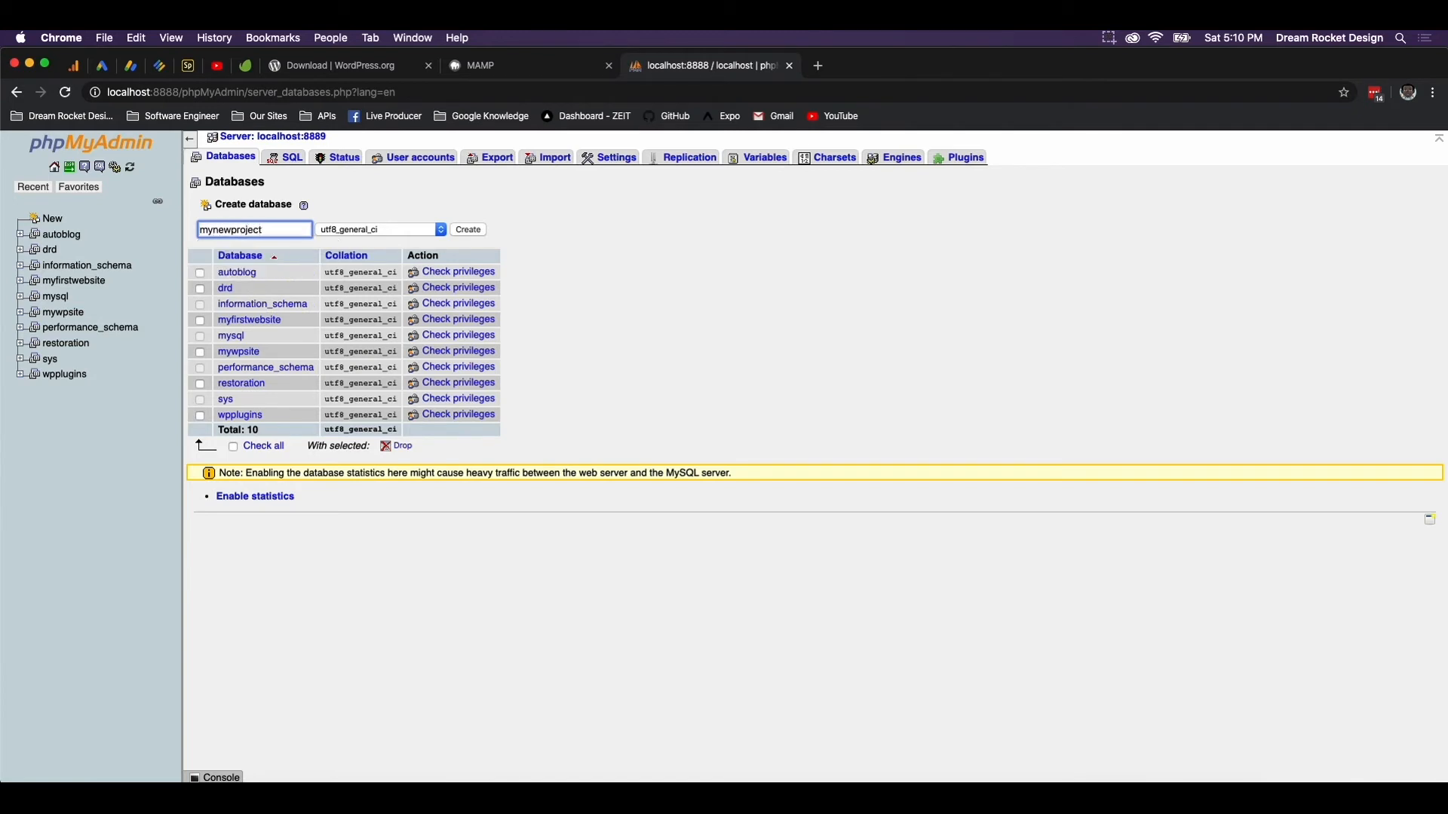
key("Return")
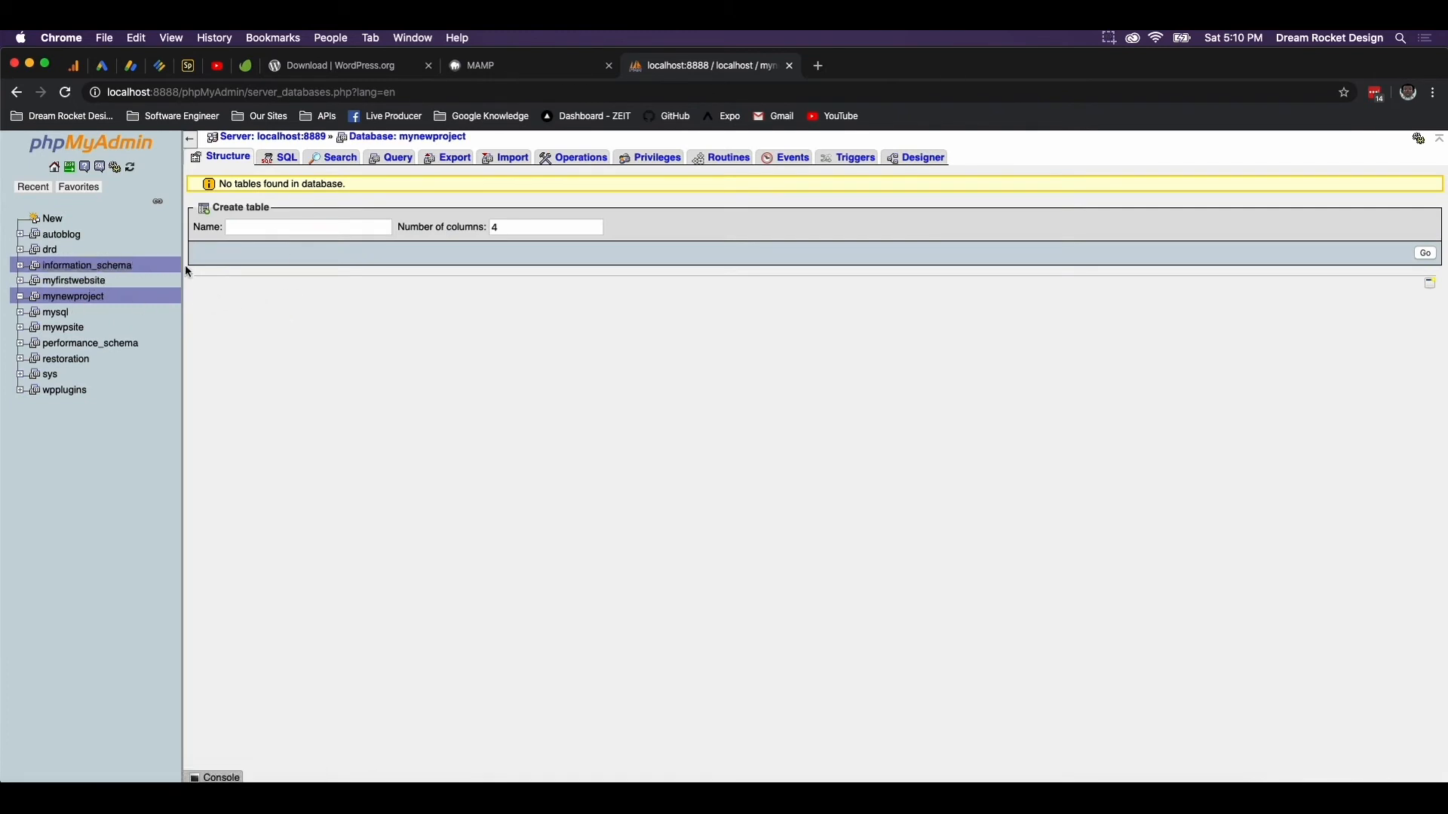
left_click(551, 68)
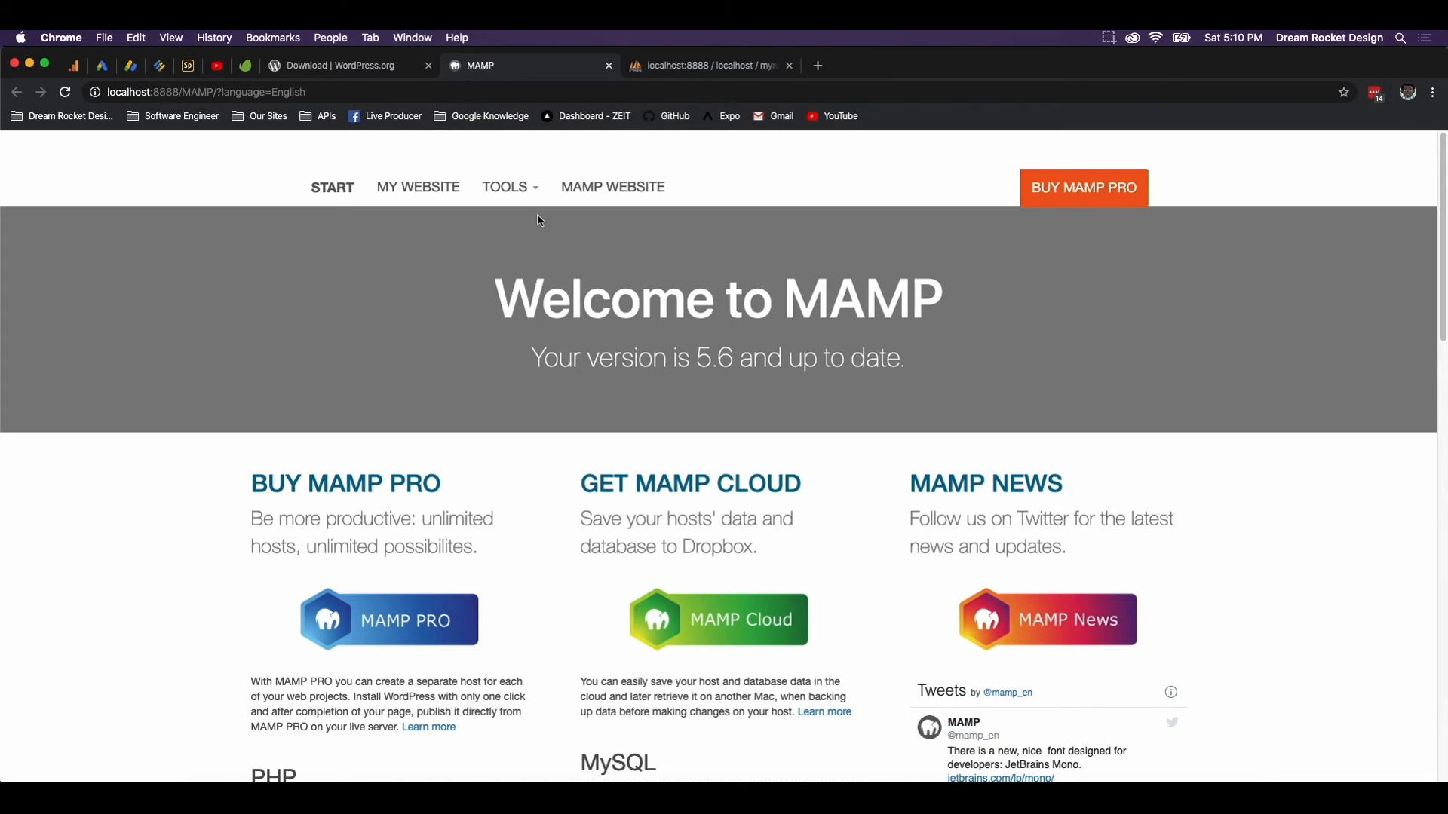
Show the localhost:8888 Index of / listing with the mynewproject.com/ folder, closing the phpMyAdmin tab
left_click(444, 194)
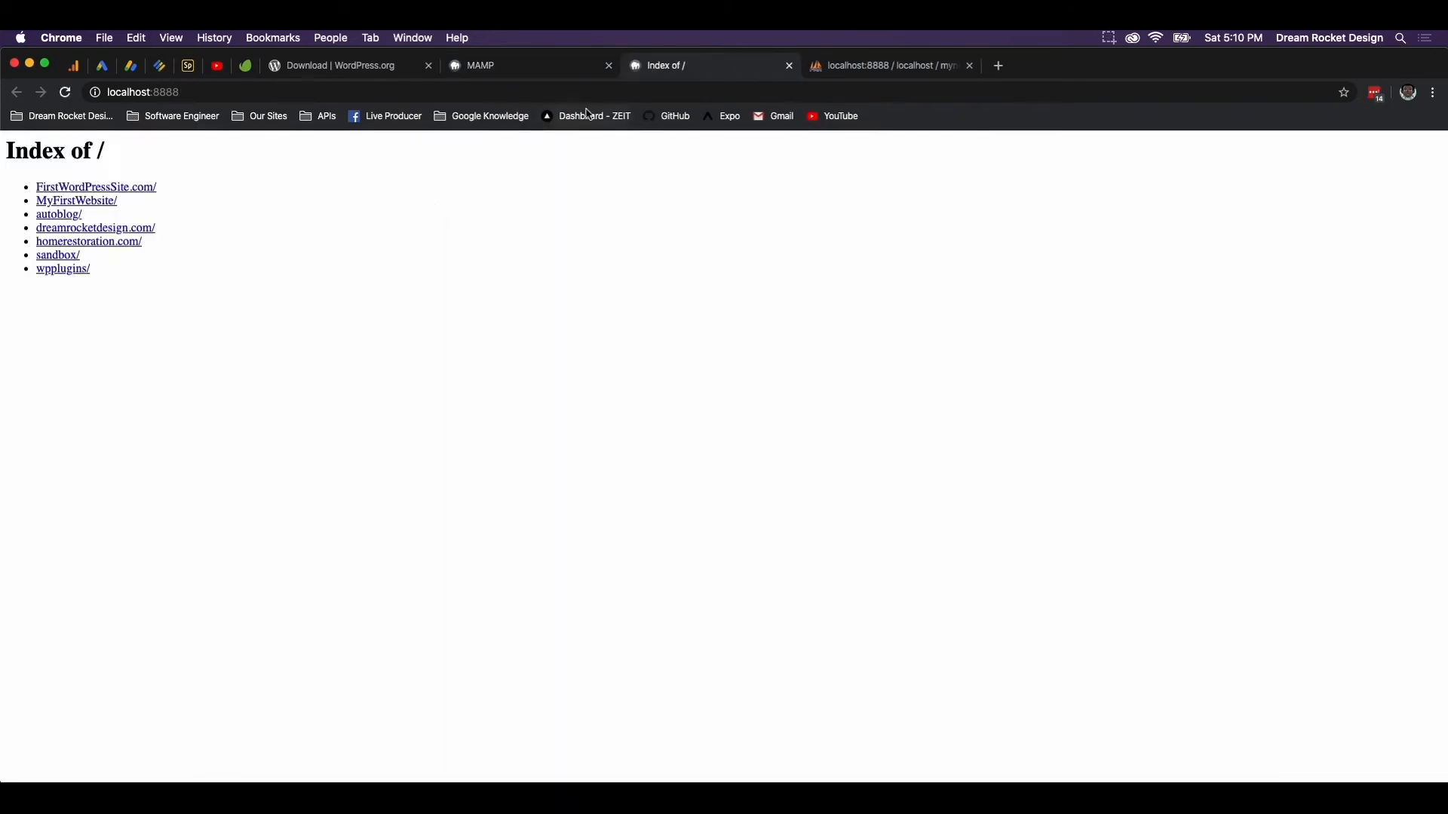
left_click(525, 76)
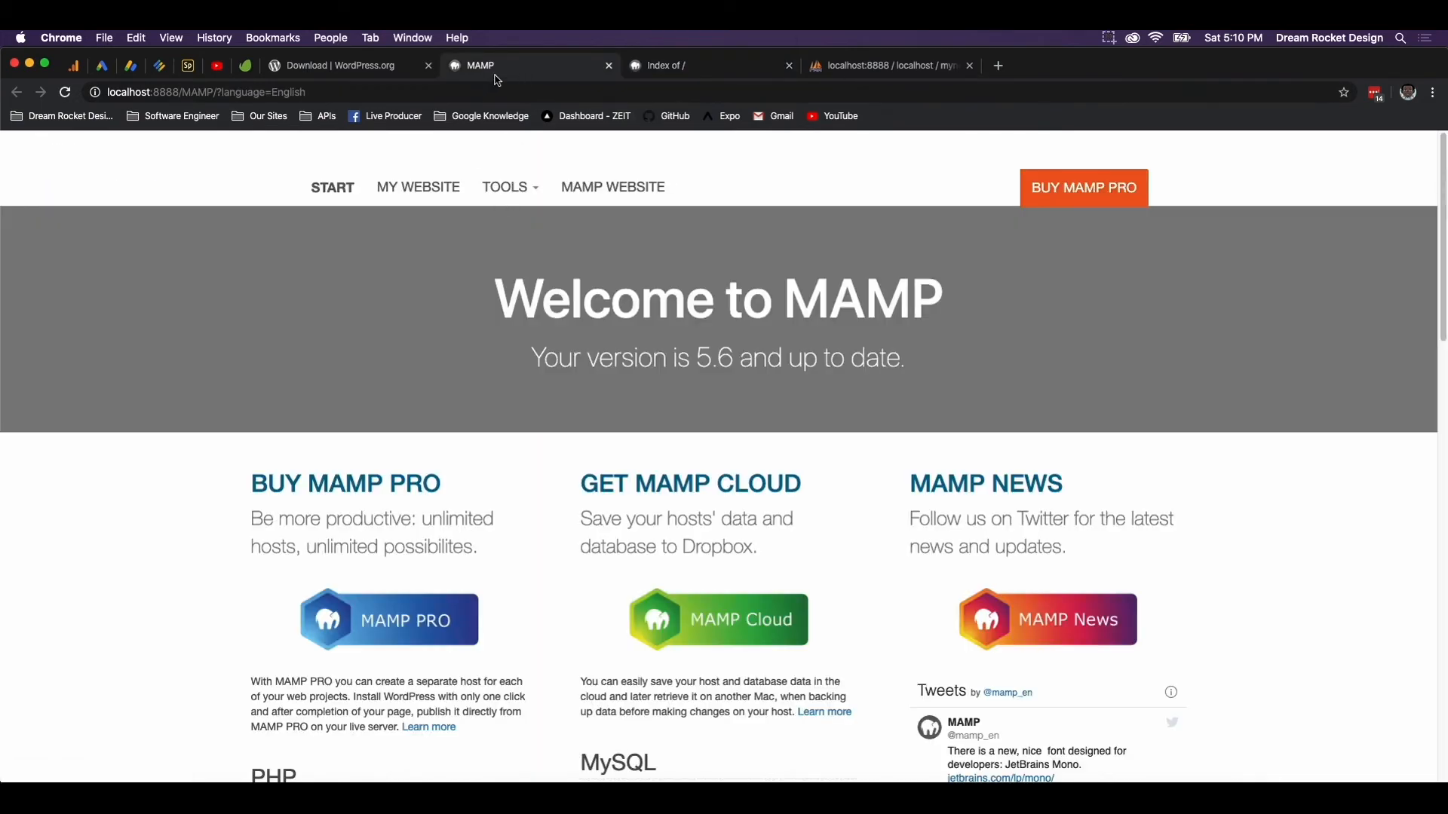
left_click(790, 66)
left_click(427, 188)
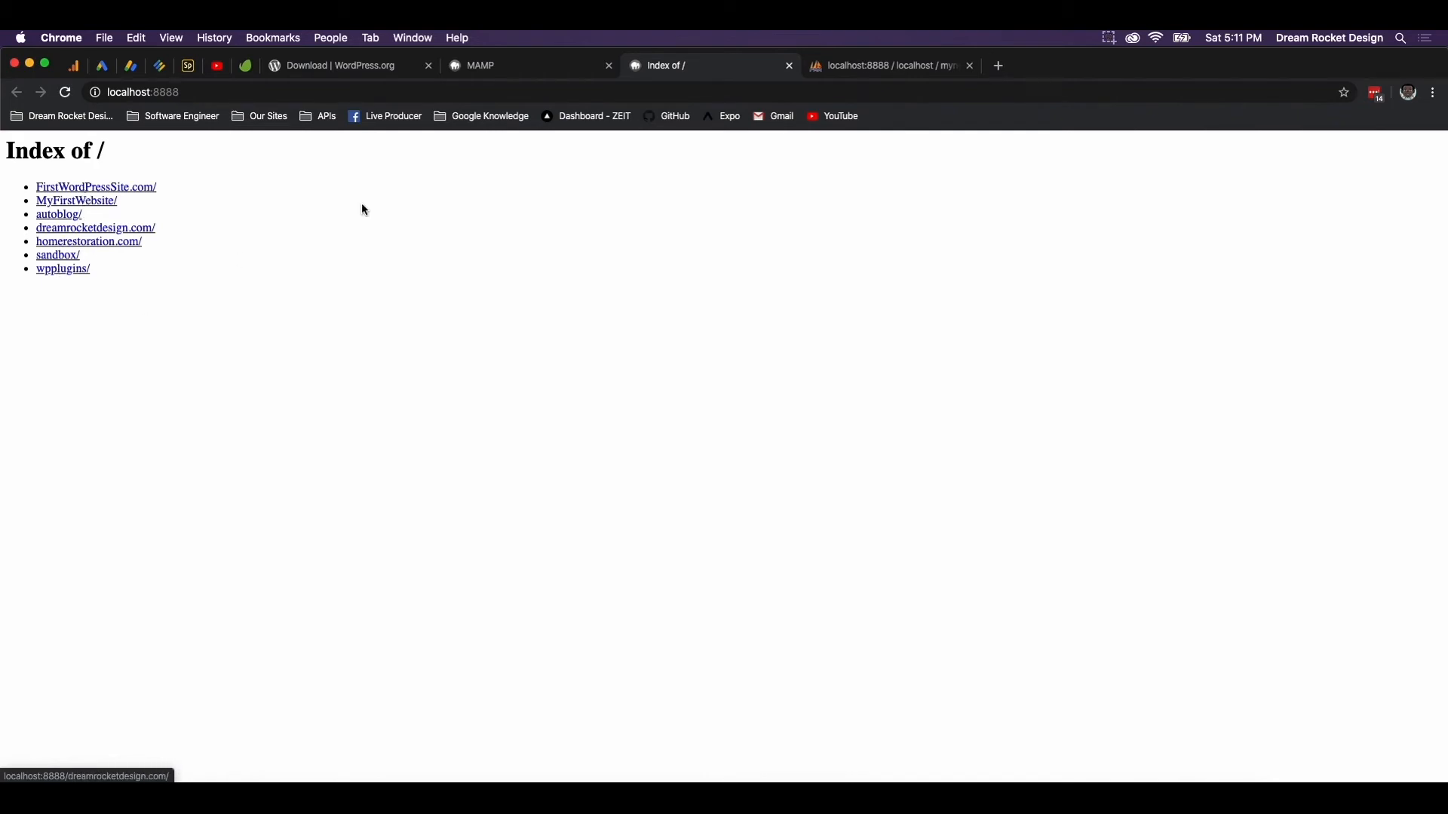
left_click(790, 67)
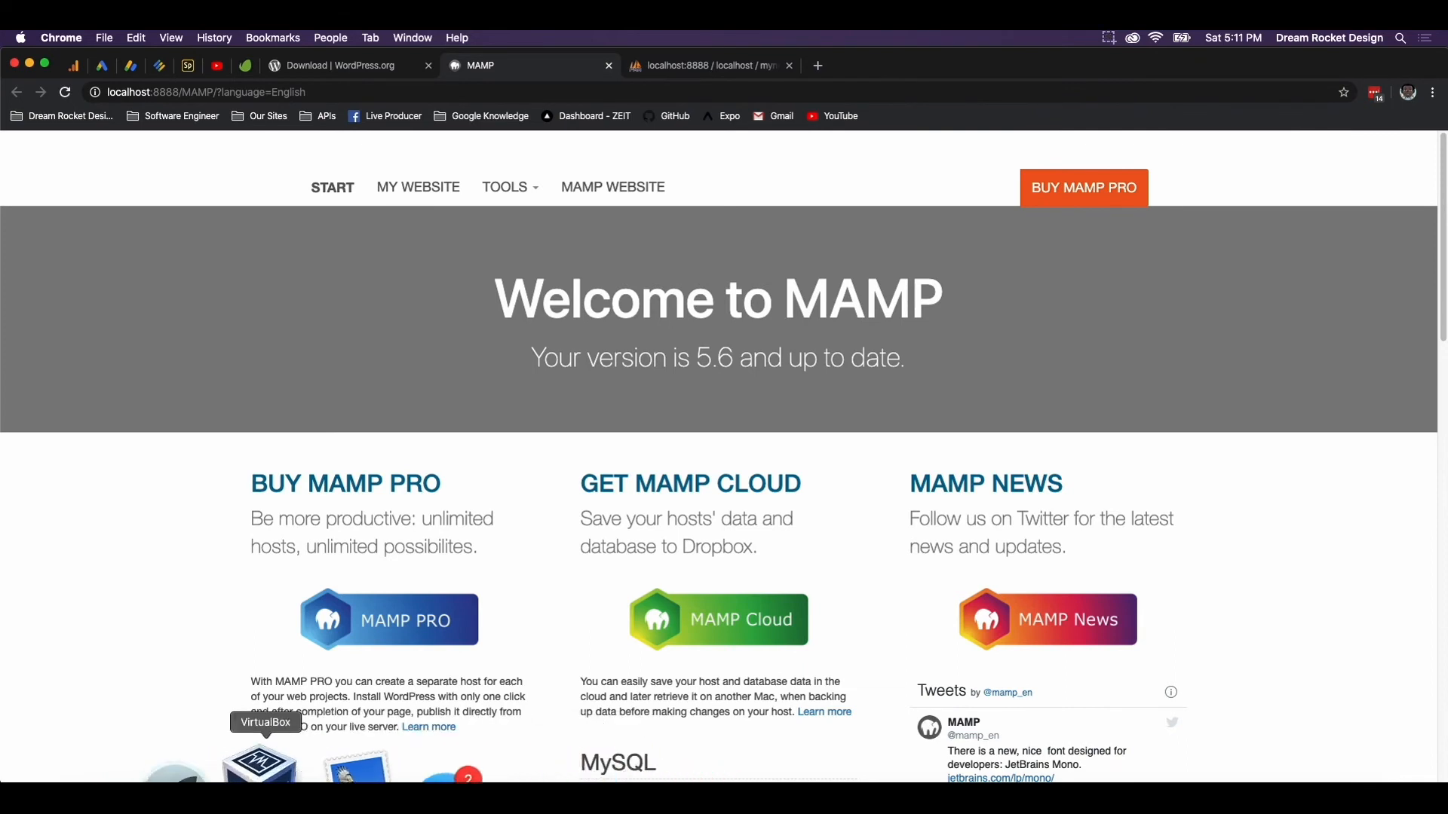
left_click(1108, 39)
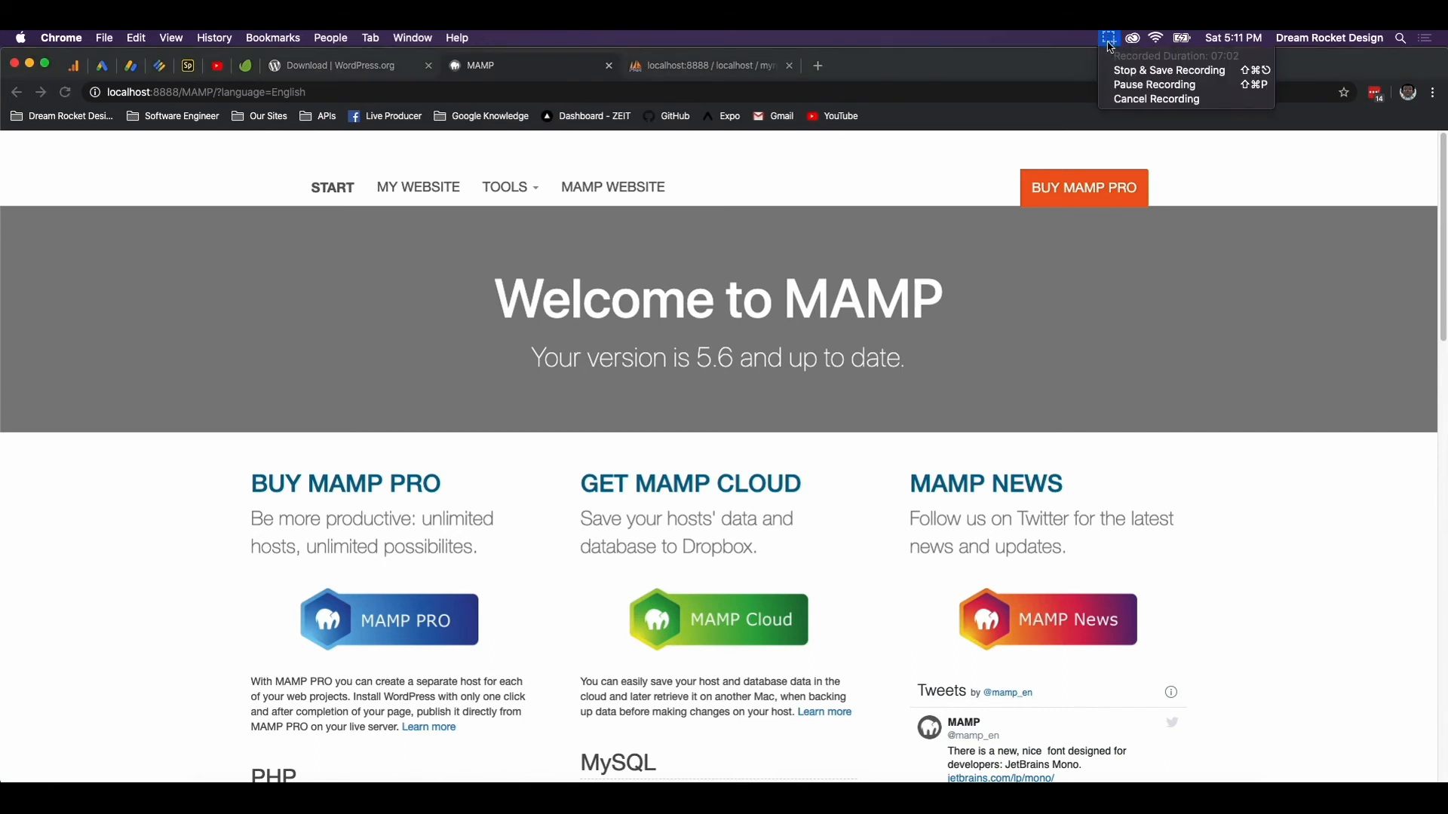
left_click(1139, 83)
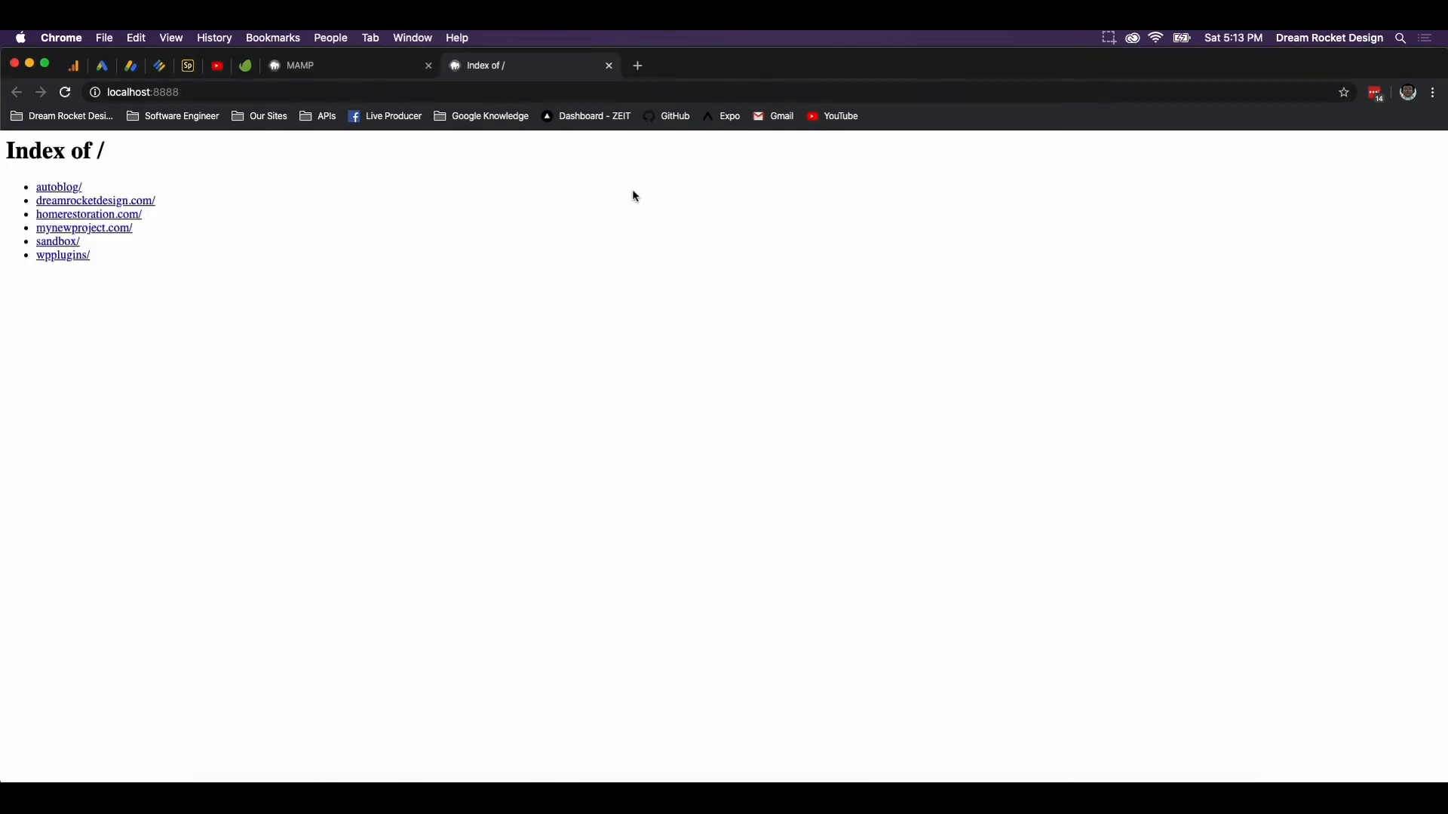
Open mynewproject.com/, keep English (United States) and proceed to the database connection form
left_click(90, 230)
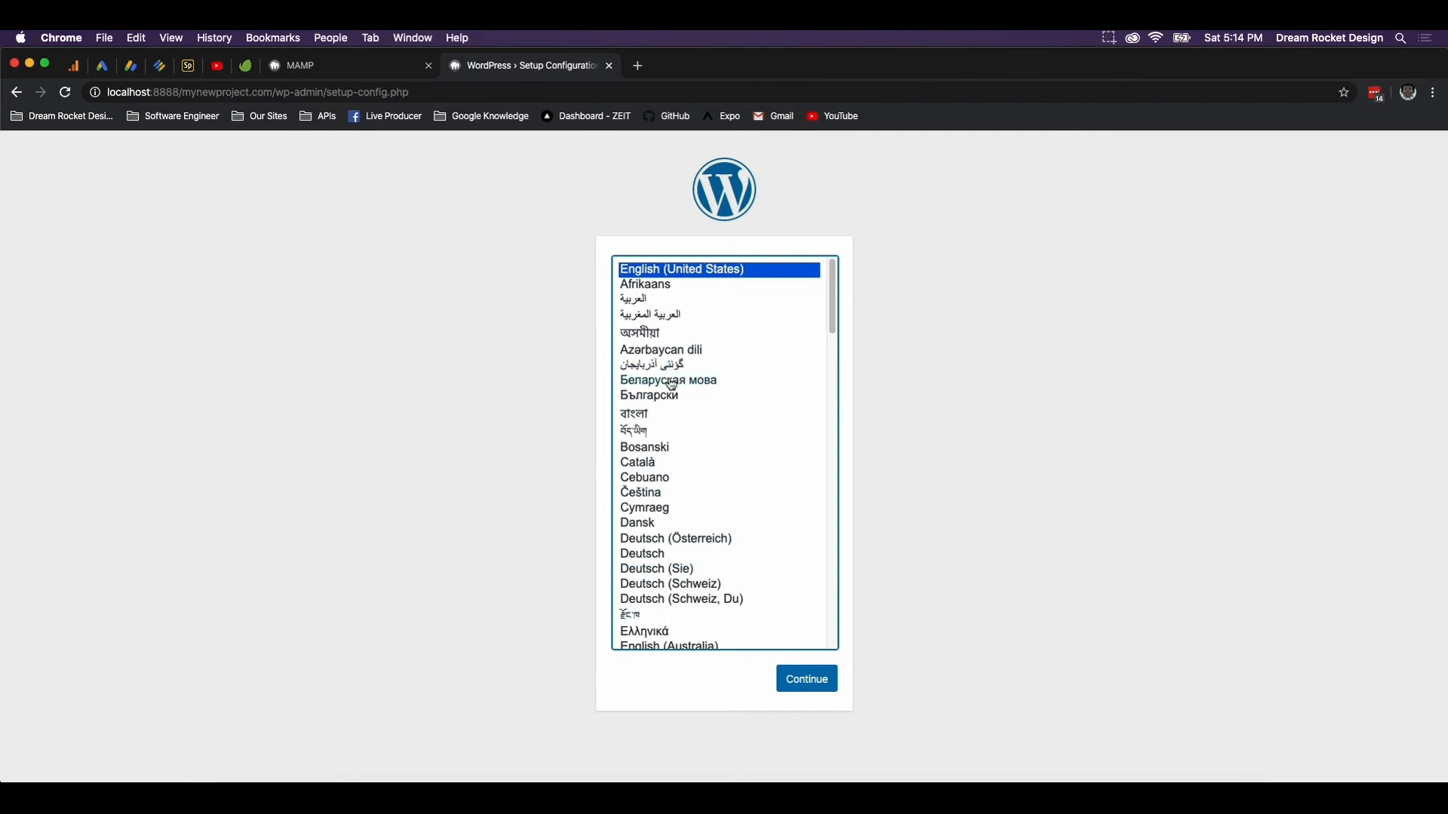
left_click(819, 694)
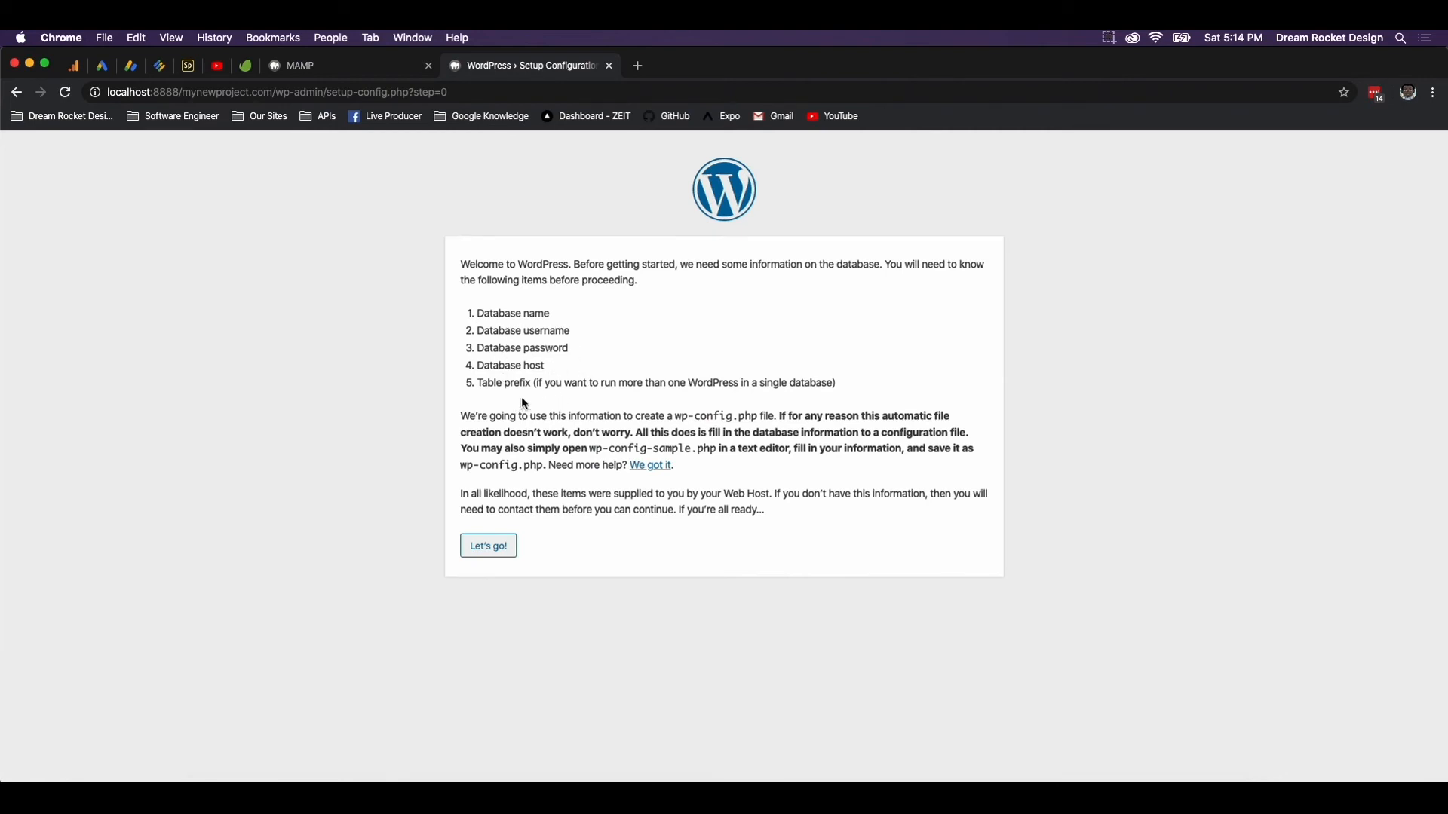
left_click(495, 559)
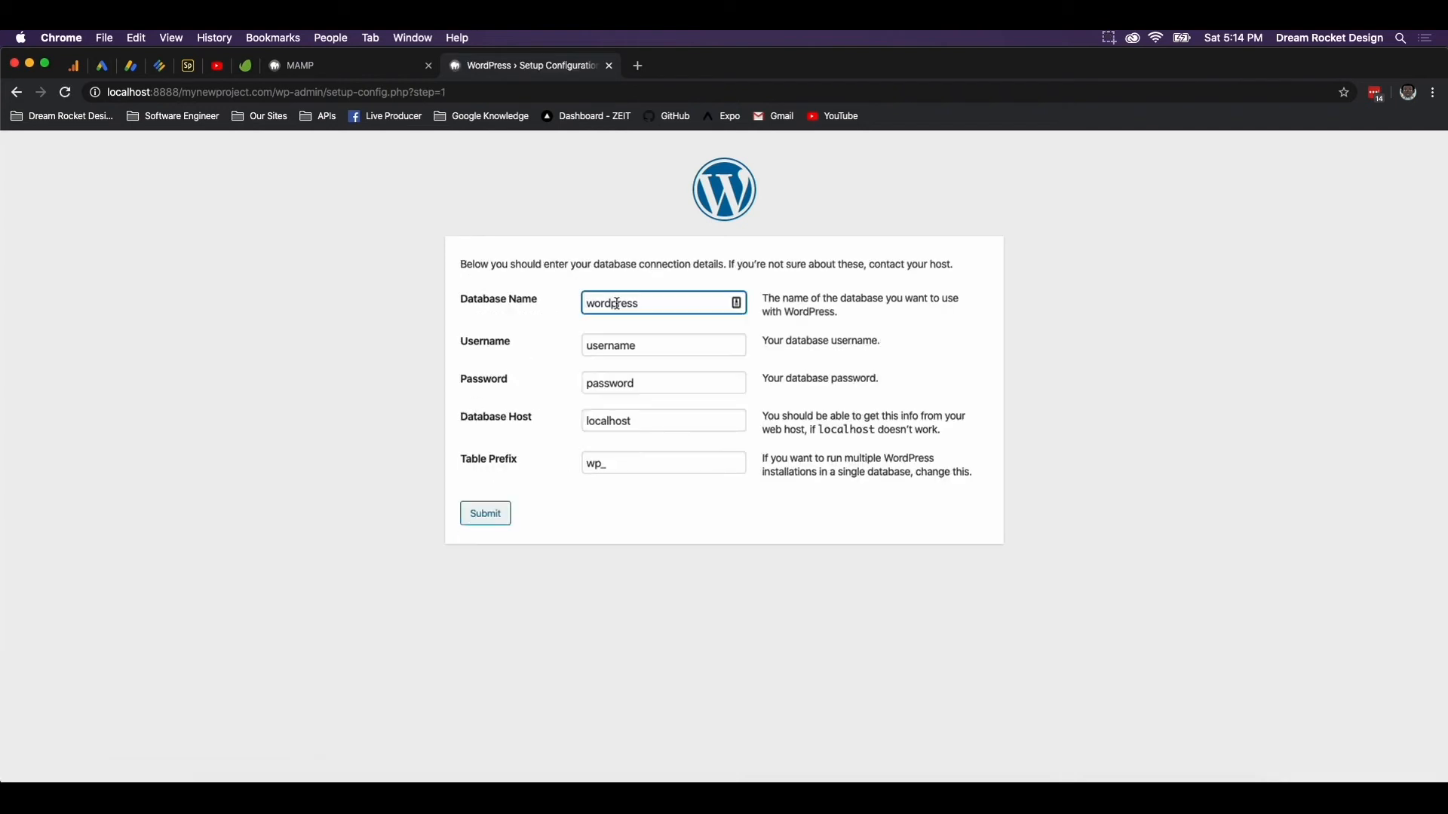
Connect to database mynewproject with username root and the local password, then run the installation
double_click(617, 303)
type("mynewporj")
type("oject")
key("Tab")
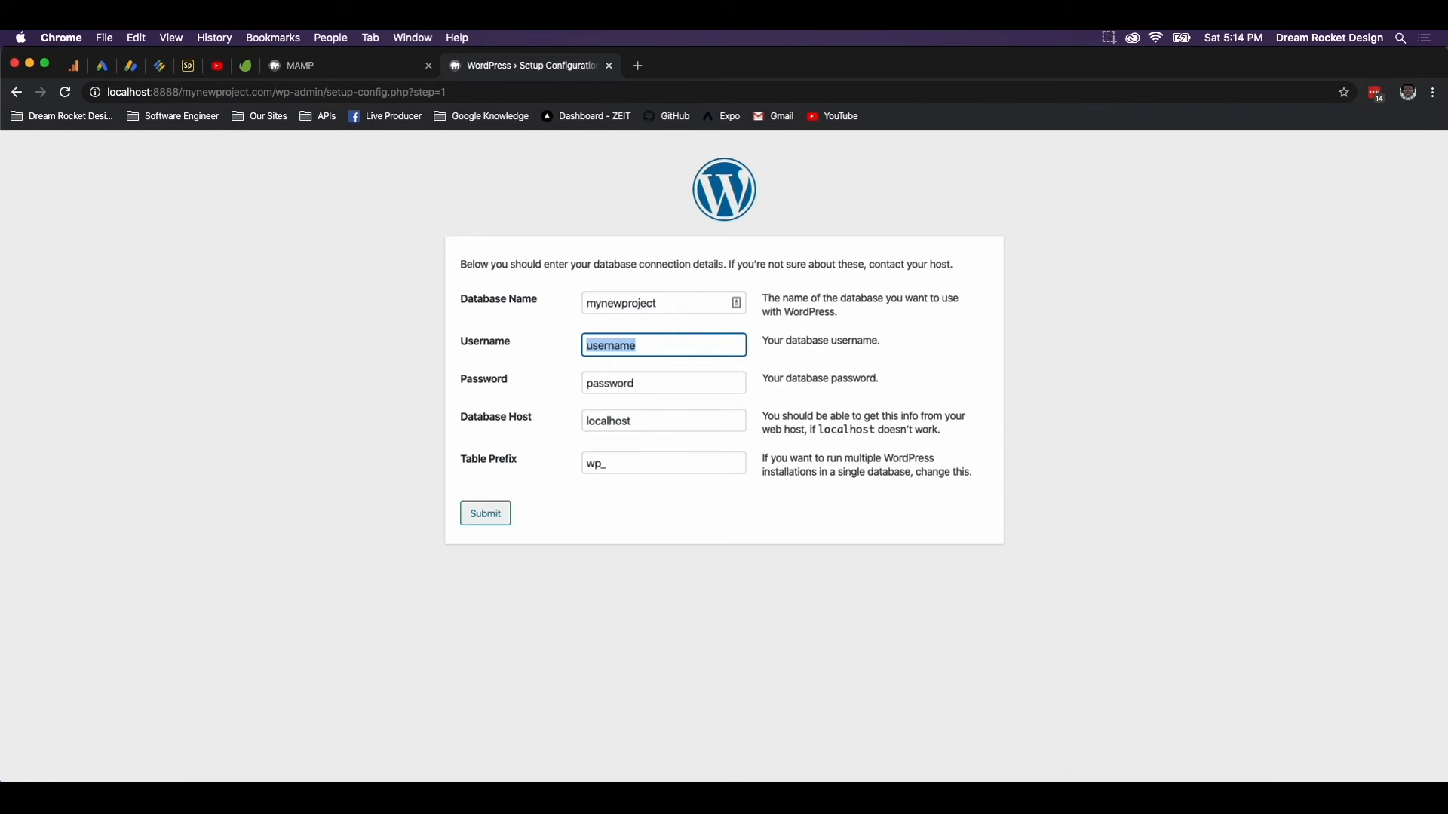
type("root")
key("Tab")
type("root")
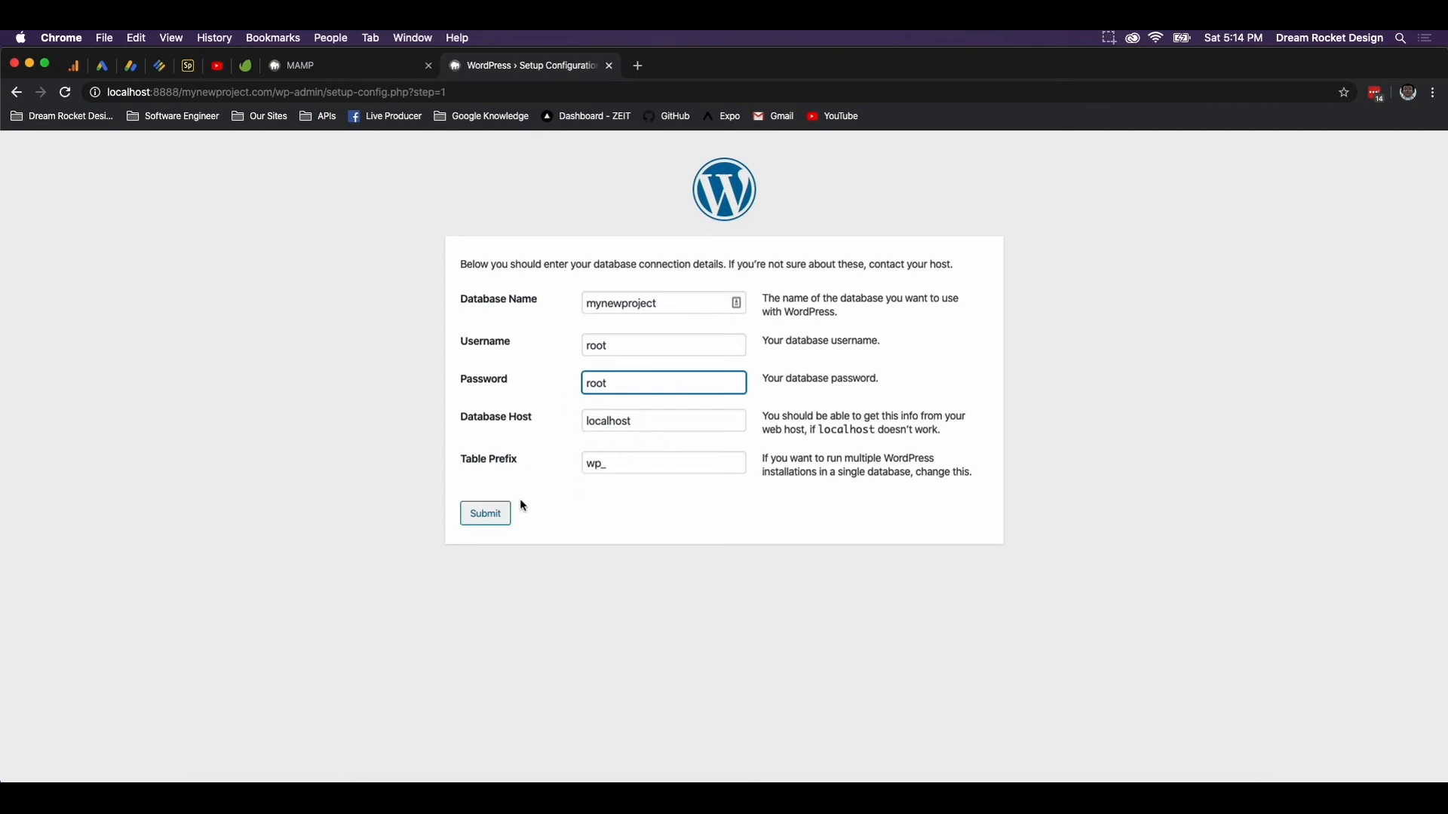
left_click(487, 518)
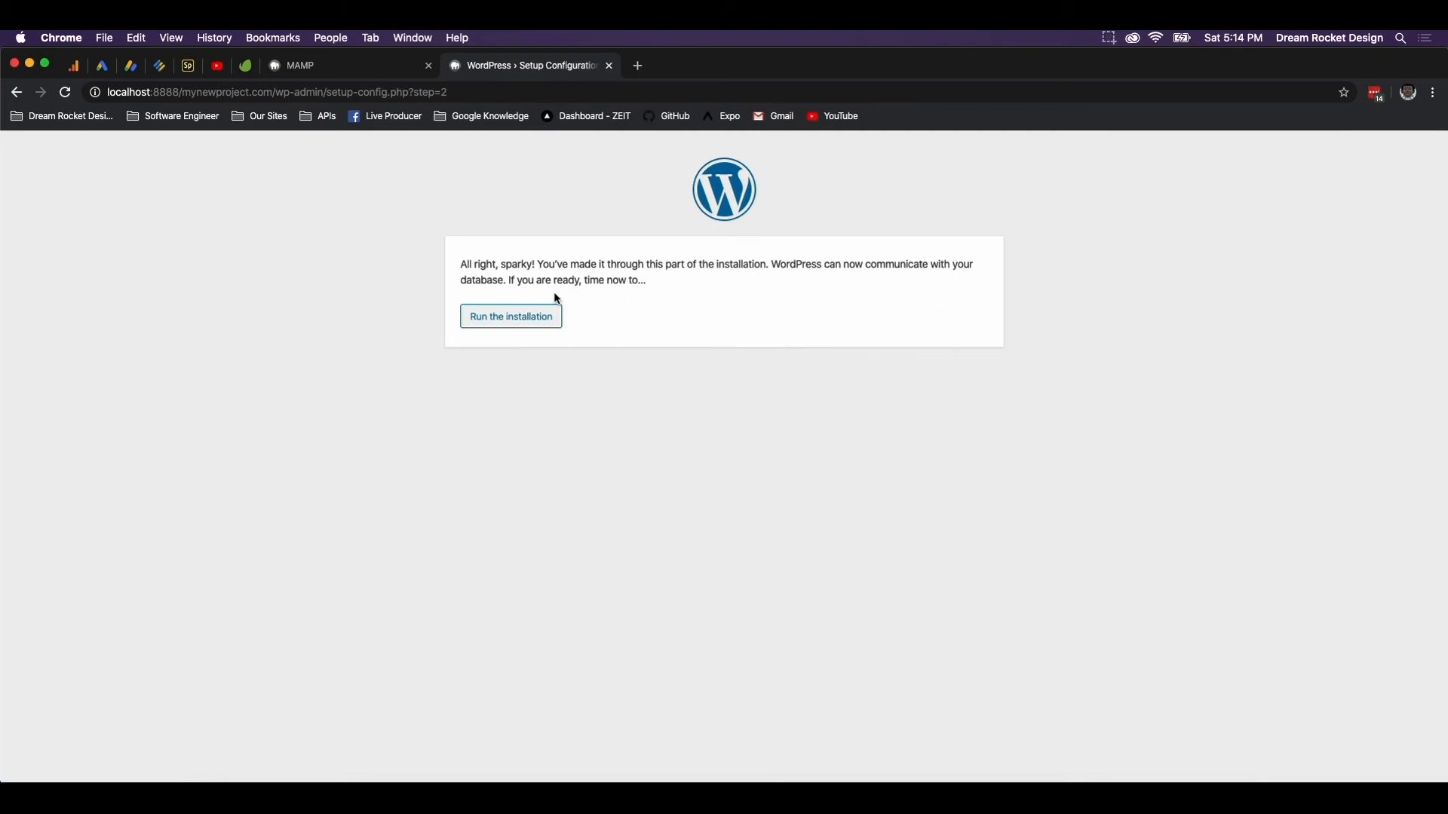
left_click(536, 315)
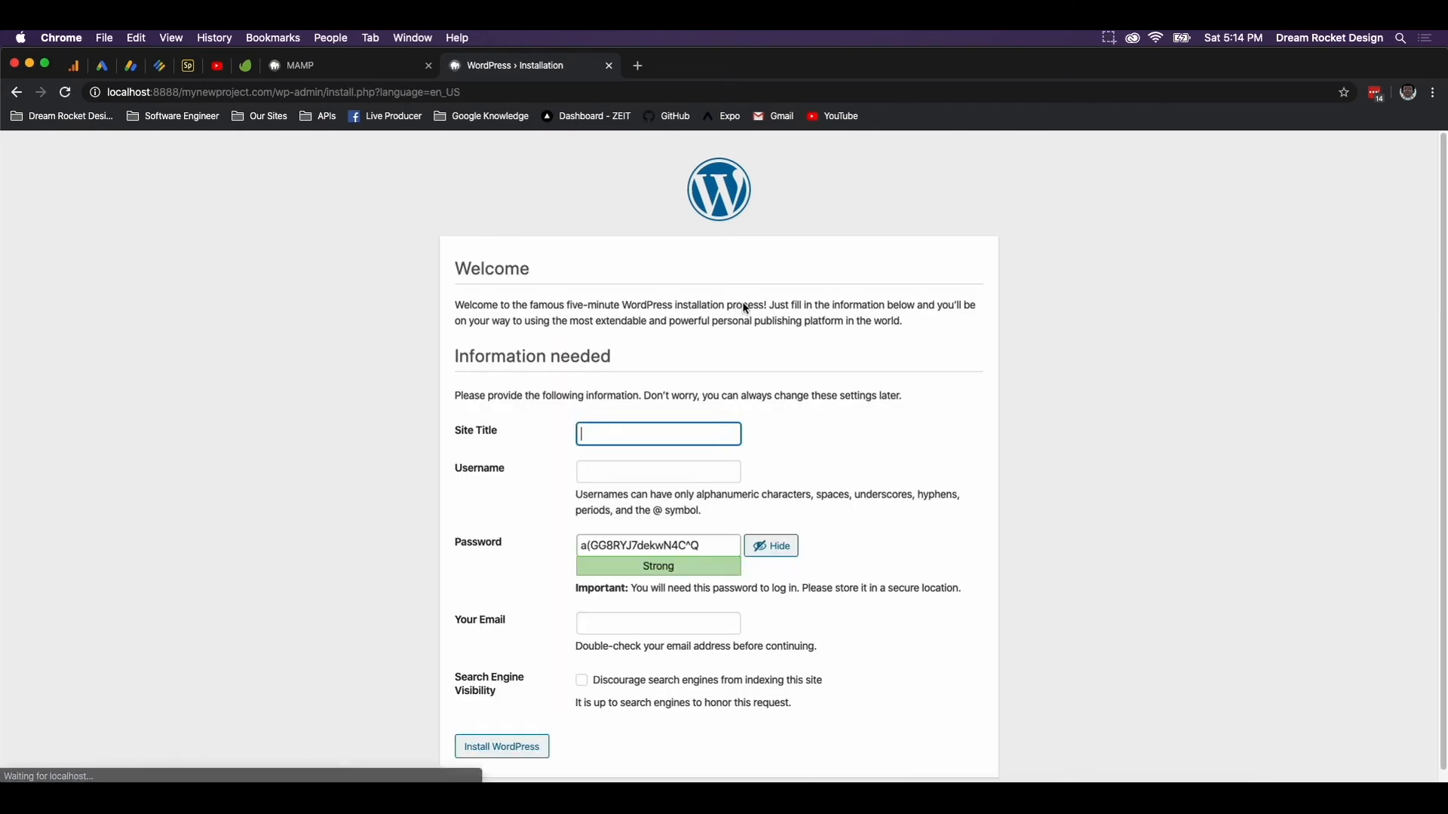
Enter 'My New Project' as the Site Title
left_click(603, 436)
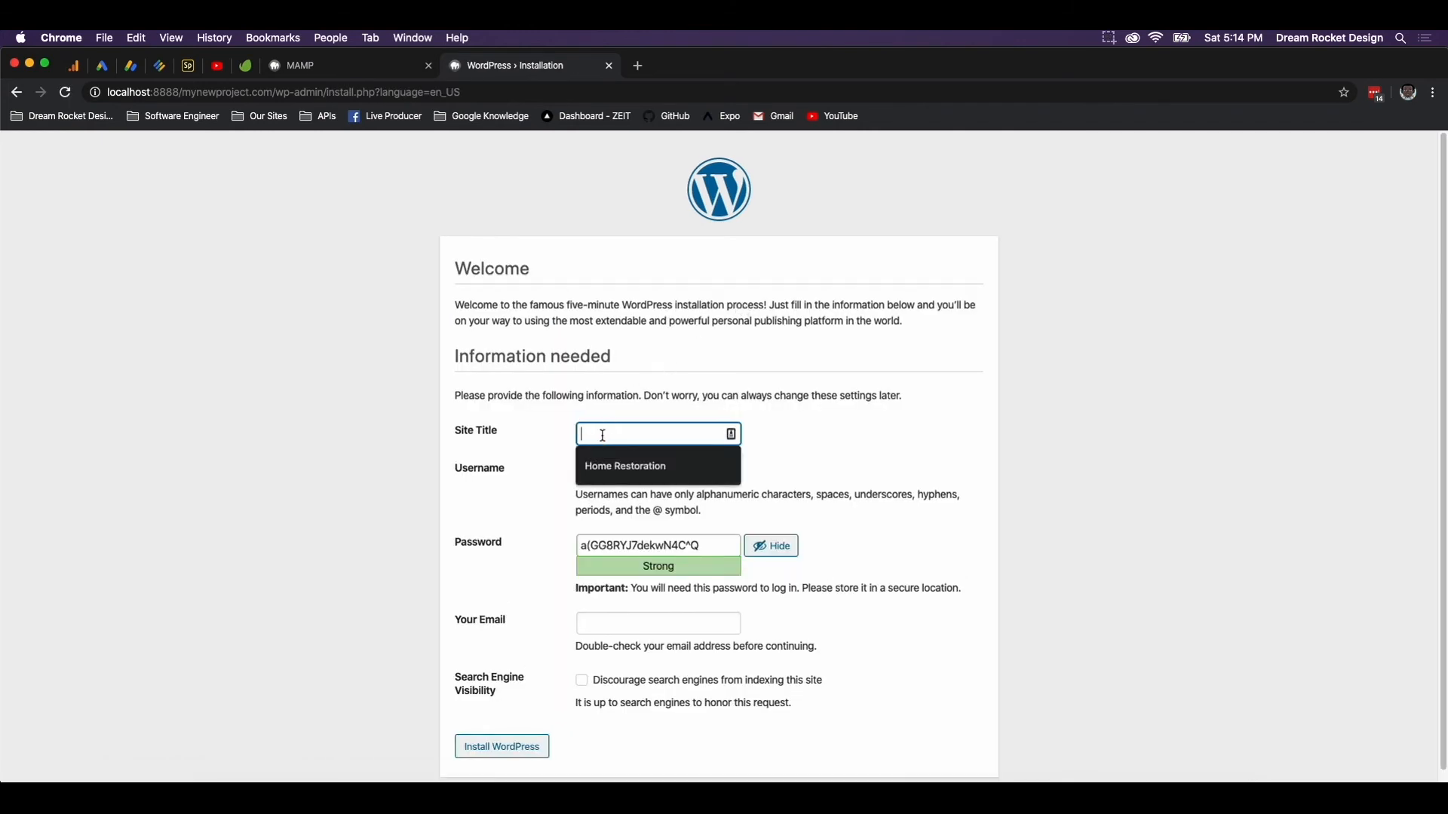
type("<u")
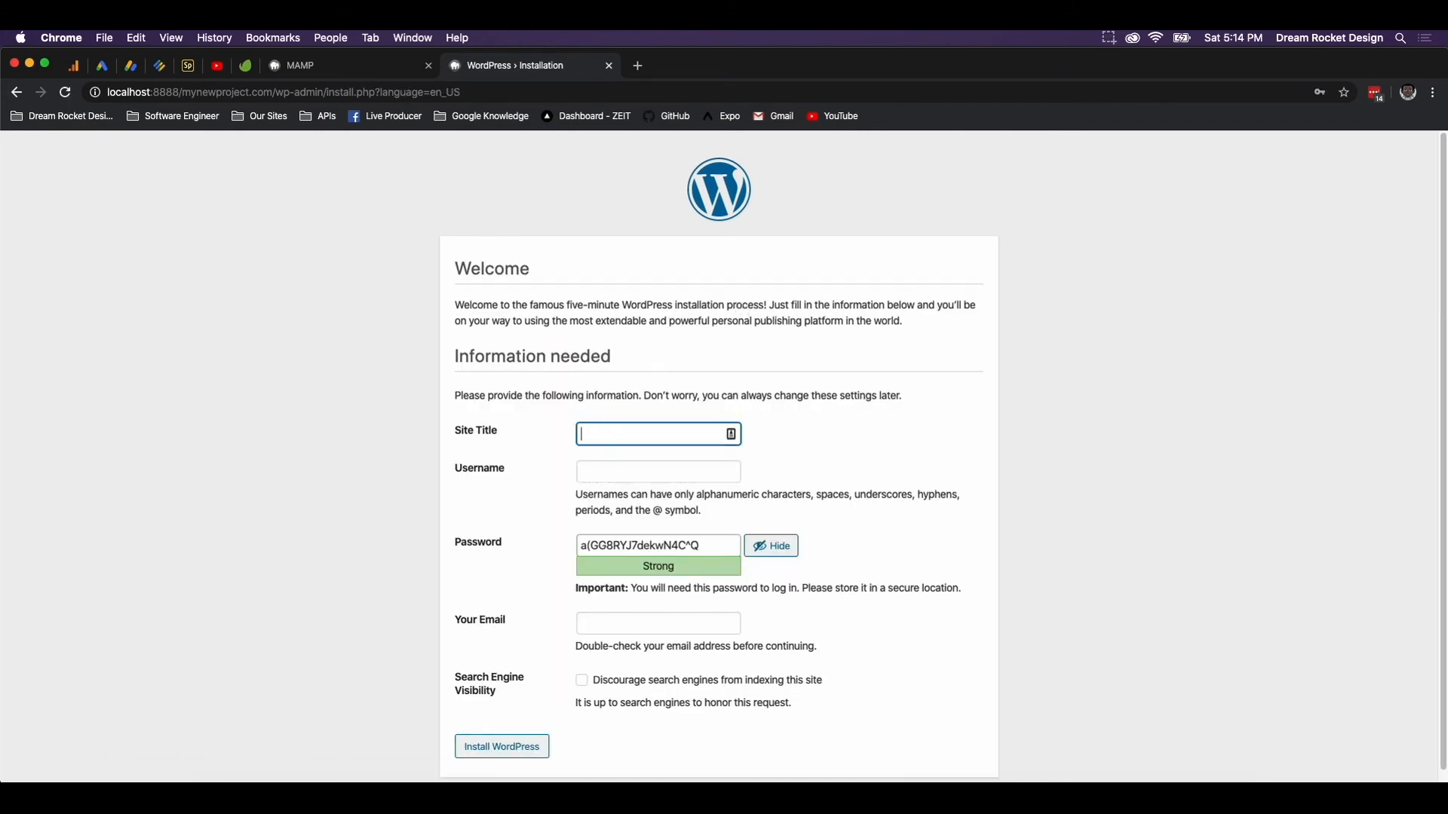
type("My New Projec")
Set the admin username to wp with a password, confirming use of the weak password
left_click(624, 471)
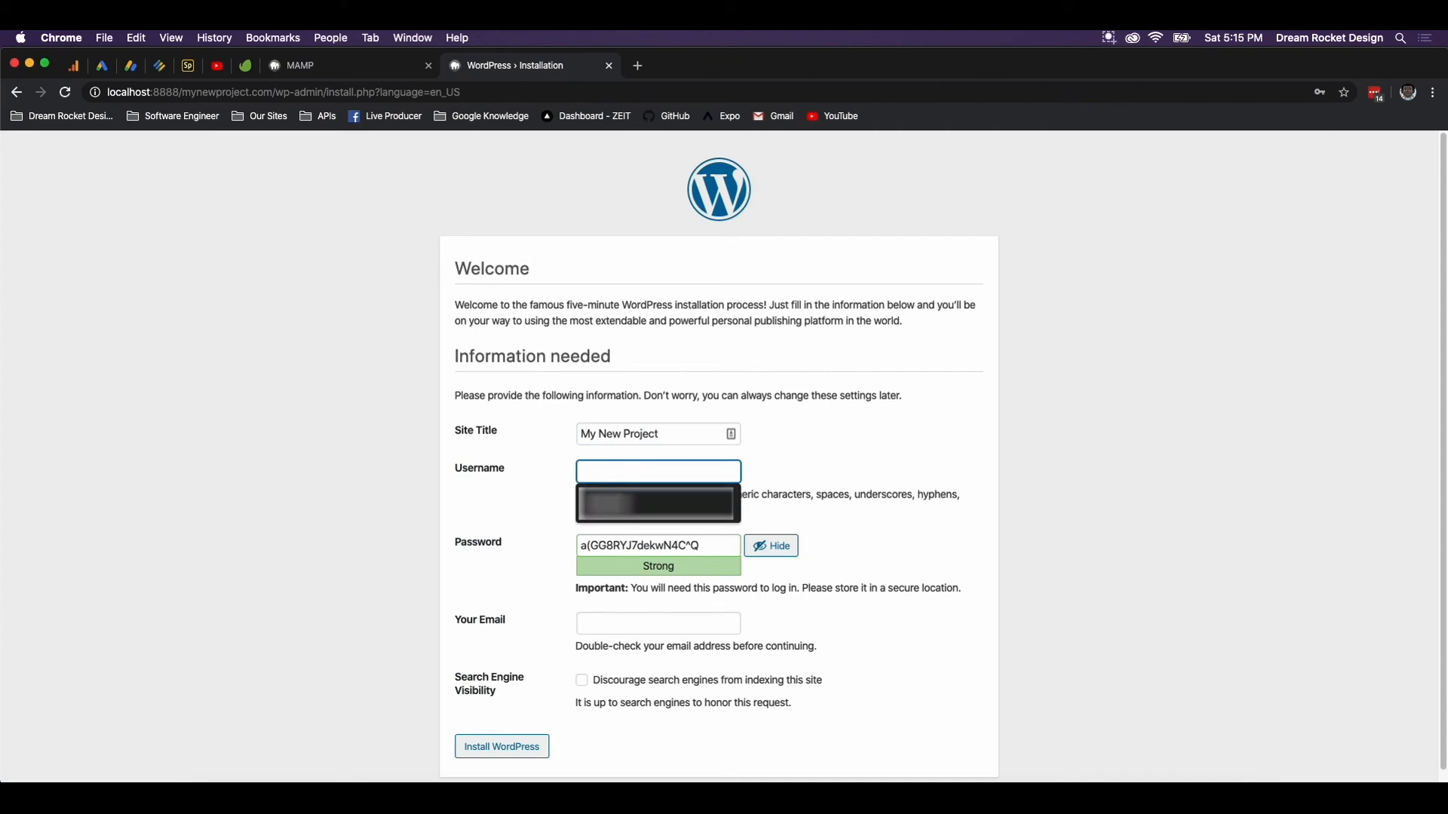
type("wp")
key("Tab")
type("pa")
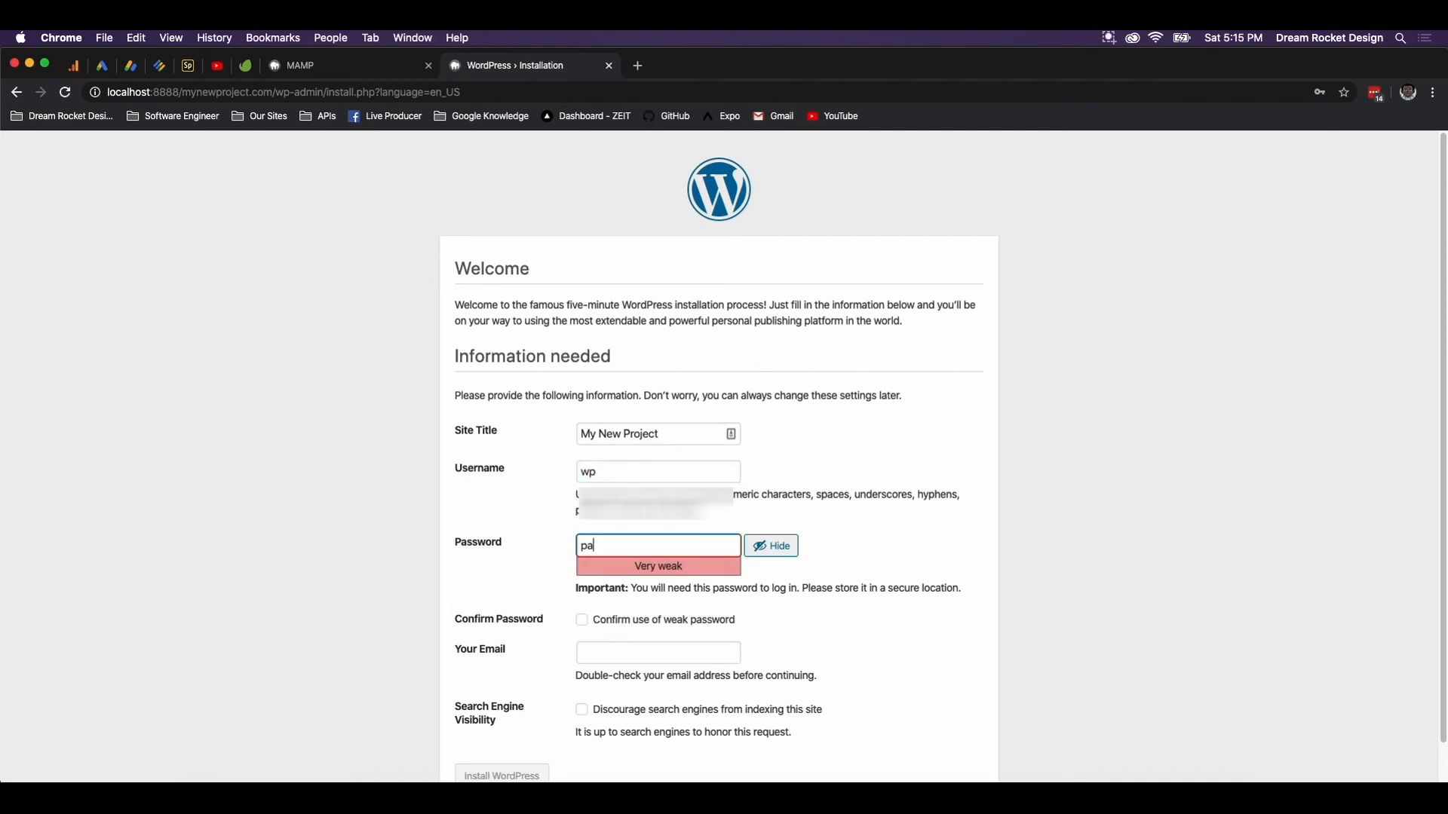
type("ssowrd")
key("BackSpace")
key("BackSpace")
type("word")
left_click(588, 626)
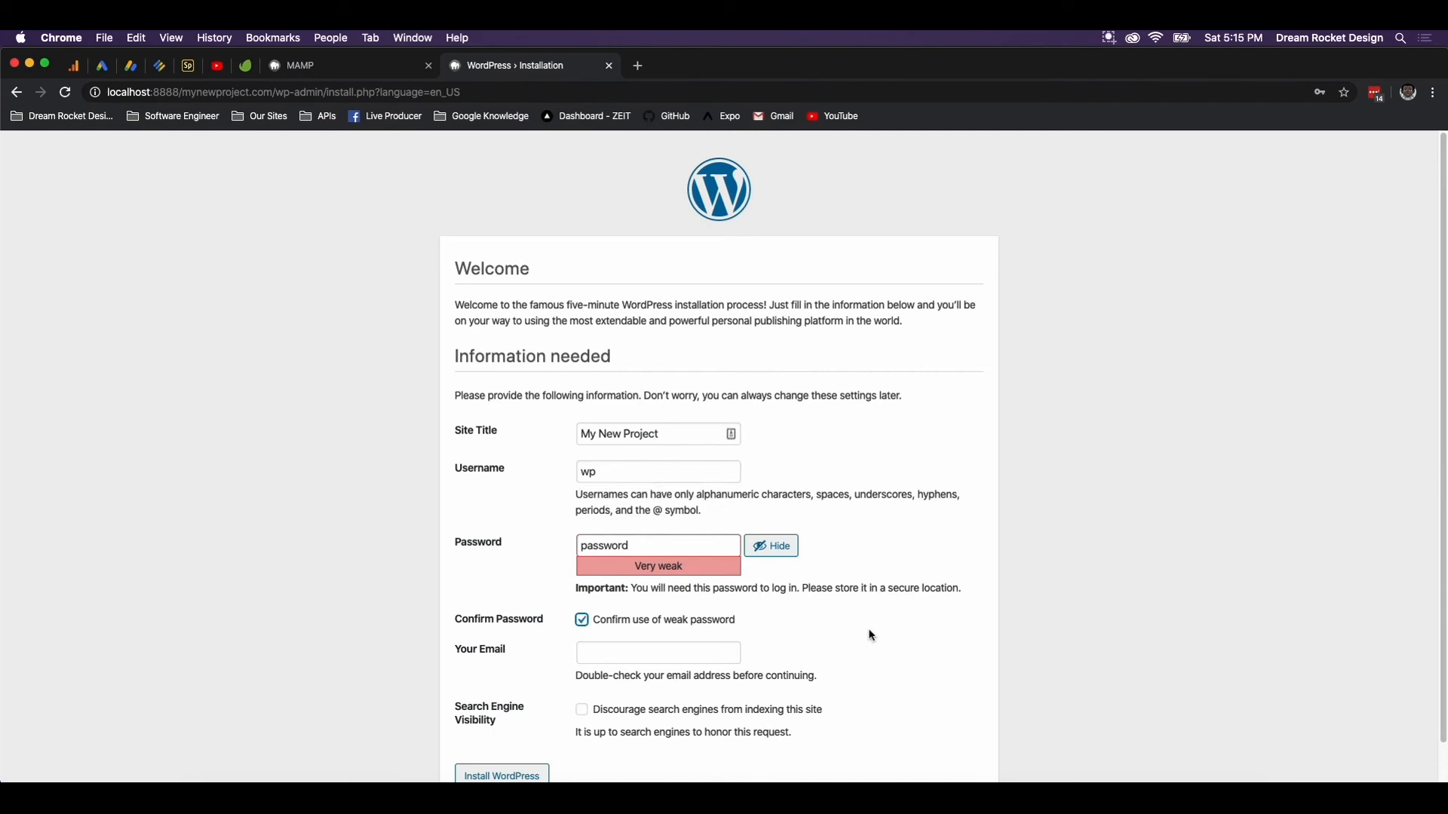
Enter the admin's Gmail e-mail address, discourage search engines, and install WordPress
scroll(778, 609, "down", 1)
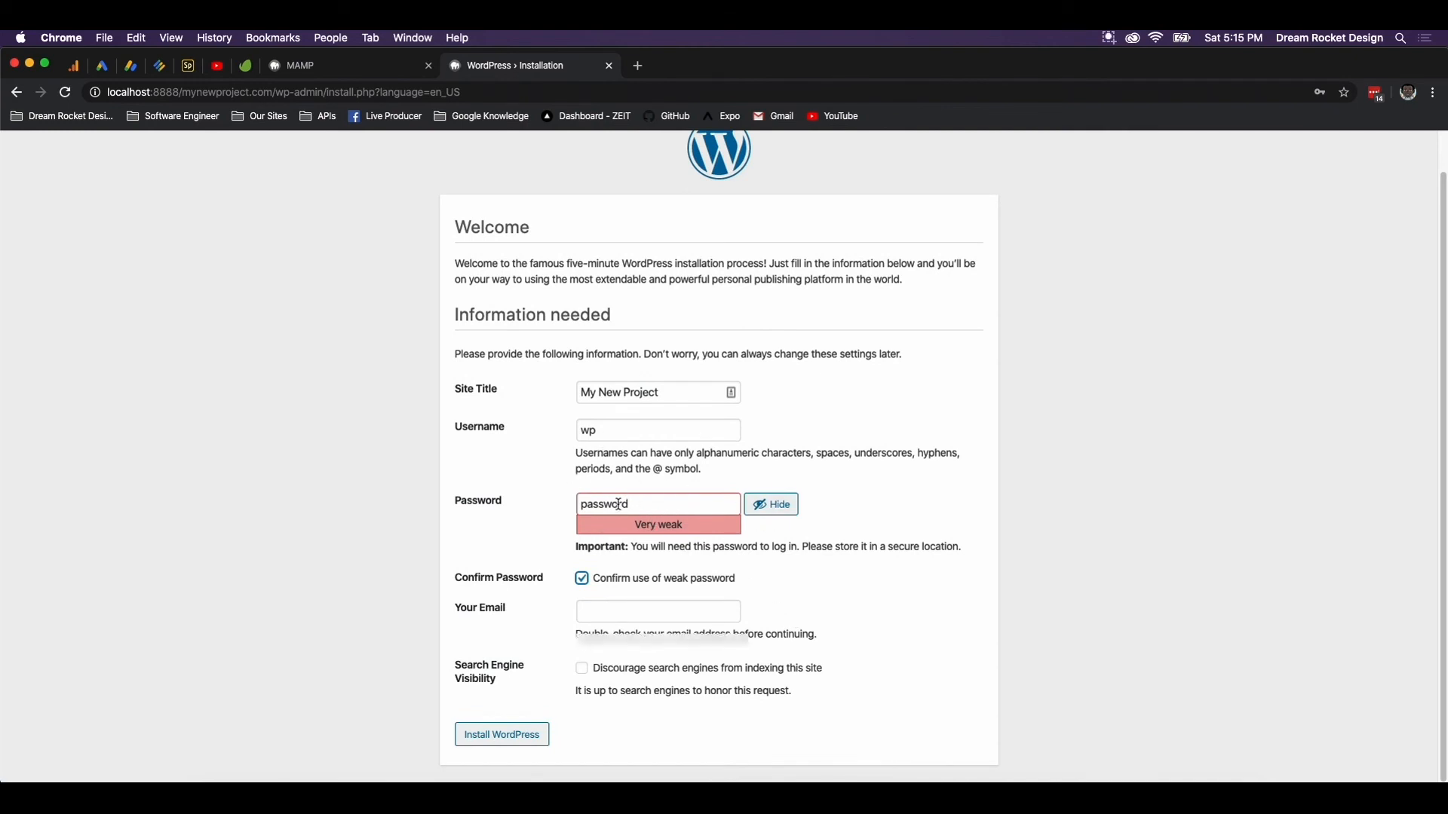
left_click(612, 611)
type("gha")
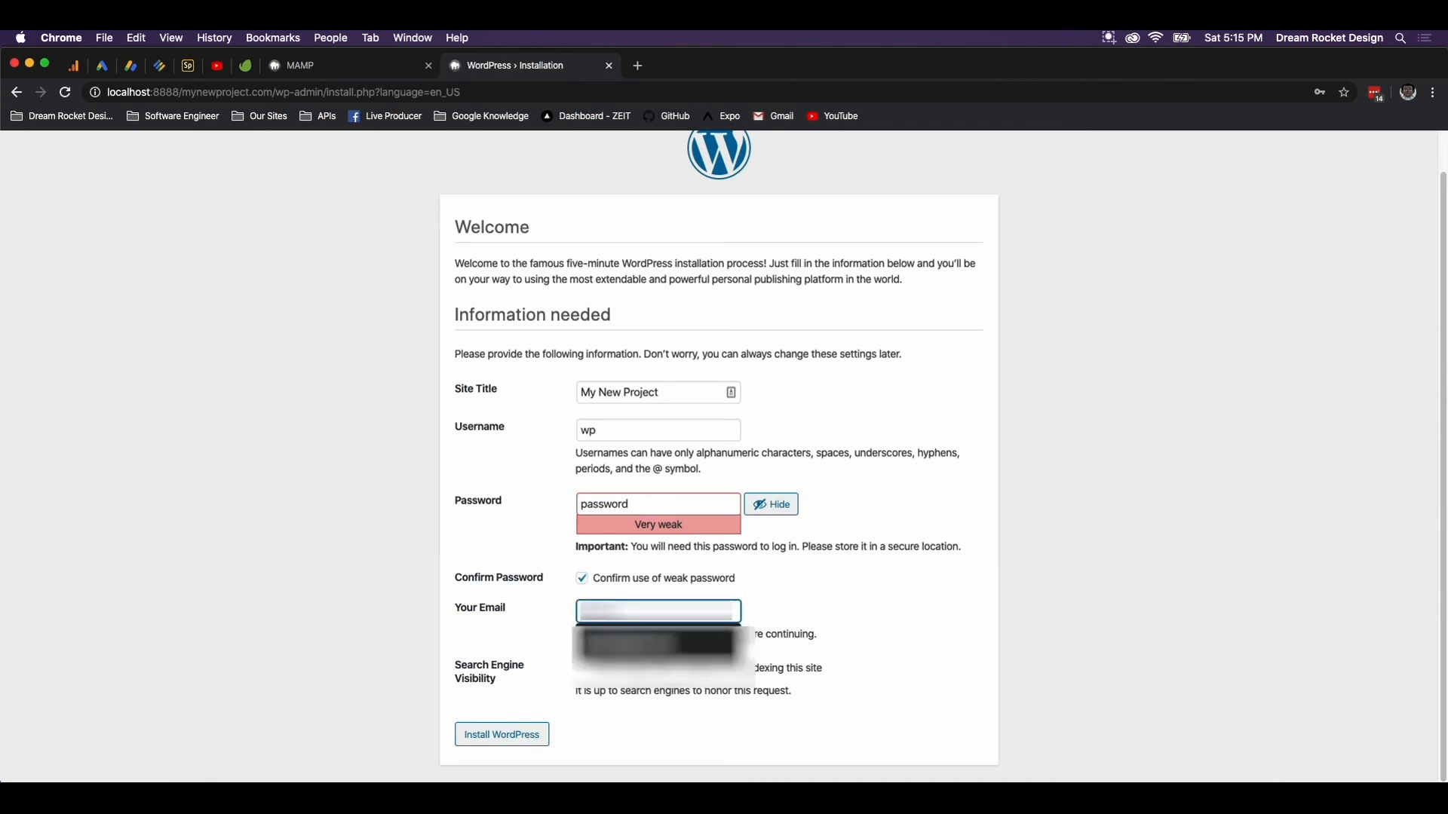
type("ail.com")
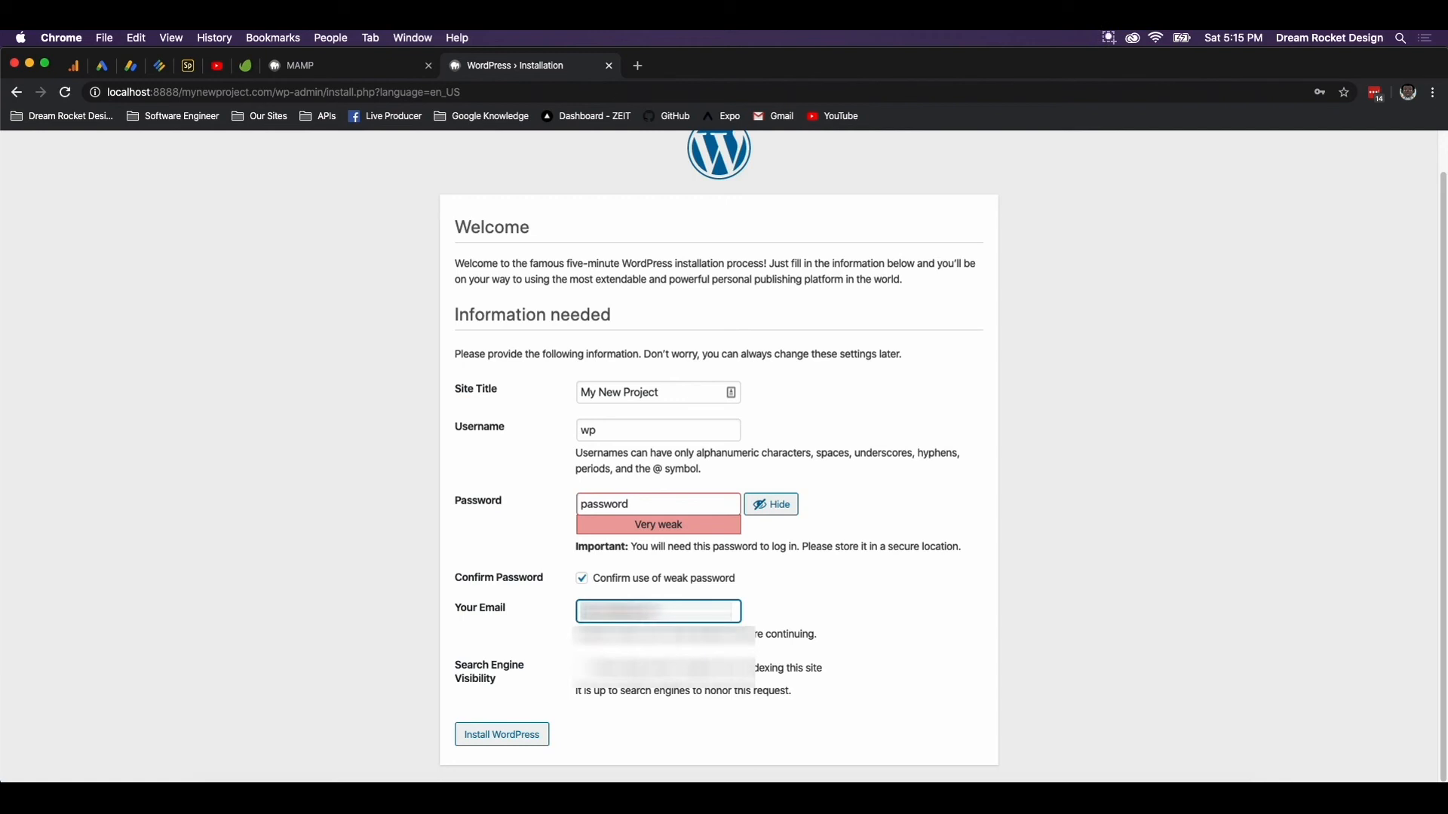
left_click(874, 586)
left_click_drag(709, 611, 613, 609)
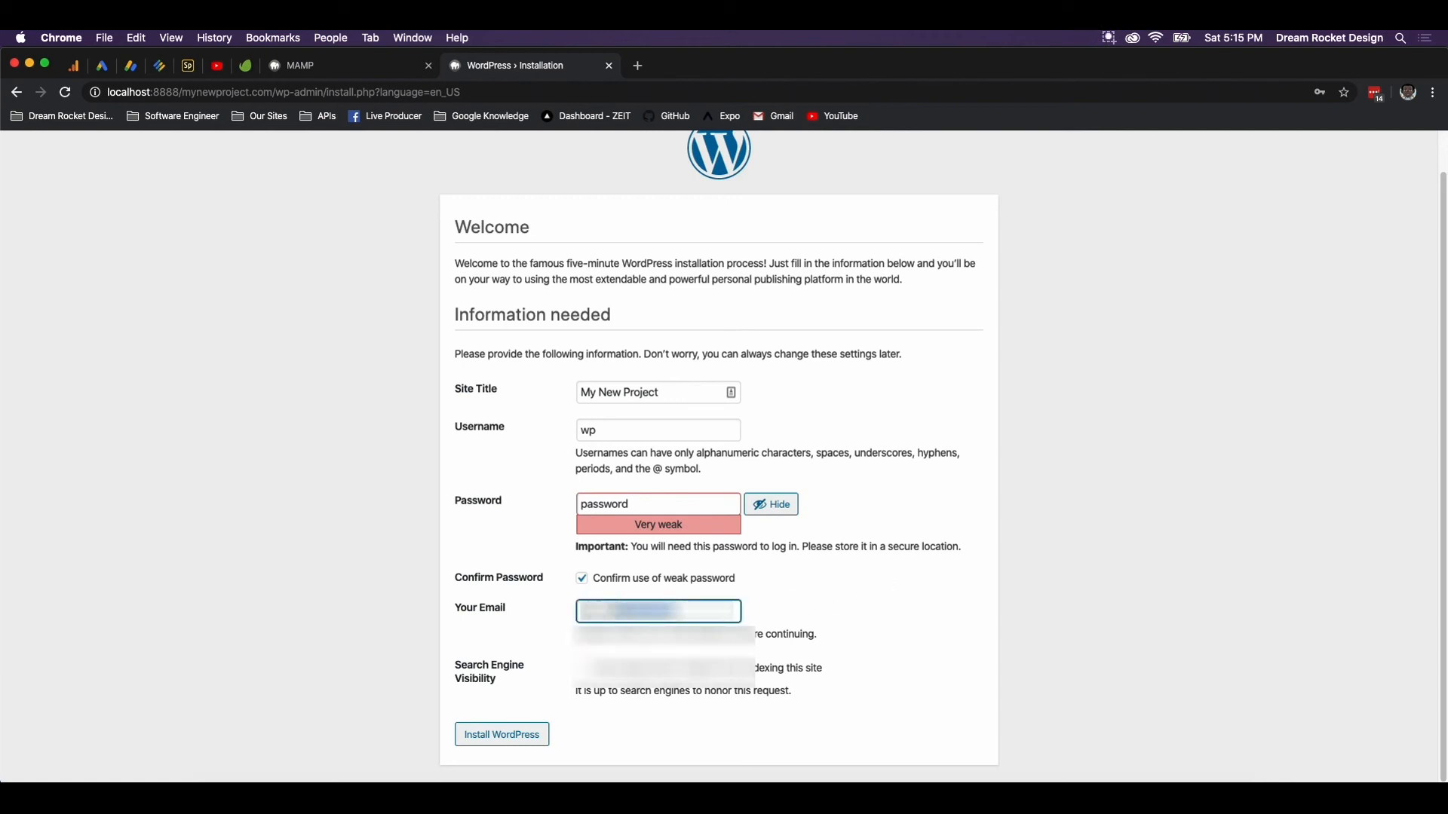
type("gmail.c")
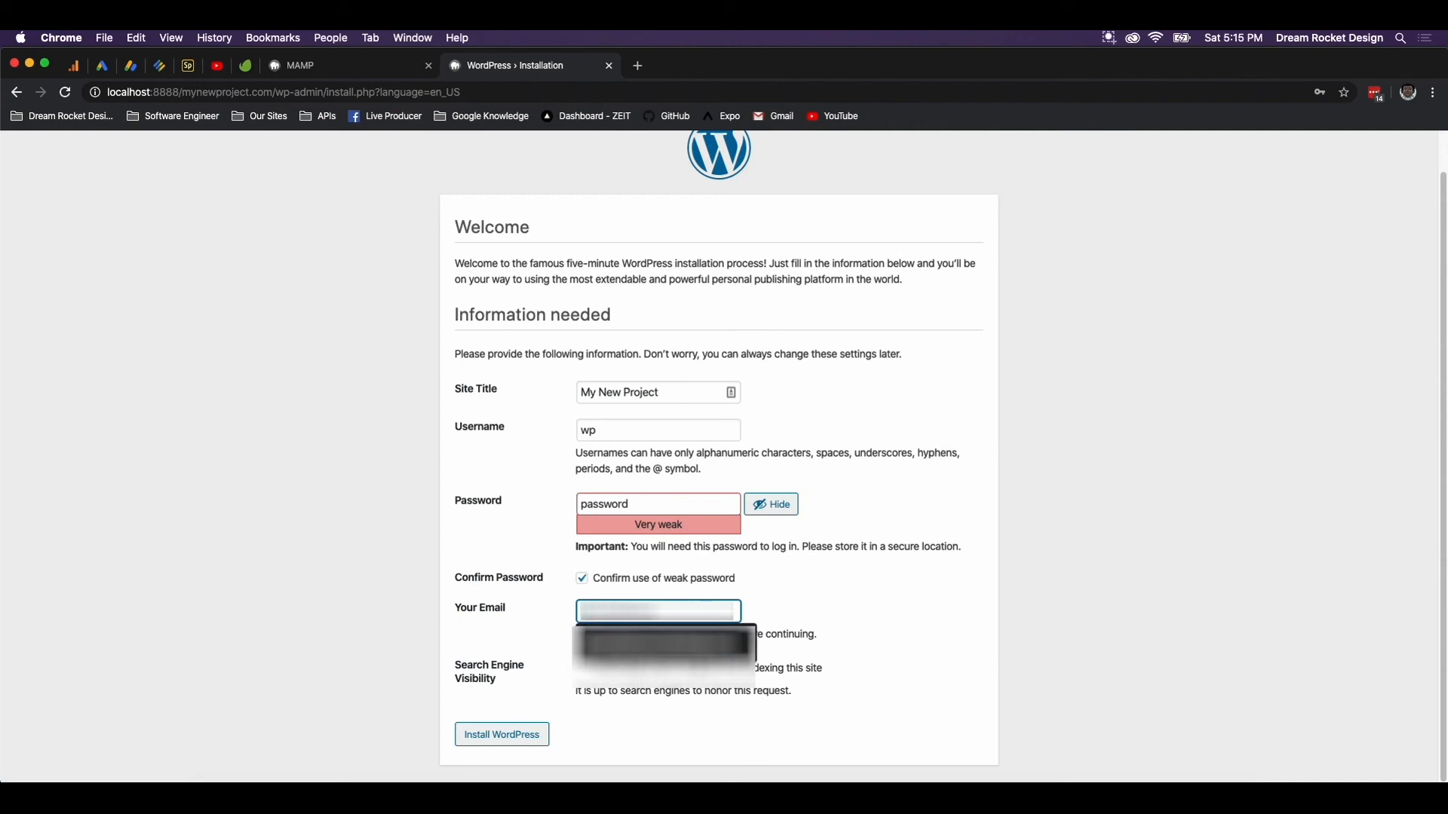
left_click(642, 664)
left_click(581, 669)
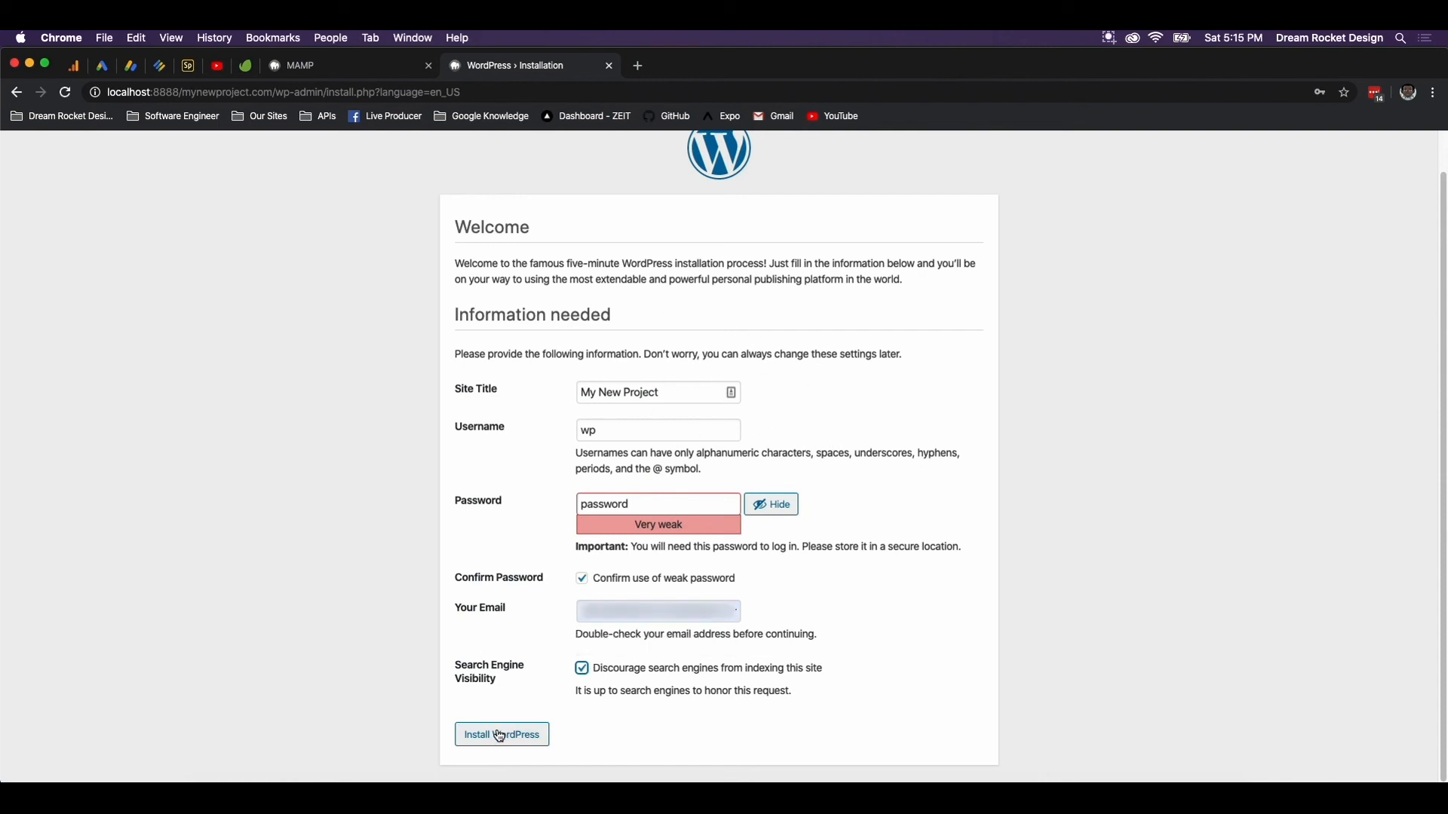
left_click(541, 735)
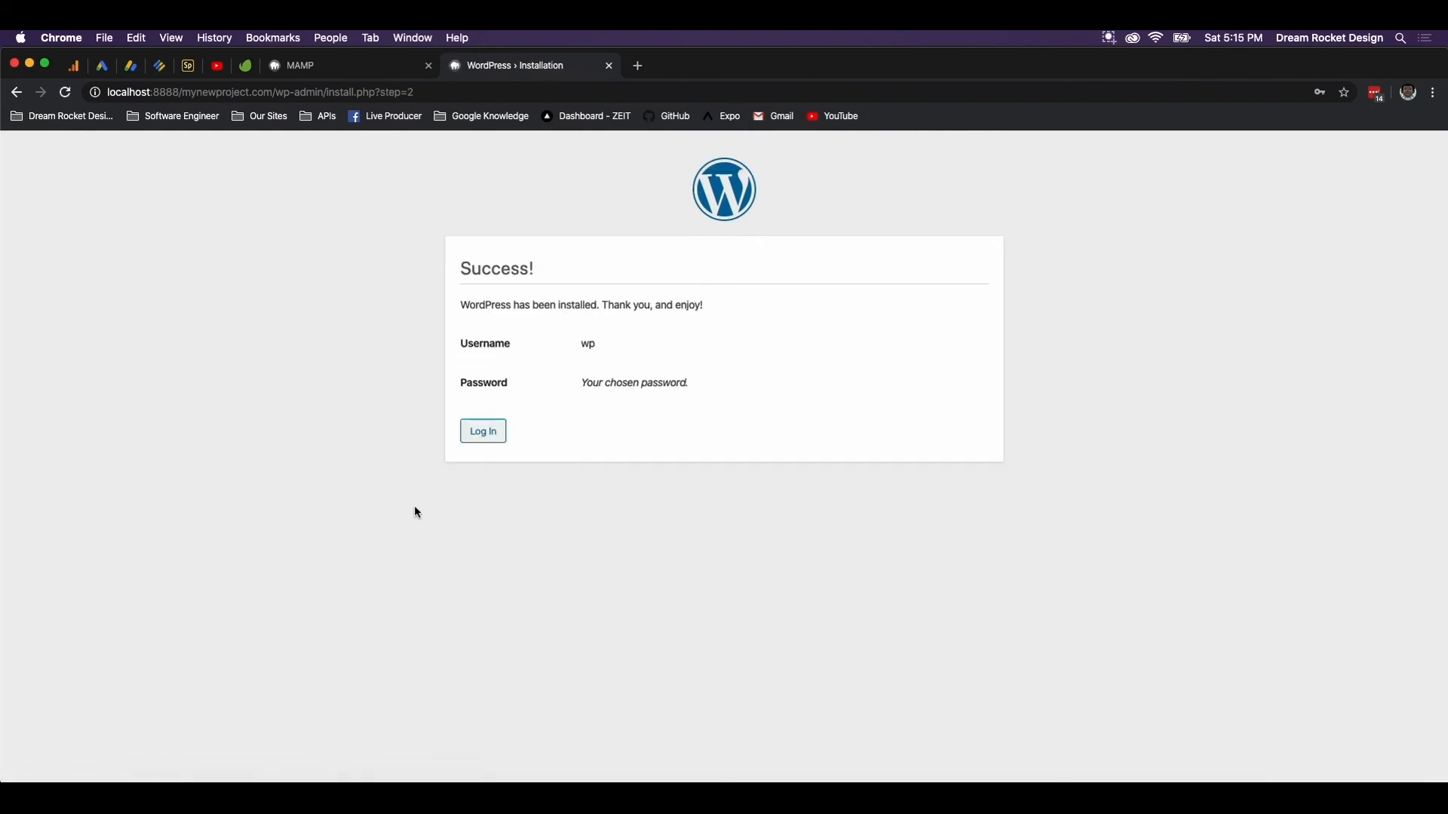
Log in as wp with the account password, decline LastPass saving, and dismiss the Welcome panel
left_click(487, 436)
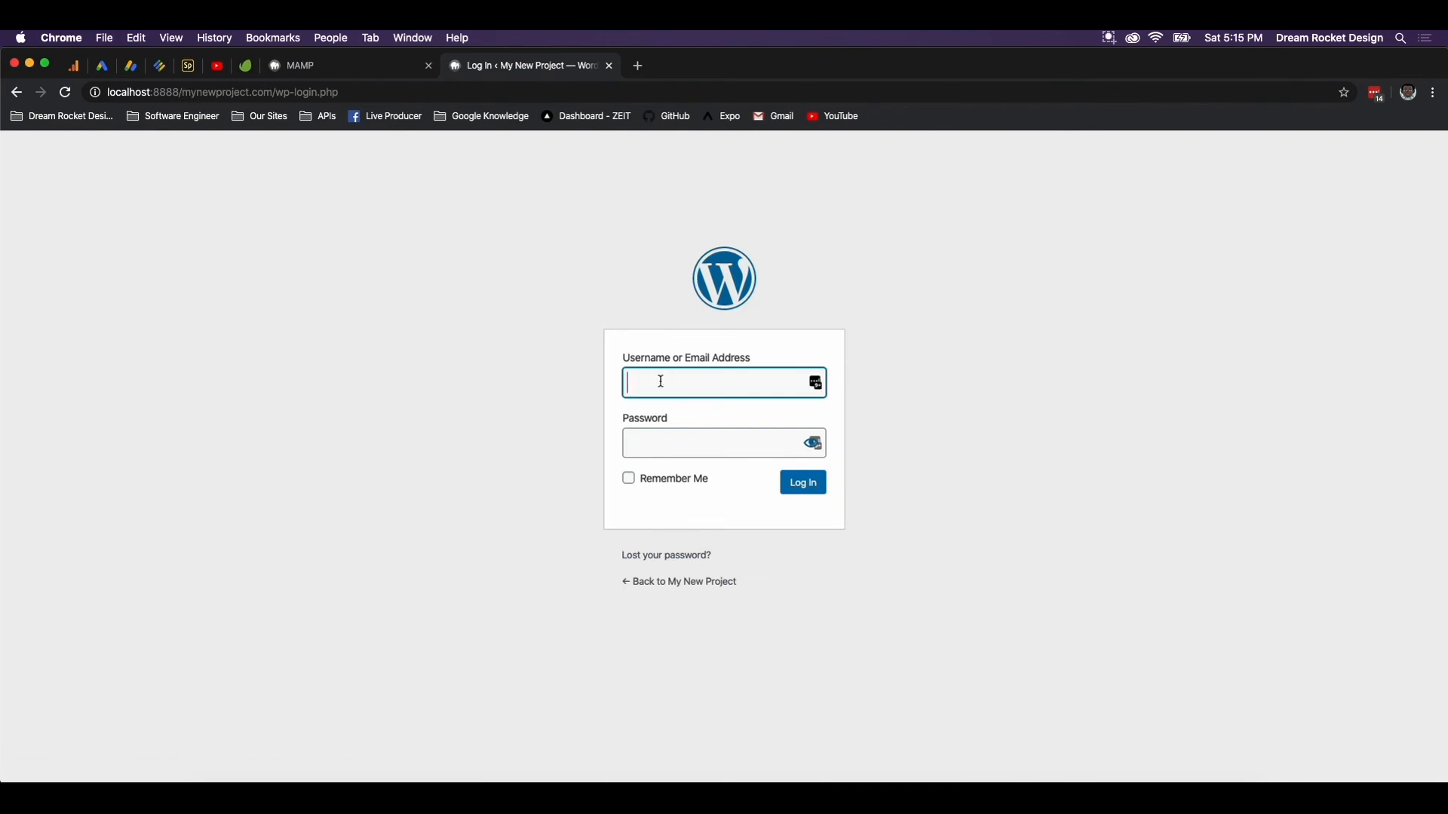
type("wp")
key("Tab")
type("wp")
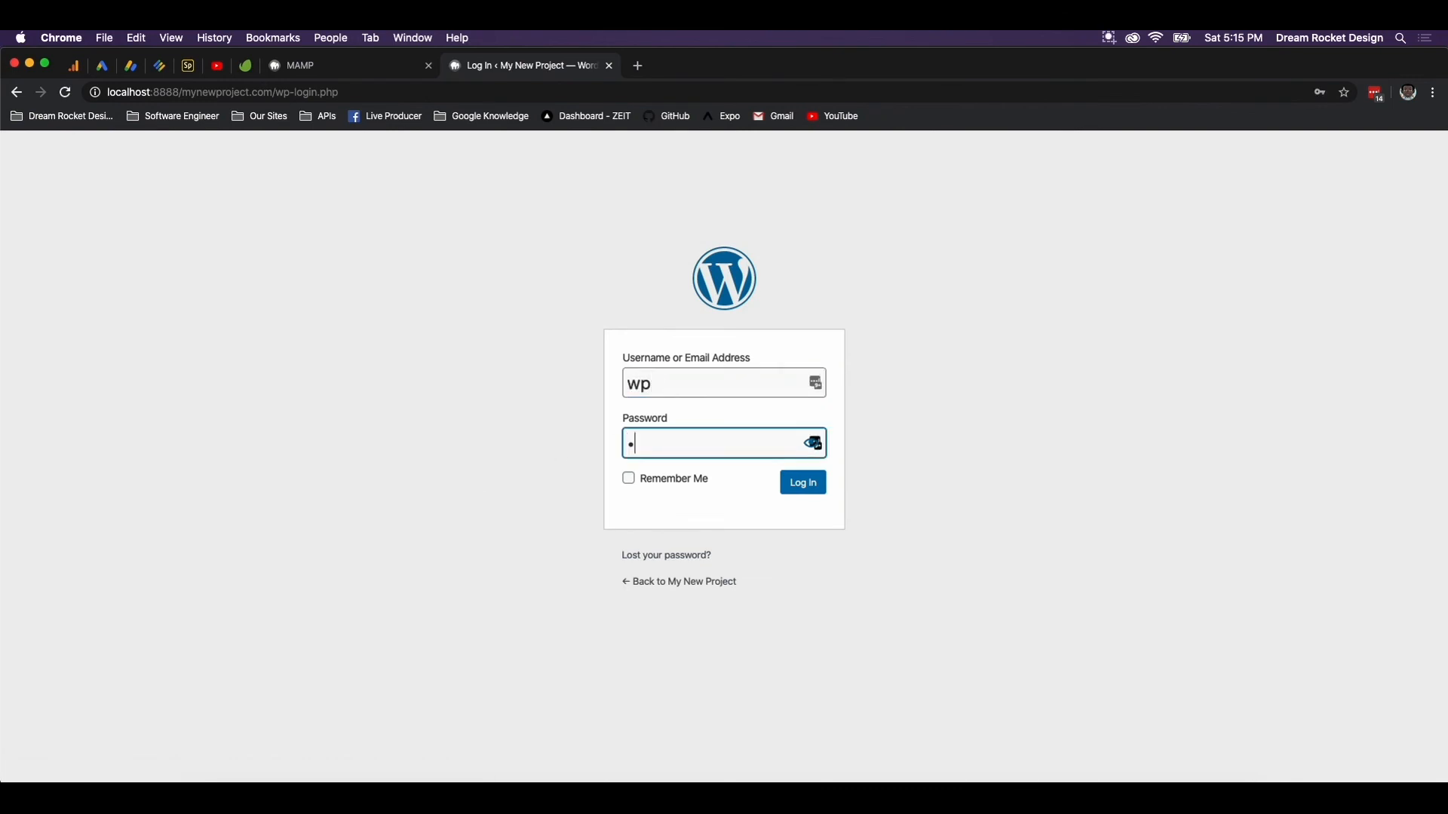
type("rdpress")
key("Return")
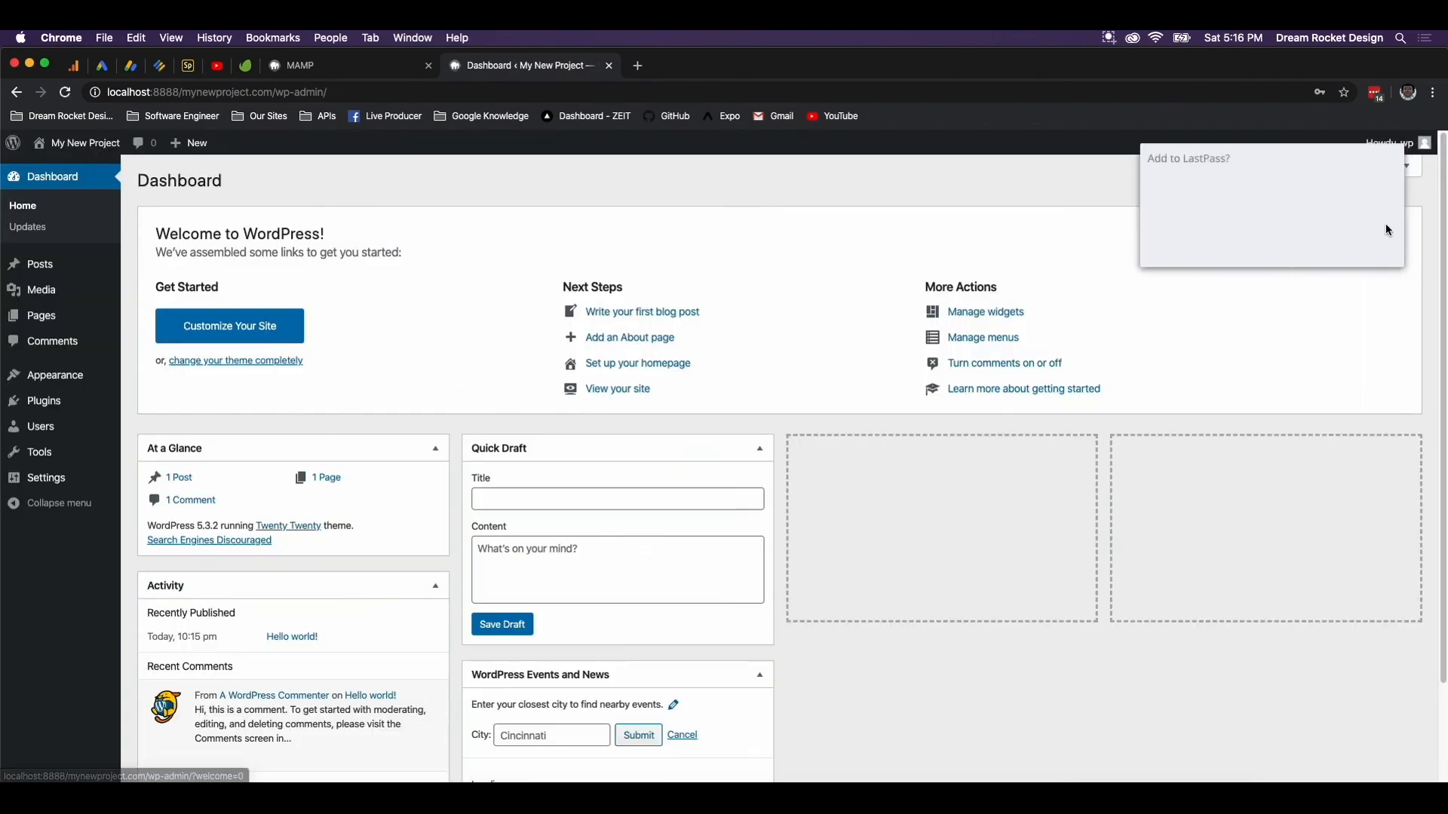
left_click(1292, 249)
left_click(1392, 228)
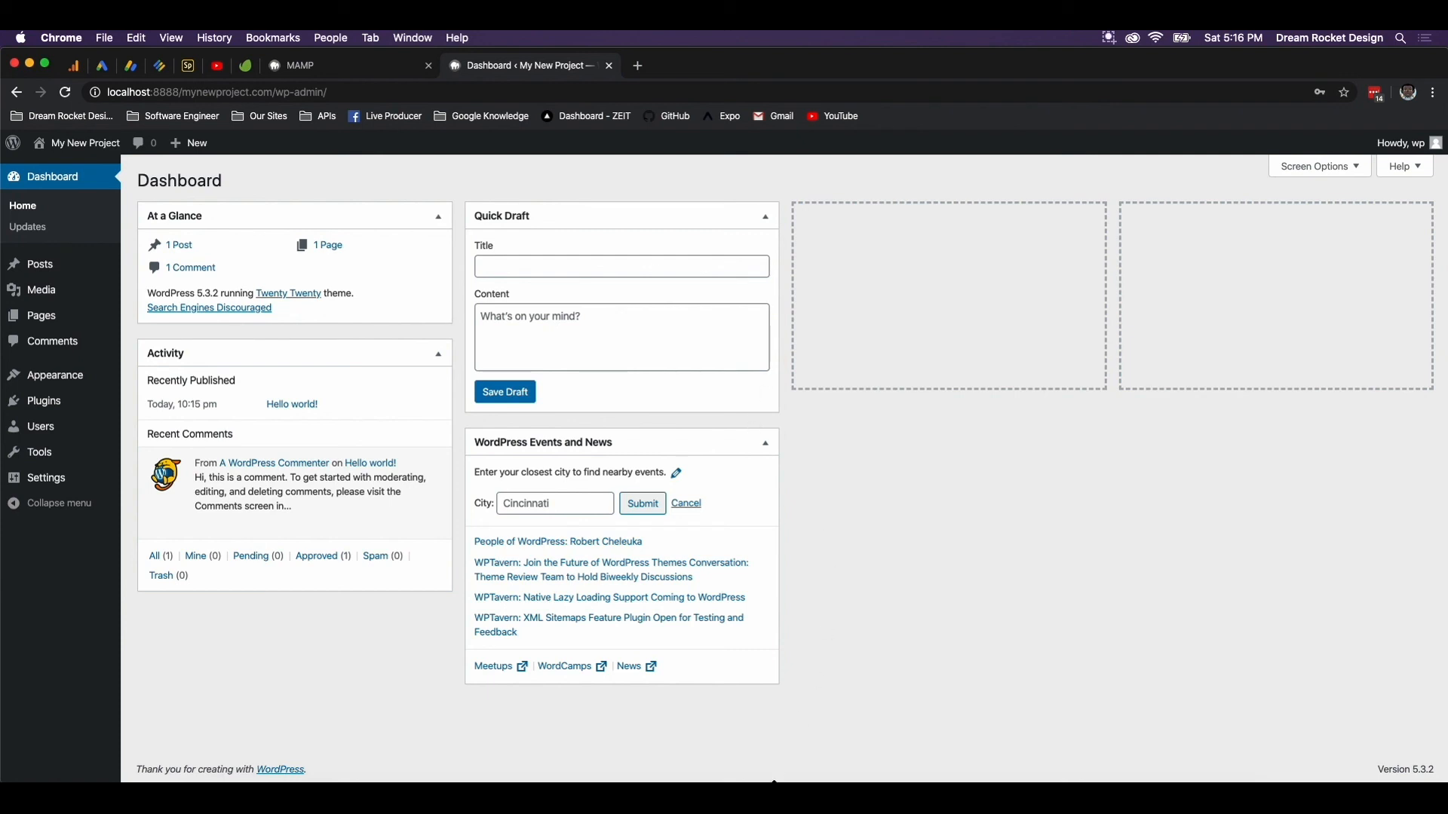
left_click(751, 766)
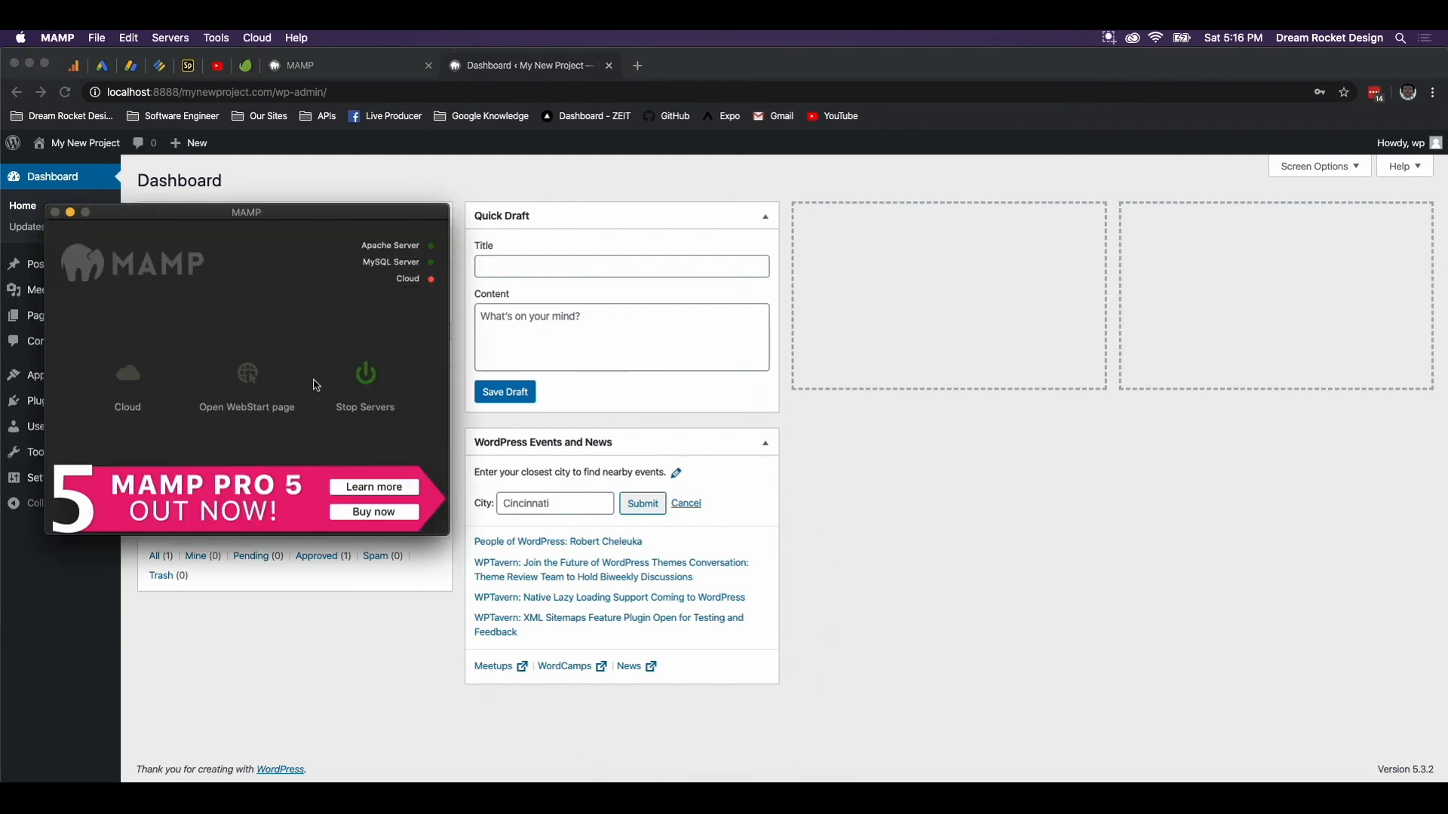
left_click(71, 213)
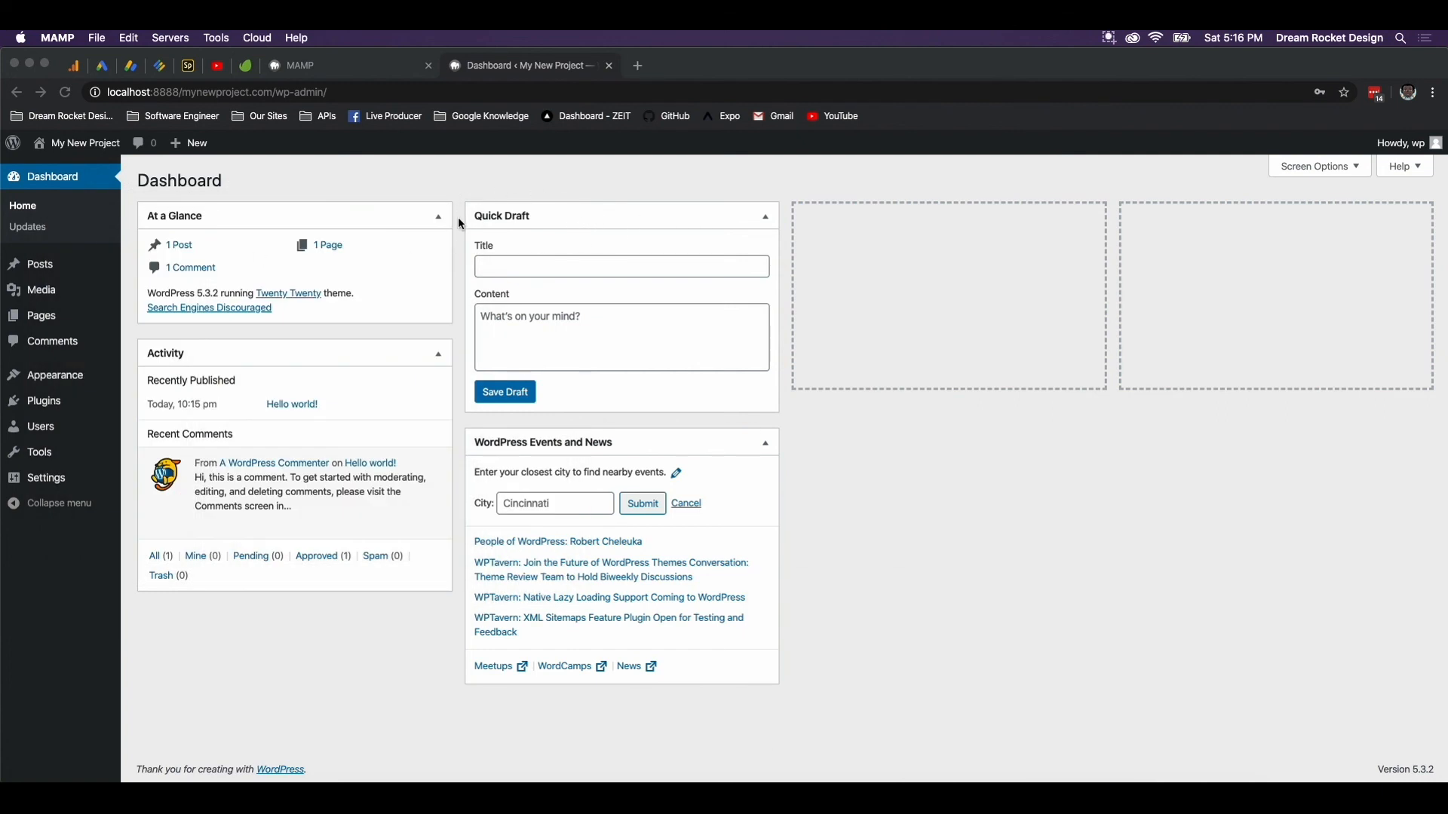